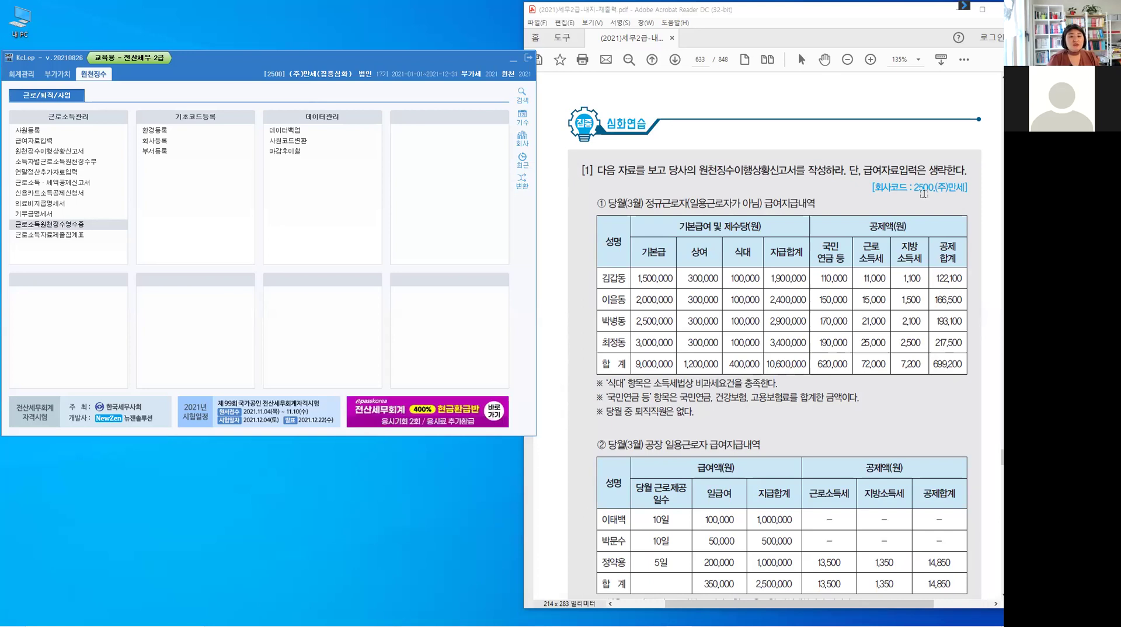
Step: Highlight 원천징수이행상황신고서 and 생략 in the instruction of exercise [1] in the PDF
left_click(923, 194)
left_click(290, 83)
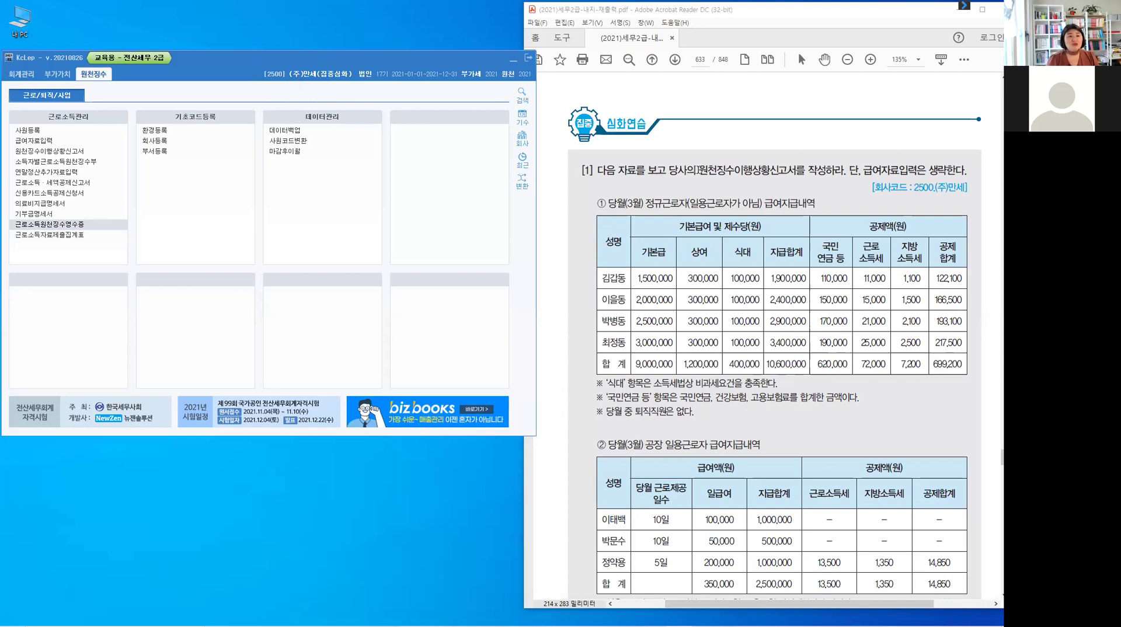
left_click_drag(700, 170, 834, 176)
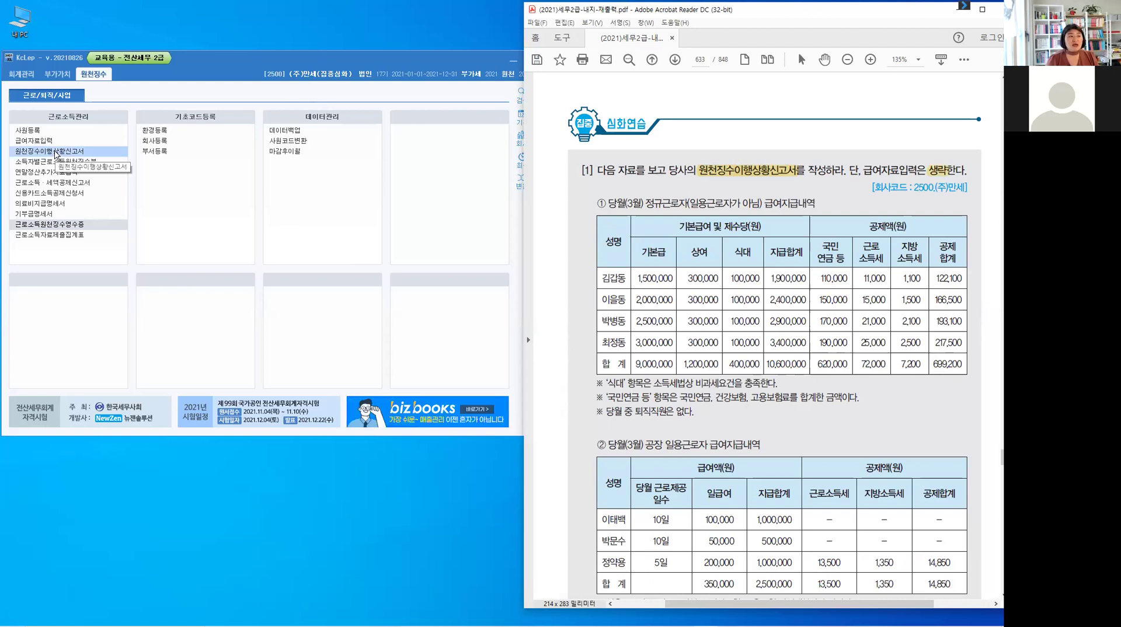
Step: Open the 원천징수이행상황신고서 form in KcLep and move its window clear of the PDF's exercise tables
left_click(55, 152)
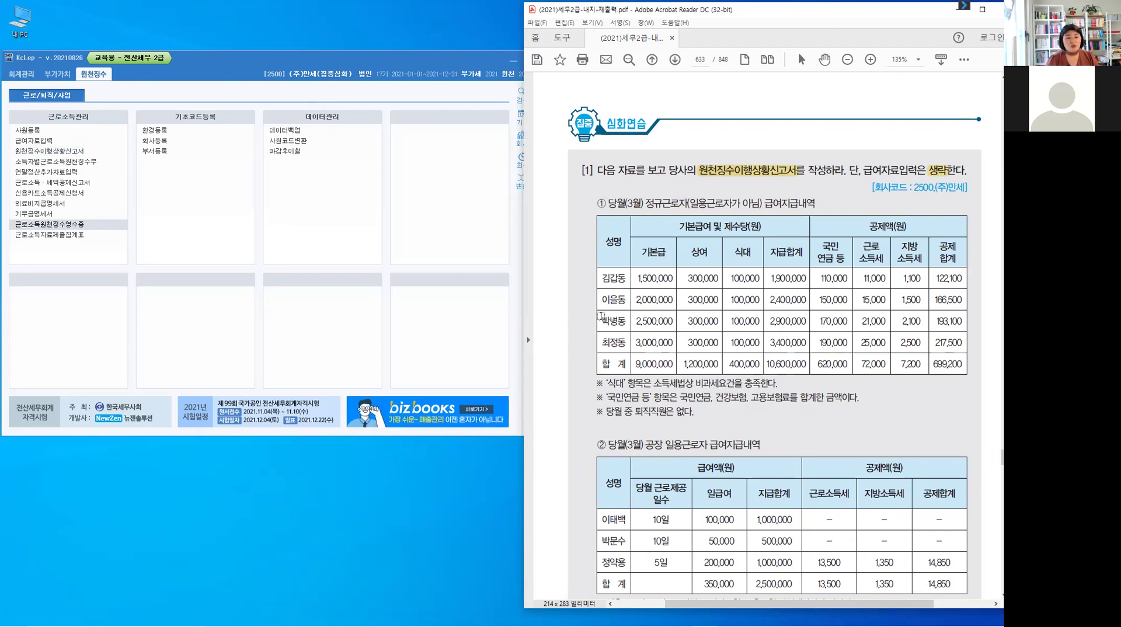
scroll(601, 317, "down", 2)
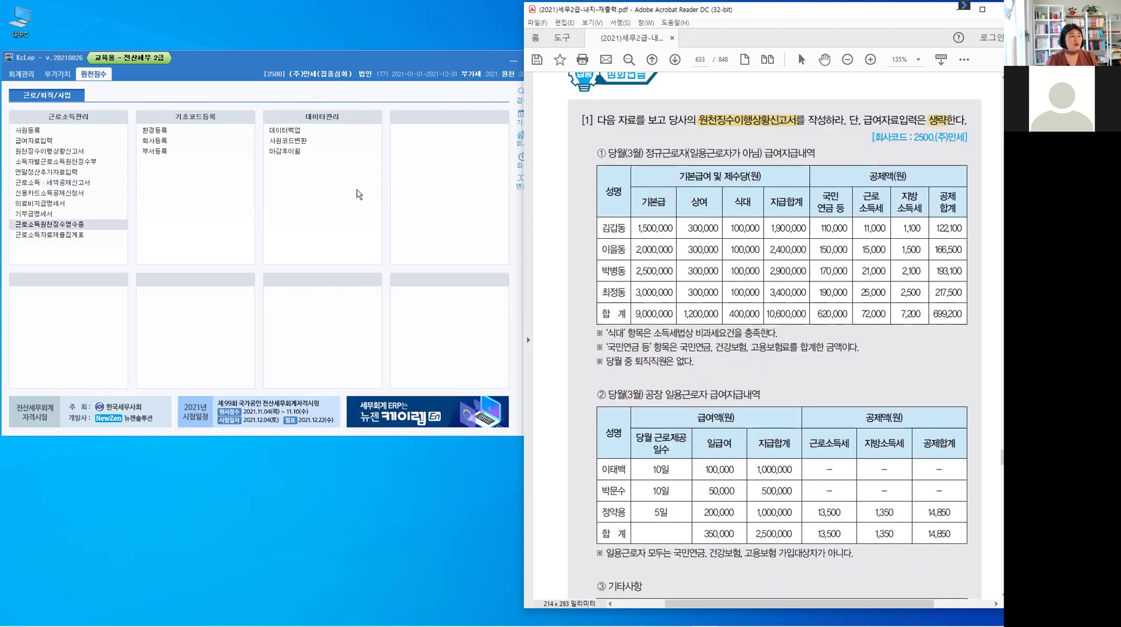
left_click(58, 153)
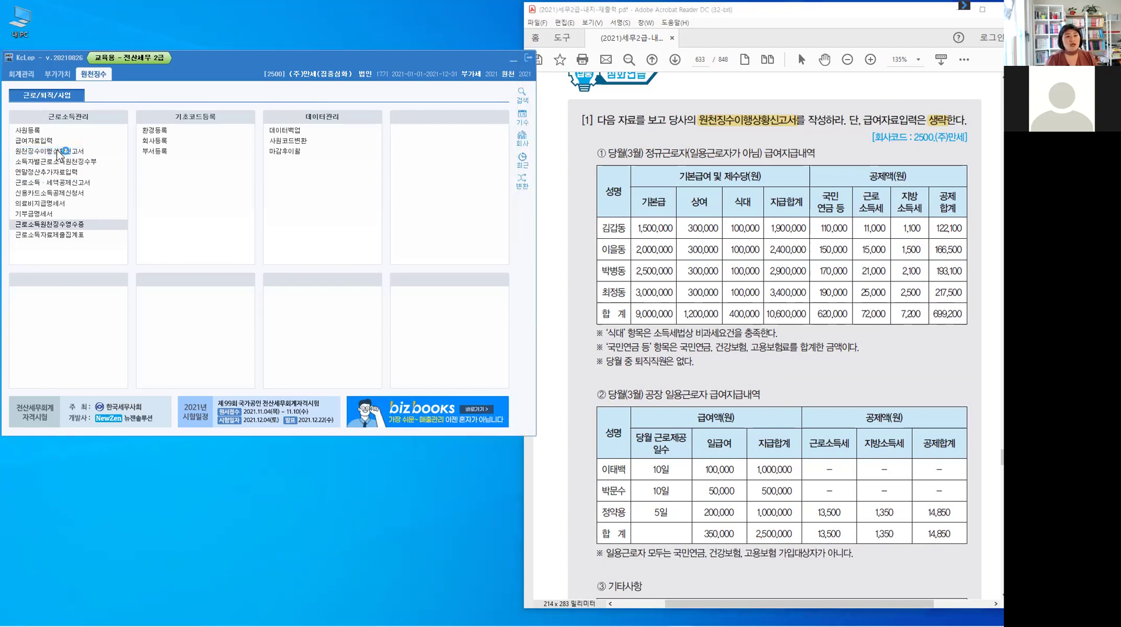
left_click(58, 153)
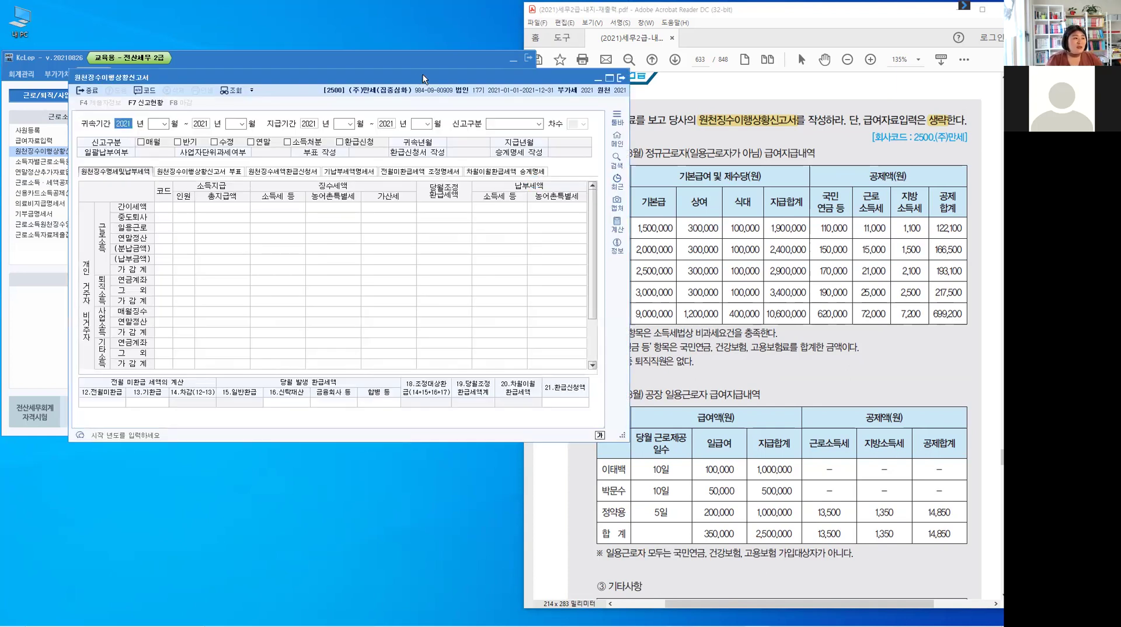
double_click(423, 79)
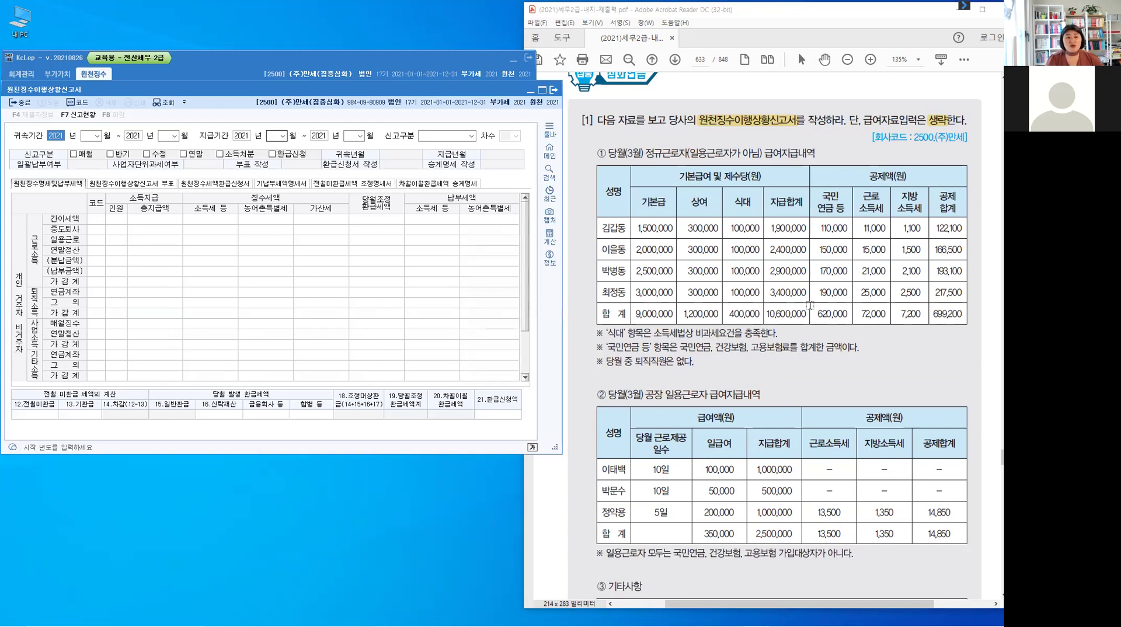
Step: Highlight 당월(3월) in payroll headings ① and ② of the PDF, and 일용근로자 in heading ②
left_click(834, 372)
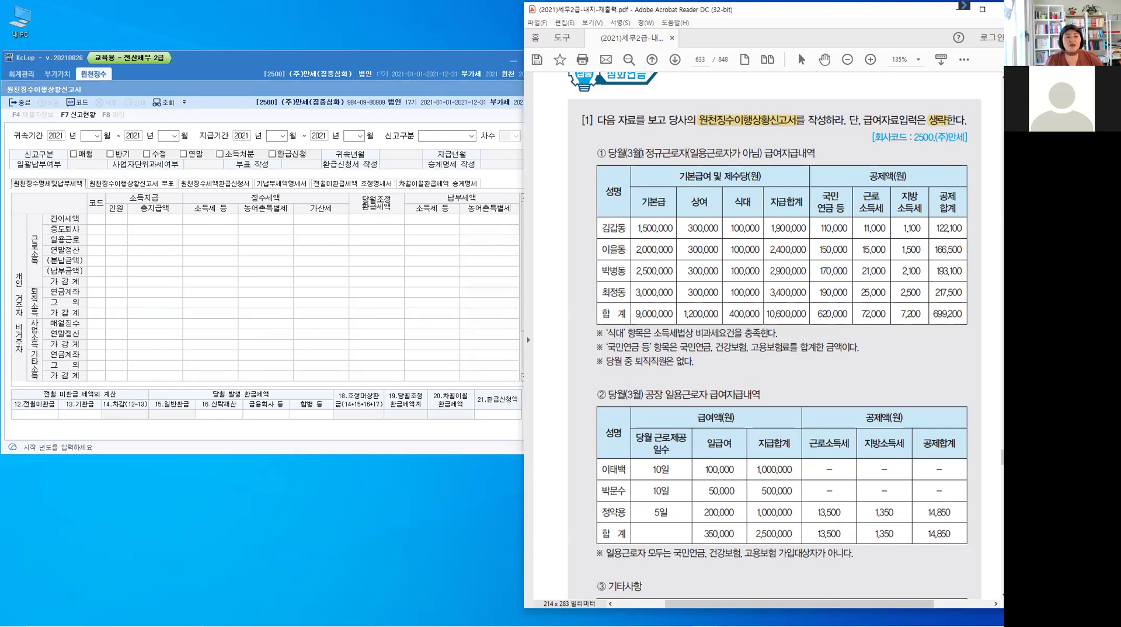
left_click_drag(608, 150, 642, 151)
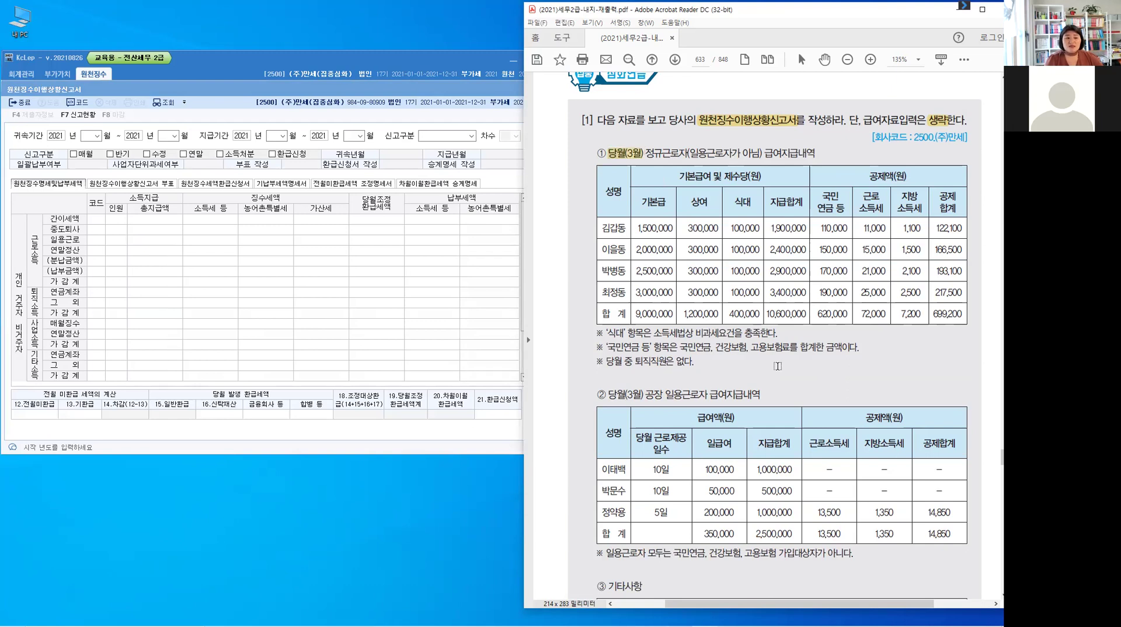
scroll(777, 366, "down", 3)
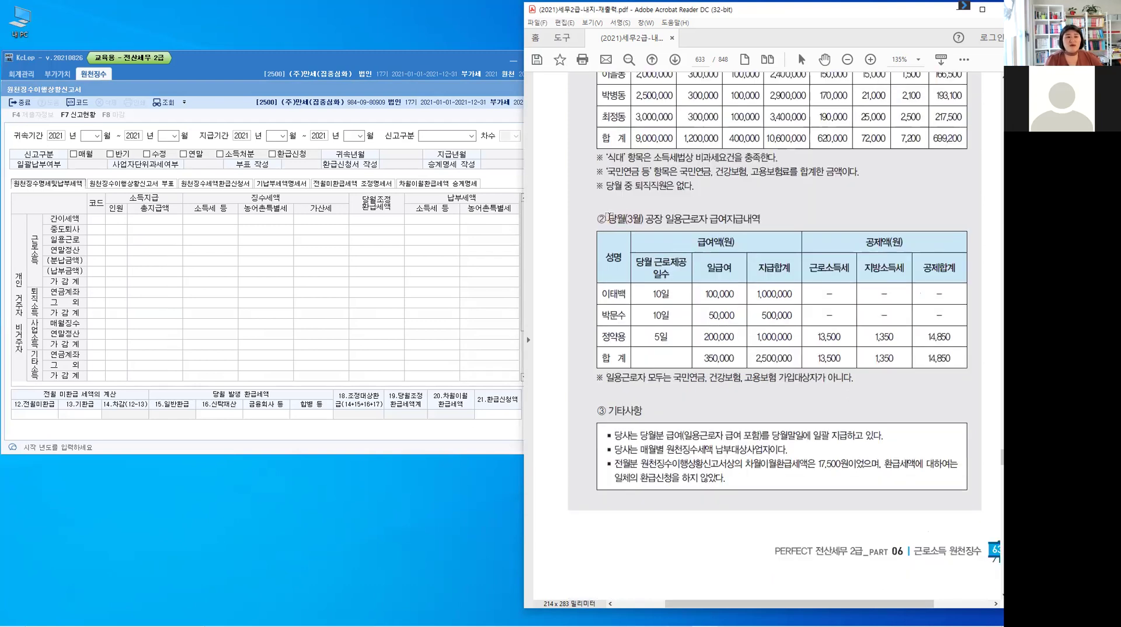
left_click_drag(608, 219, 643, 220)
double_click(700, 220)
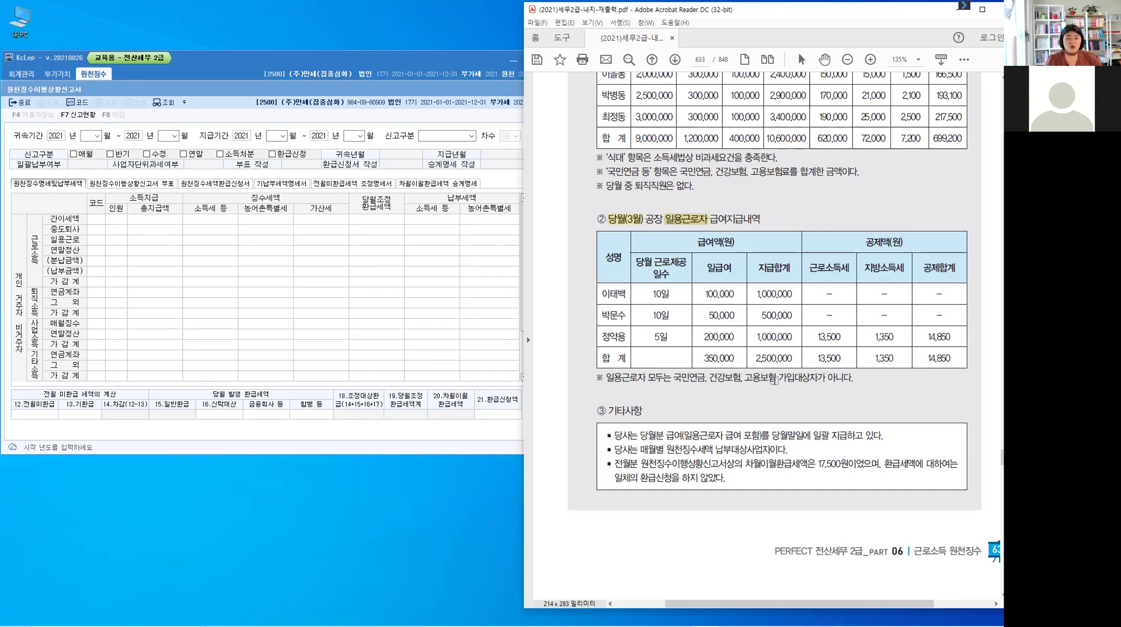
Step: Highlight 당월말일 and 차월이월환급세액은 17,500원 in the 기타사항 section of the exercise
scroll(672, 318, "down", 3)
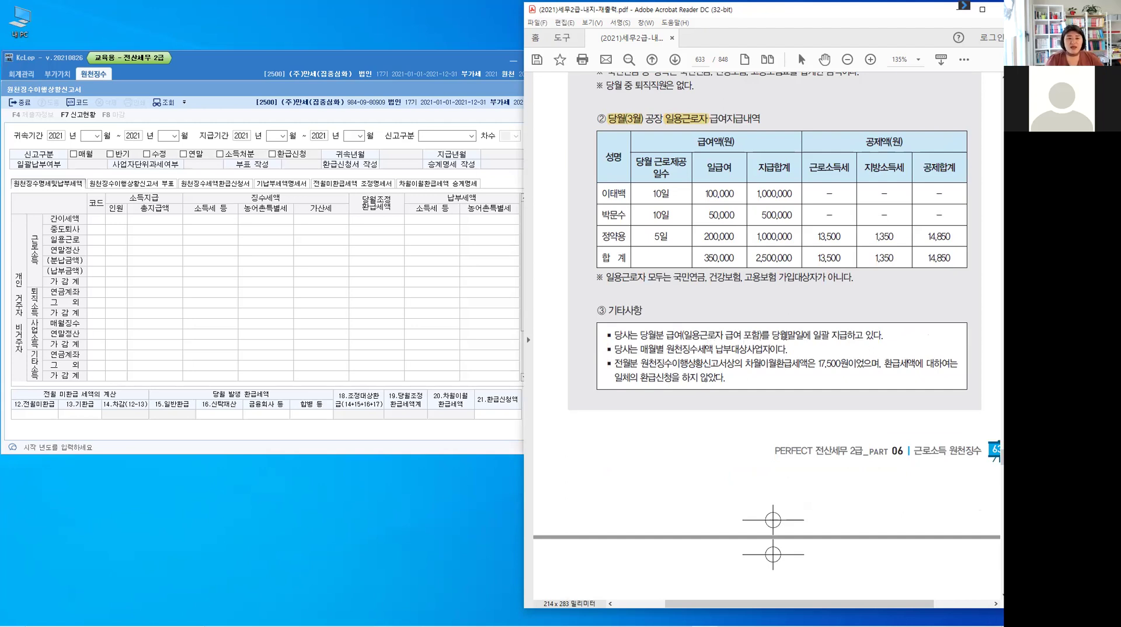
left_click_drag(772, 335, 803, 335)
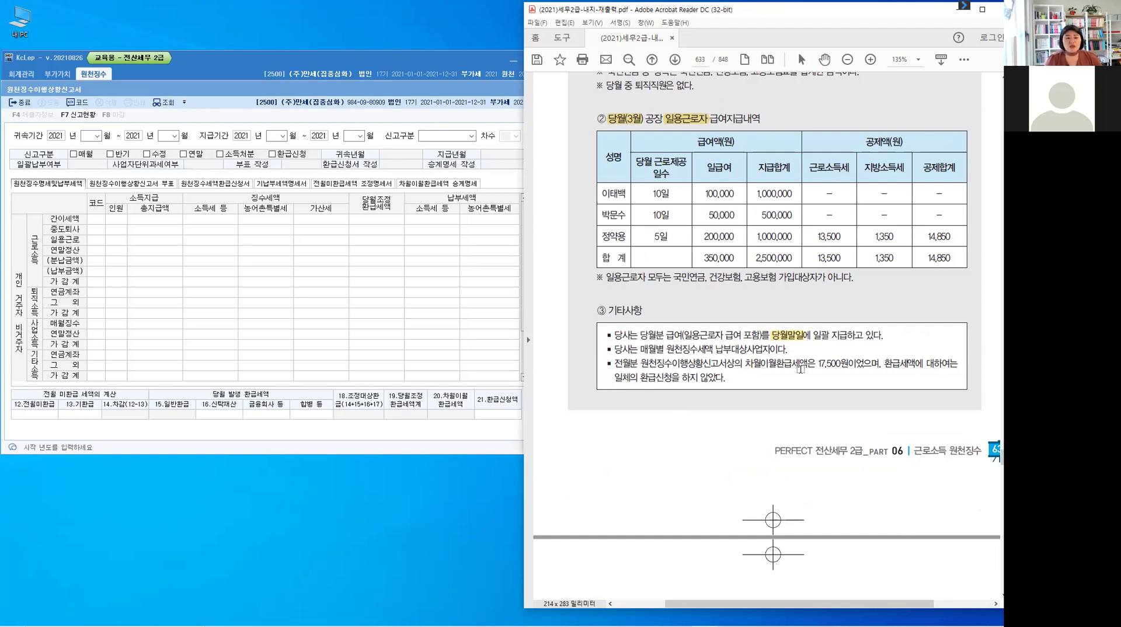
double_click(830, 369)
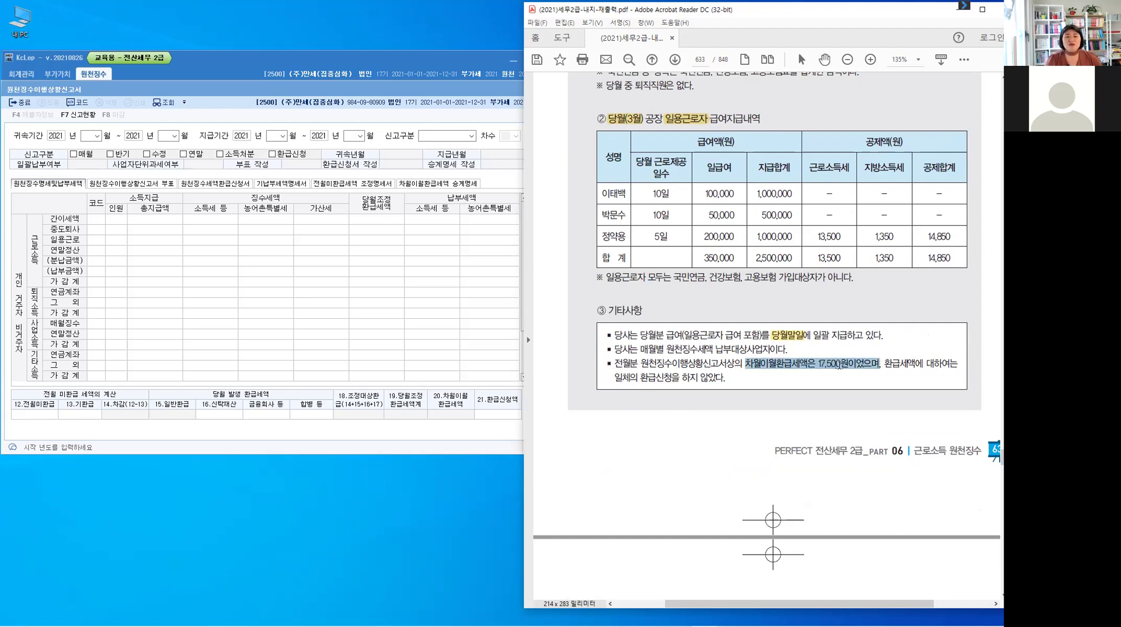
left_click_drag(847, 366, 849, 366)
left_click(864, 391)
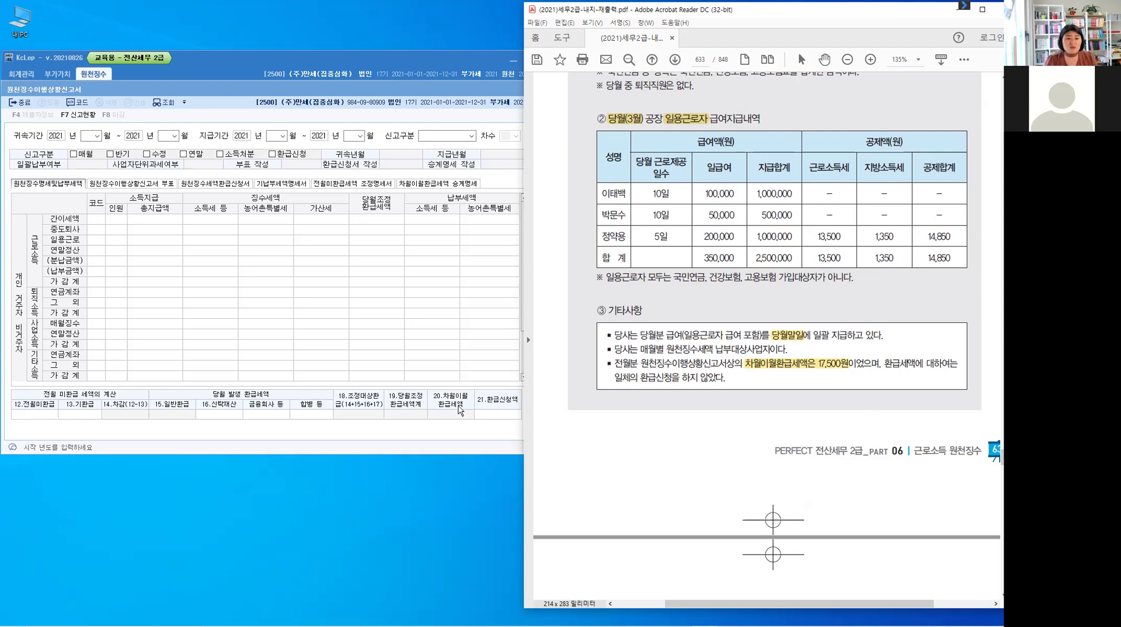
Step: Locate the 전월미환급 and 환급신청액 fields in the refund section of the withholding form
key("ctrl")
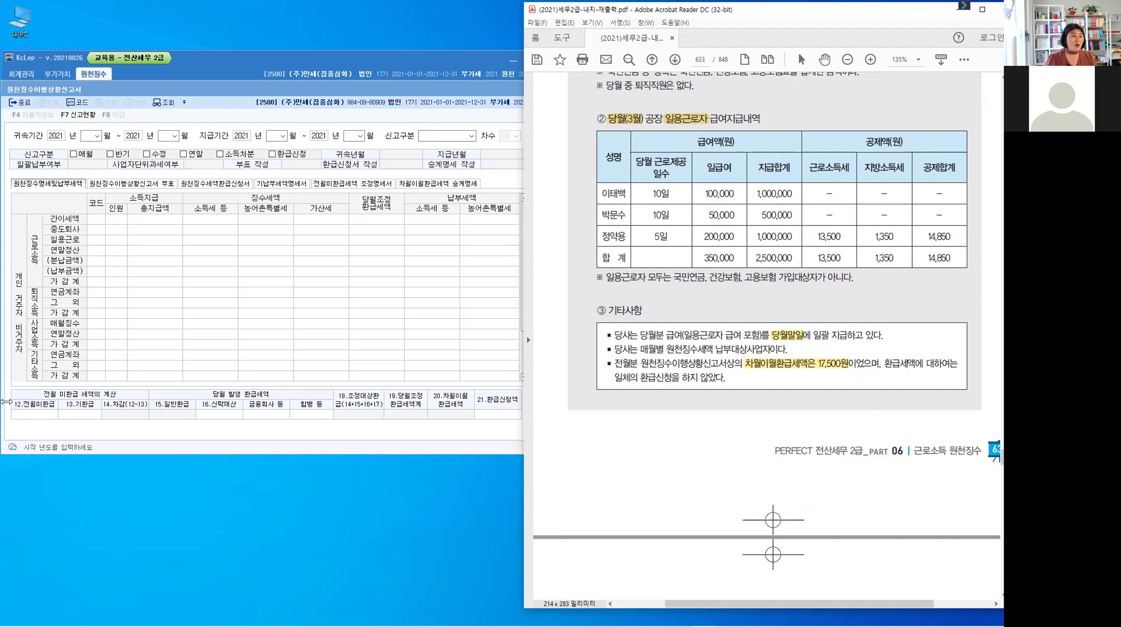
left_click(24, 418)
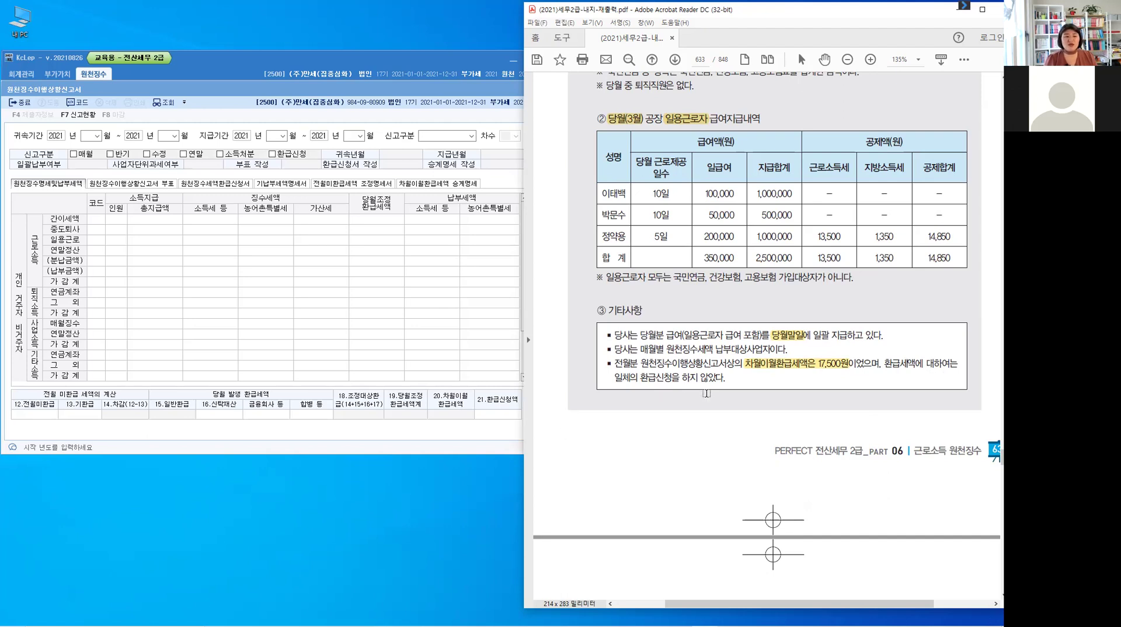
left_click(505, 420)
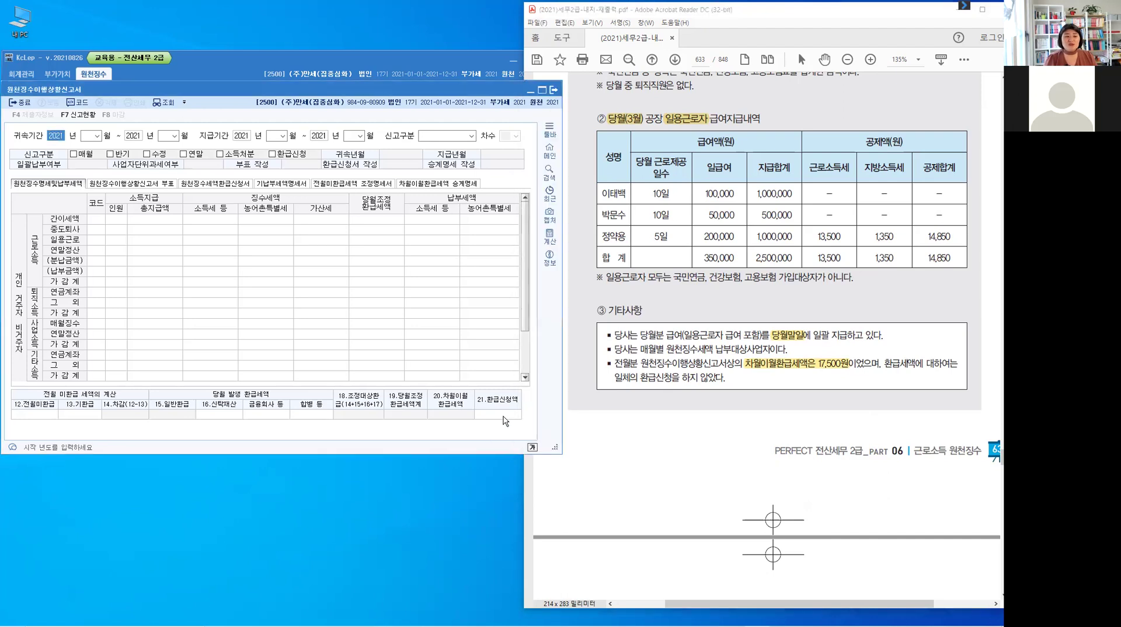
left_click(506, 421)
Step: Set both the 귀속기간 and the 지급기간 of the form to run from 2021-03 to 2021-03
scroll(851, 442, "up", 4)
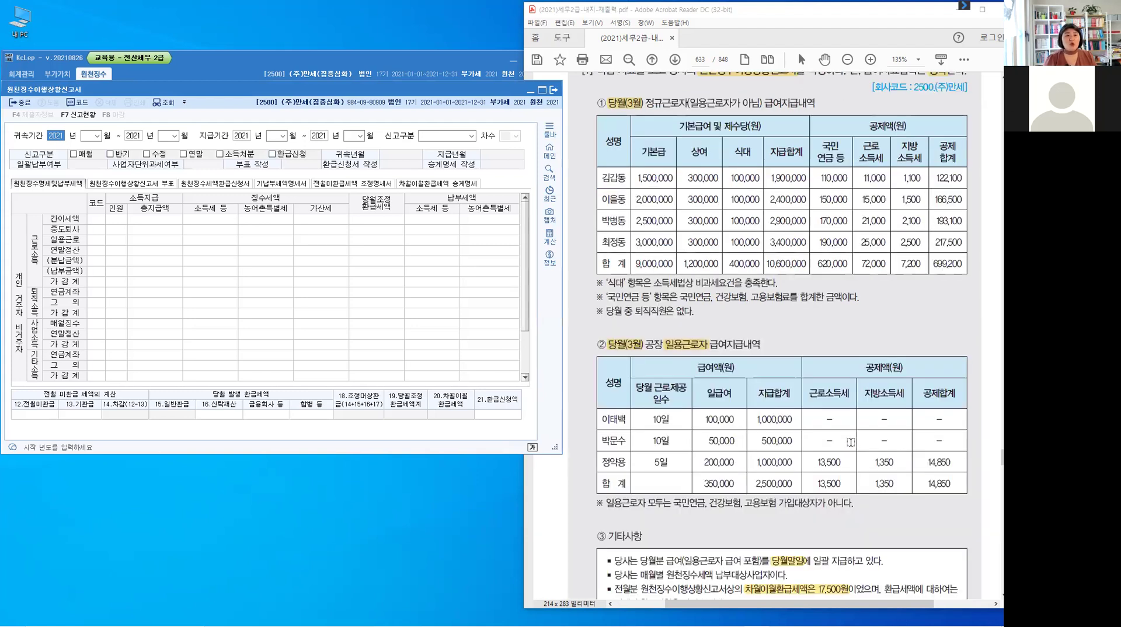
scroll(851, 441, "up", 1)
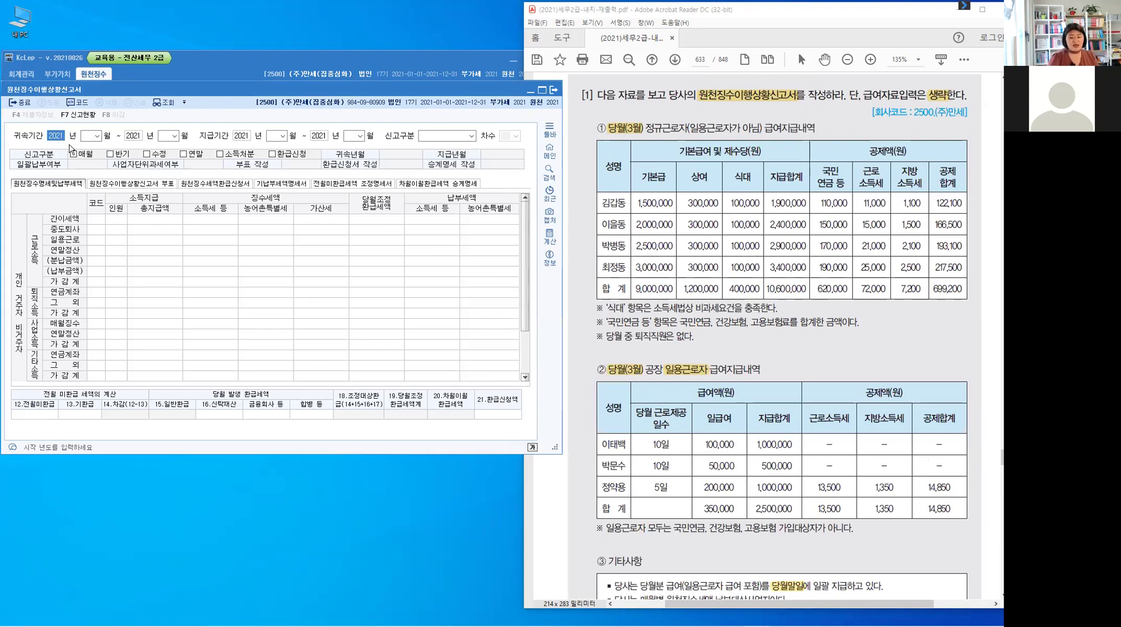
key("Return")
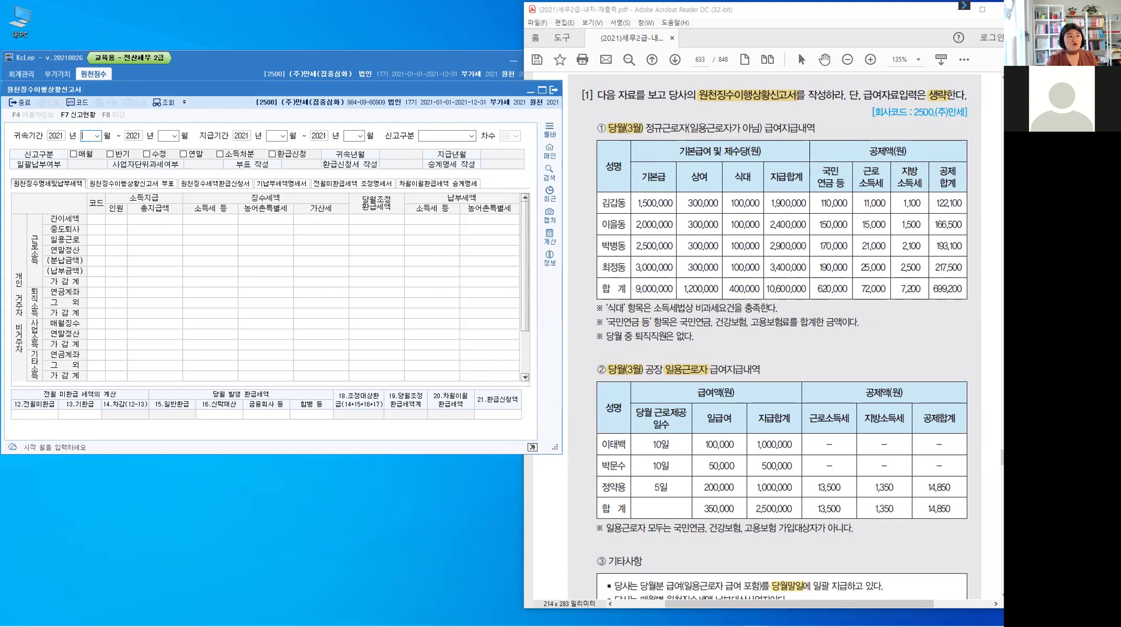
type("3")
key("Return")
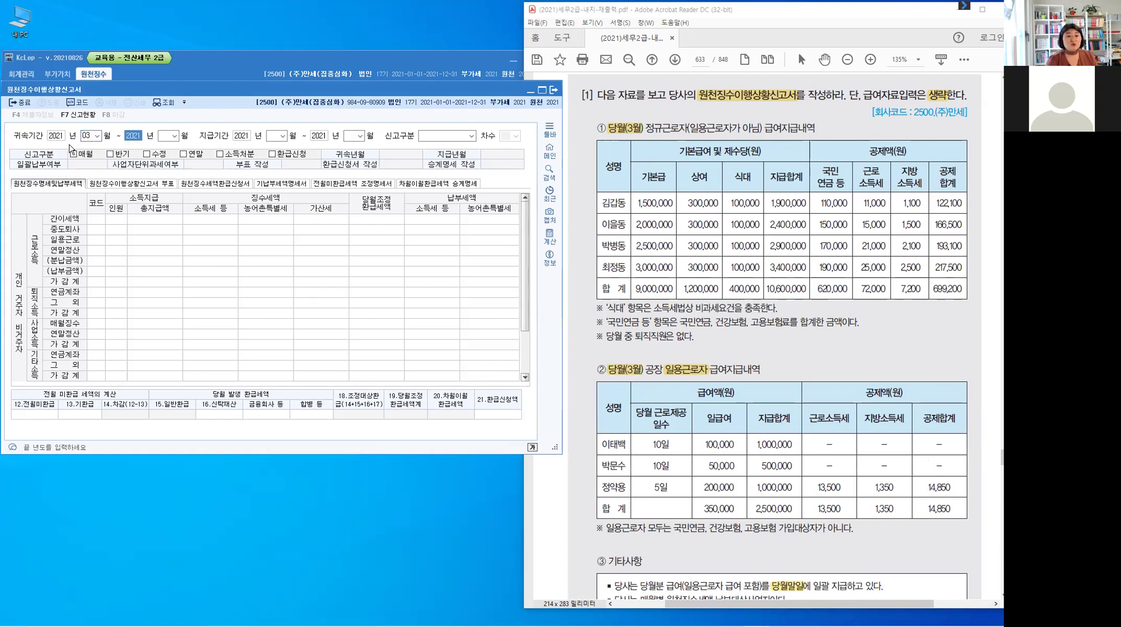
key("Return")
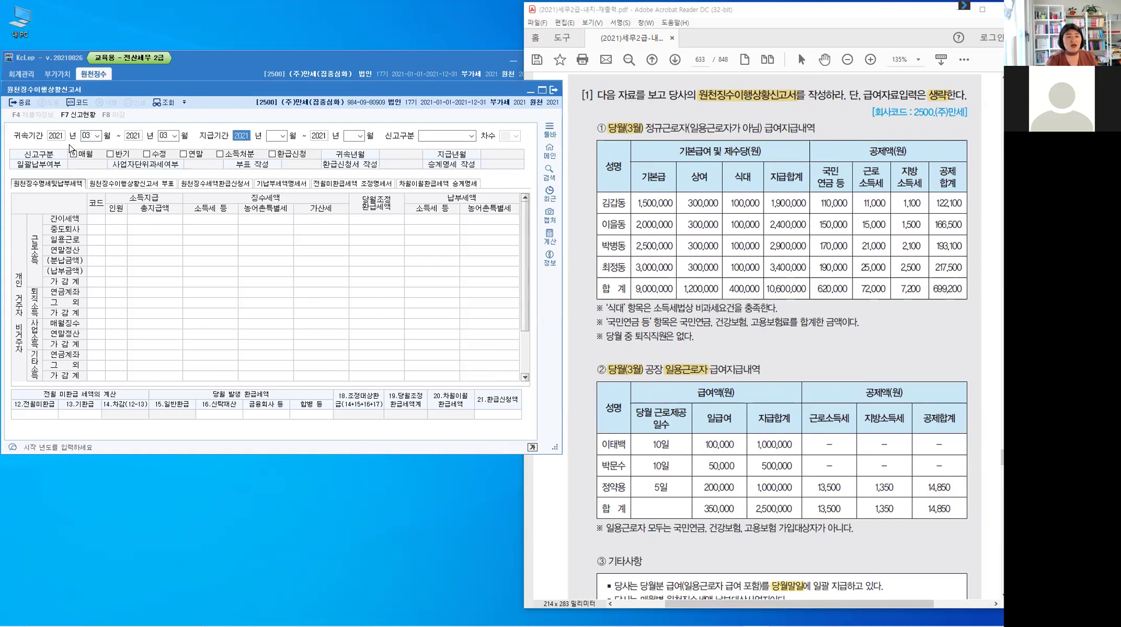
key("Return")
key("Return")
key("Return")
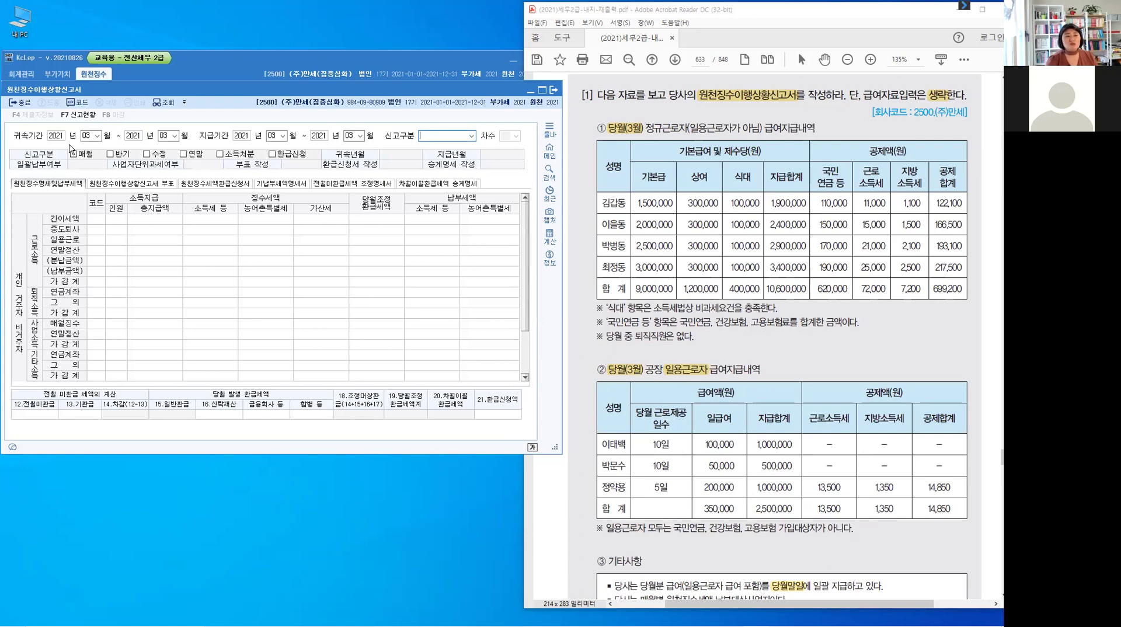
Step: Load the report with 신고구분 1.정기신고 and select the 인원 cell of the 간이세액 (A01) row
key("Return")
key("Return")
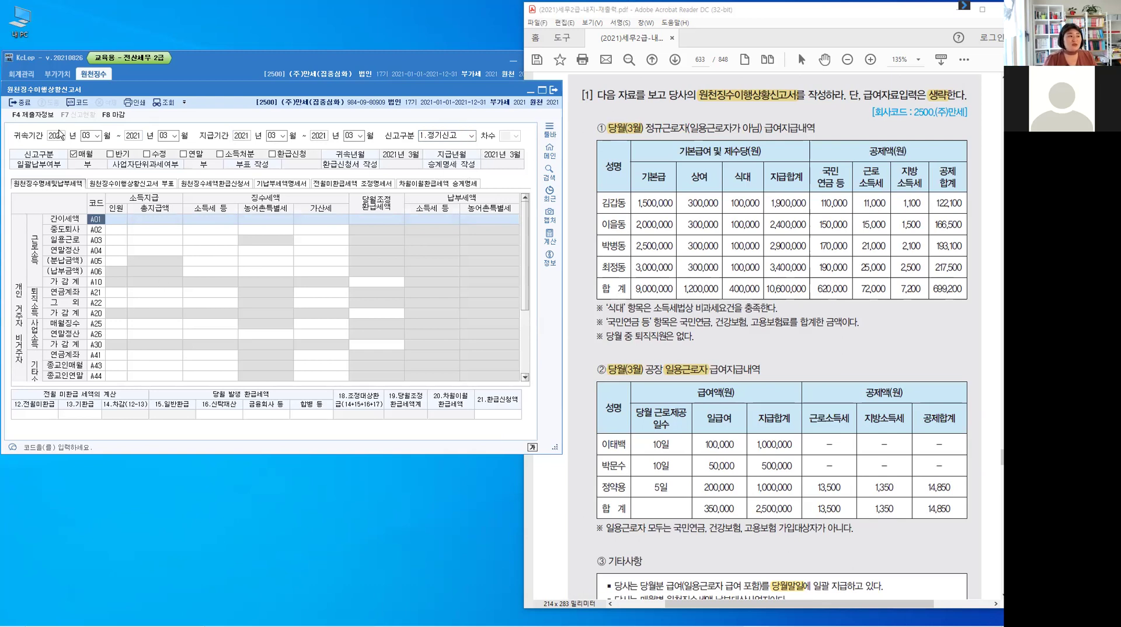
key("ctrl")
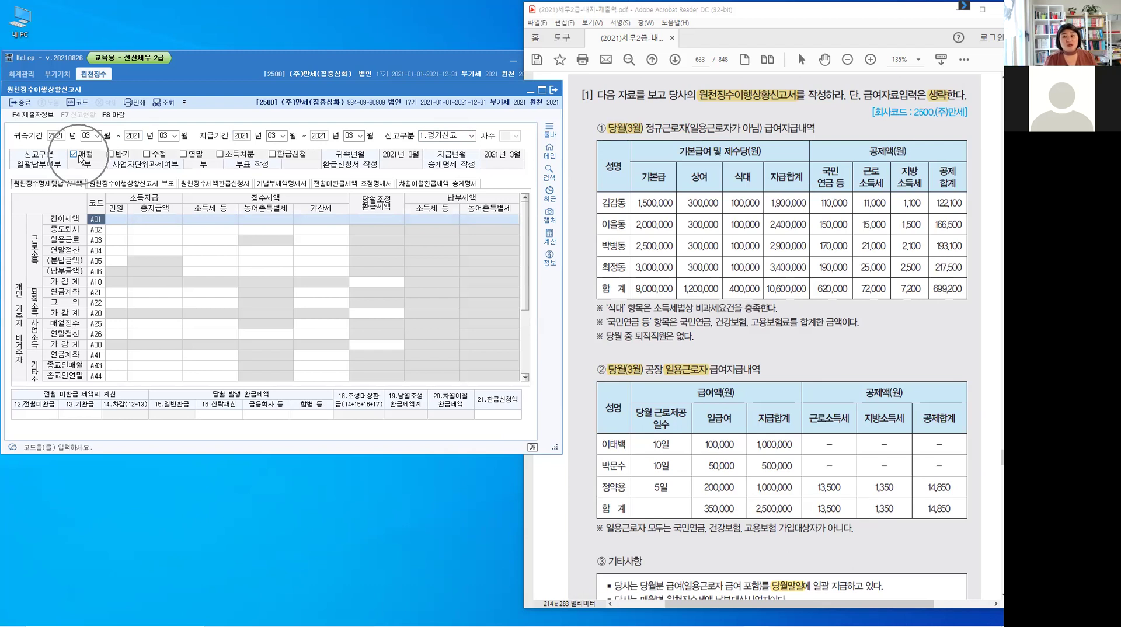
left_click(119, 220)
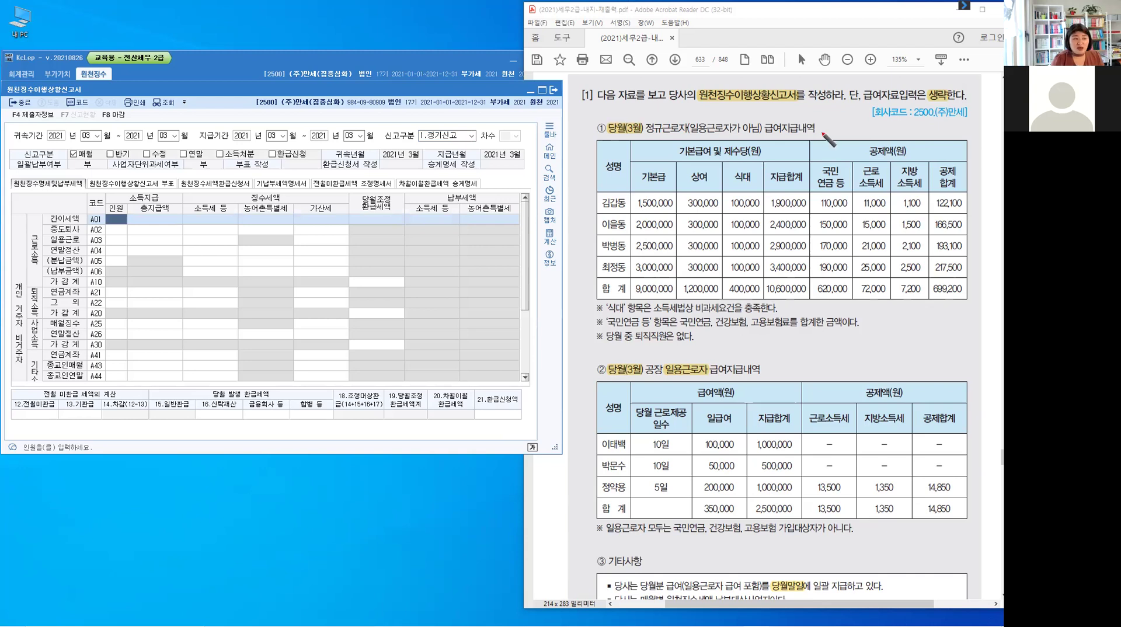
Step: Handwrite 간이세액: 상용직 in red beside payroll heading ① and 인원 4명 beneath its table
mouse_move(823, 122)
left_mouse_down()
mouse_move(880, 139)
mouse_move(904, 124)
mouse_move(924, 139)
mouse_move(913, 136)
left_mouse_up()
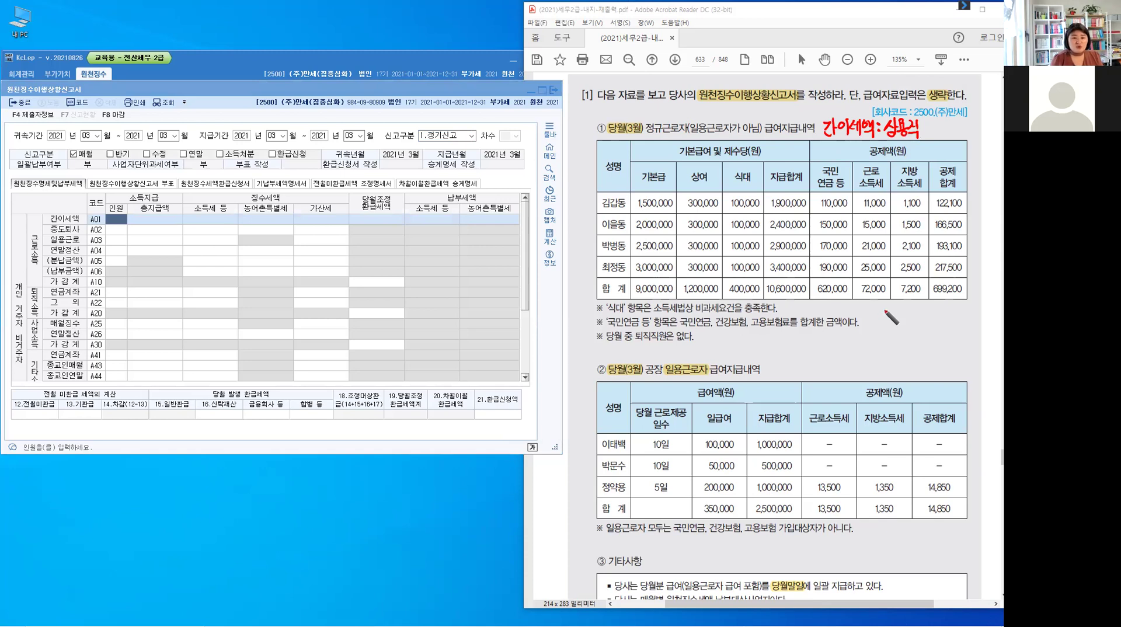
left_click_drag(883, 309, 882, 311)
left_click_drag(889, 307, 889, 319)
left_click_drag(881, 321, 900, 318)
left_click_drag(901, 309, 903, 324)
left_click_drag(896, 322, 906, 329)
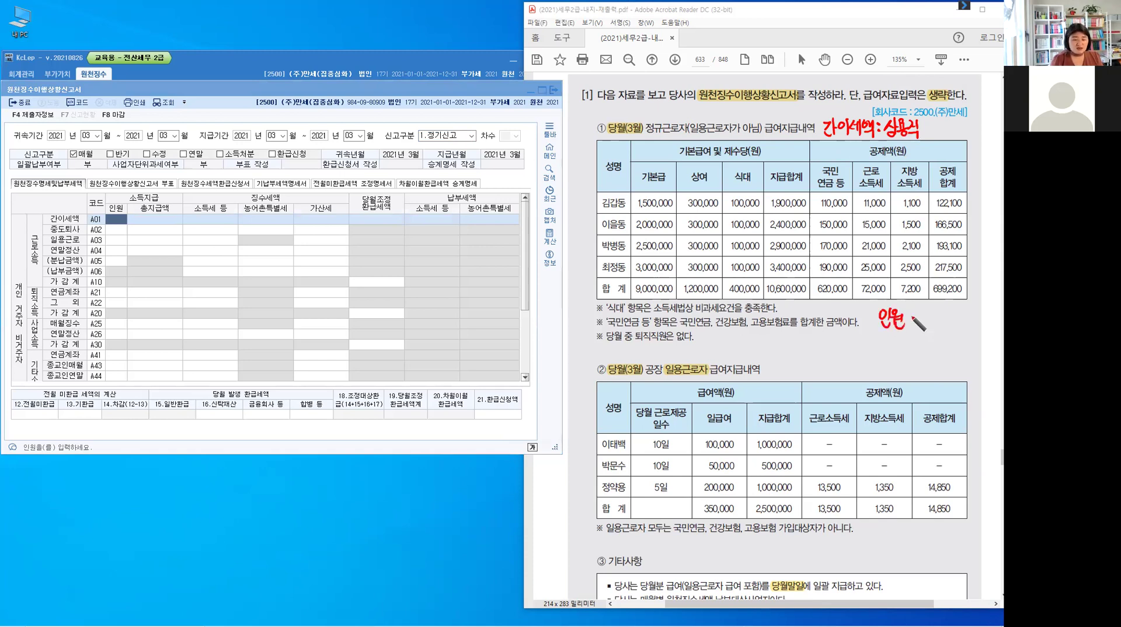
left_click_drag(913, 310, 920, 323)
mouse_move(916, 312)
left_mouse_down()
mouse_move(915, 329)
mouse_move(929, 328)
left_mouse_up()
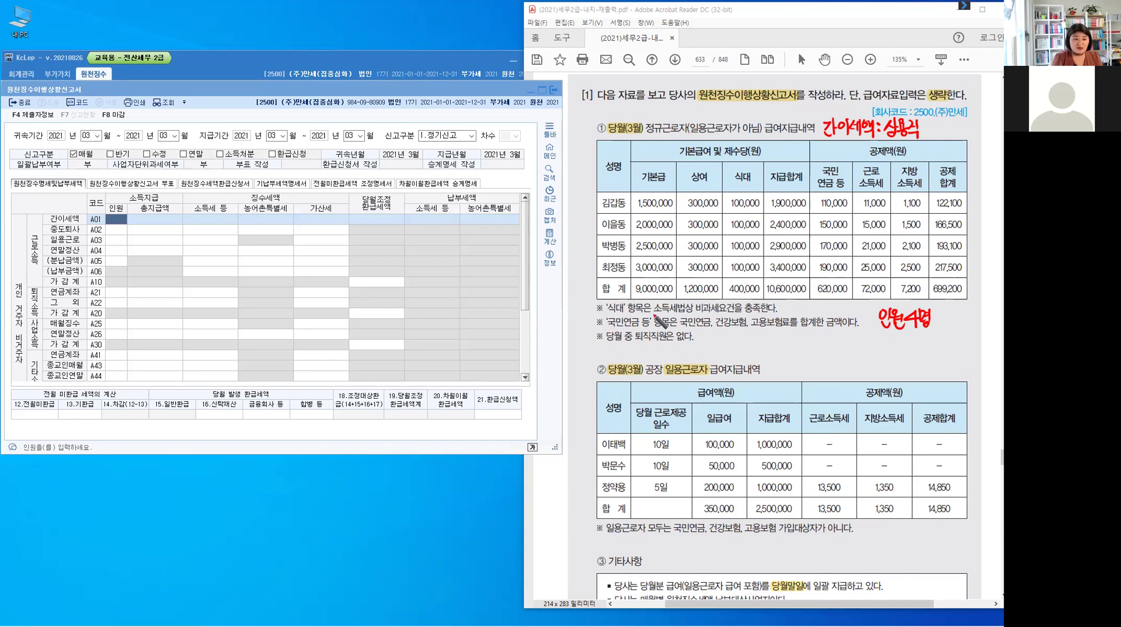
Step: Highlight 비과세요건 in the 식대 note below the regular employees' payroll table
key("alt")
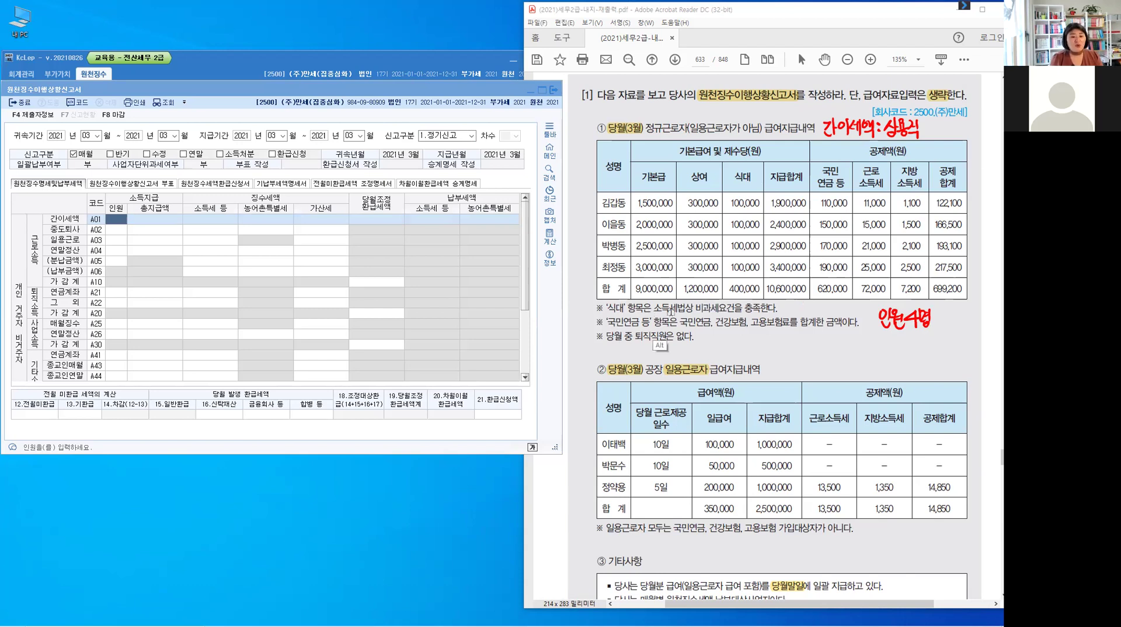
left_click_drag(695, 309, 732, 313)
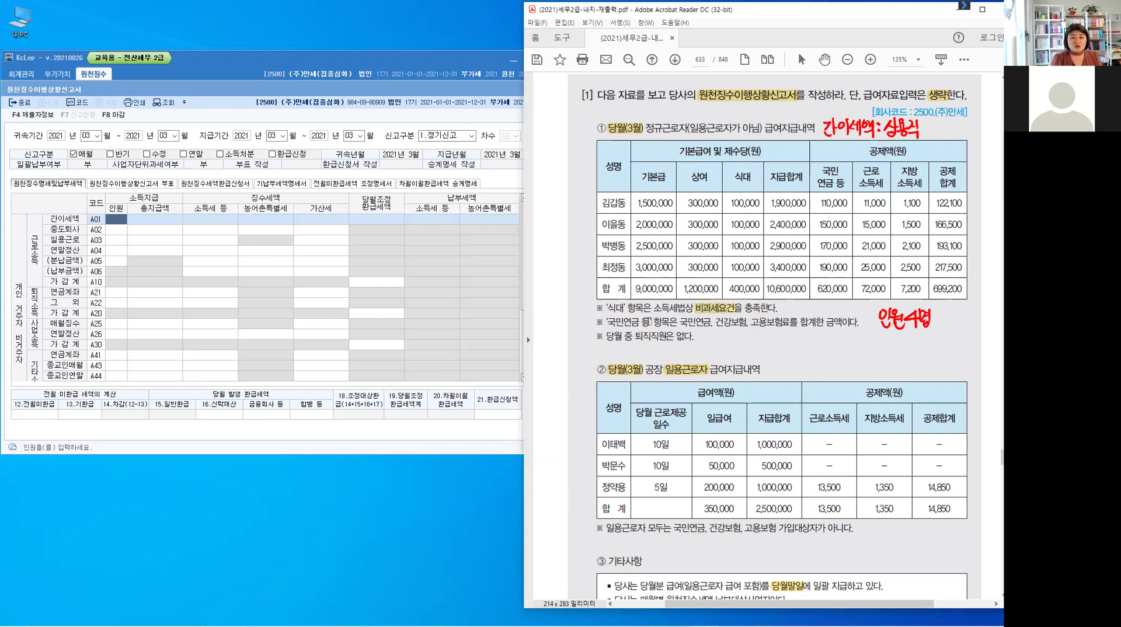
left_click(898, 155)
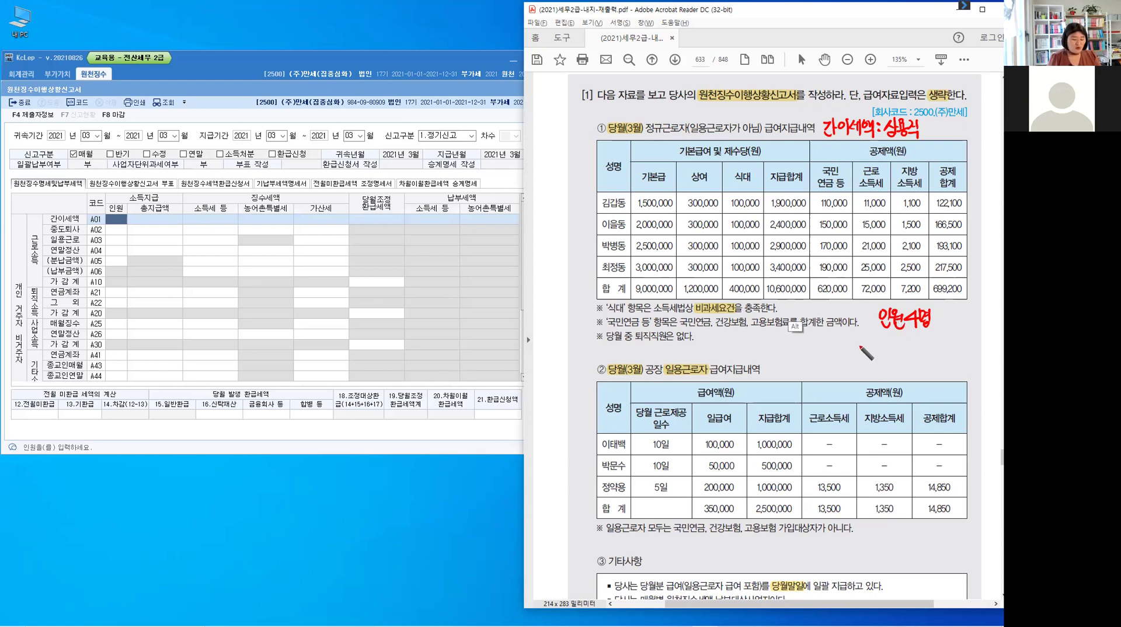
Step: Handwrite 총지급액 = 지급총액 - 미제출비과세 in red beneath the 인원 4명 note
key("alt")
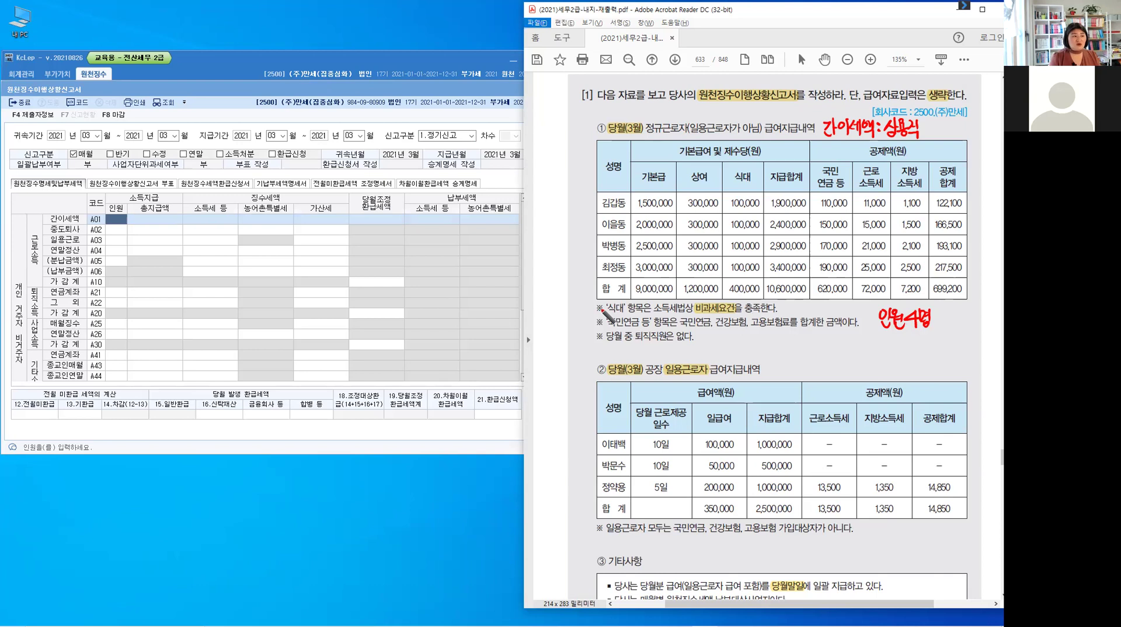
left_click(884, 340)
mouse_move(882, 341)
left_mouse_down()
mouse_move(893, 355)
mouse_move(940, 346)
mouse_move(875, 368)
mouse_move(886, 374)
mouse_move(905, 363)
mouse_move(905, 376)
mouse_move(940, 370)
left_mouse_up()
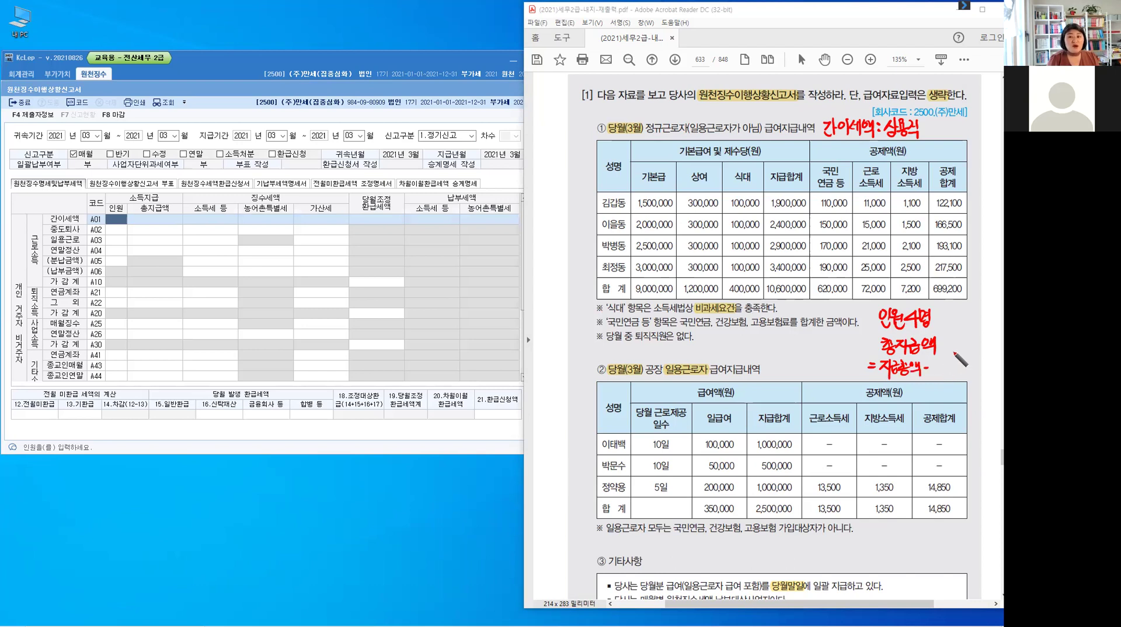
mouse_move(942, 374)
left_mouse_down()
mouse_move(962, 365)
mouse_move(964, 376)
mouse_move(972, 366)
mouse_move(990, 379)
left_mouse_up()
left_click_drag(991, 371, 995, 379)
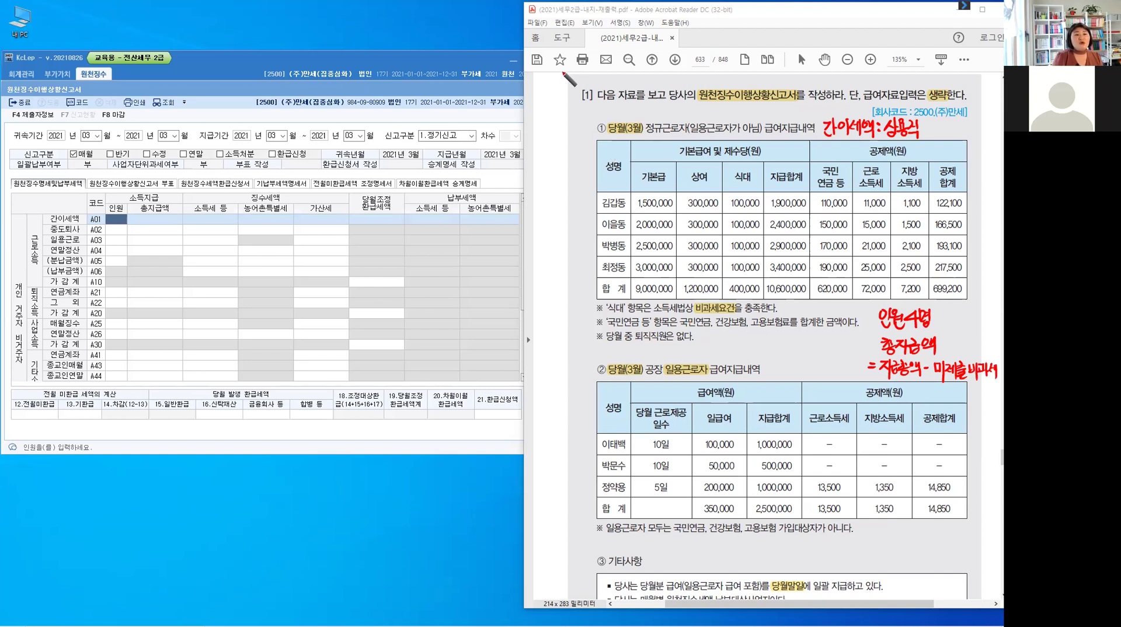
Step: Handwrite 비과세 in red above the exercise with a two-way branch, starting the upper branch with 제출: 육아
mouse_move(691, 32)
left_mouse_down()
mouse_move(702, 49)
mouse_move(737, 50)
mouse_move(715, 46)
mouse_move(754, 24)
mouse_move(757, 53)
left_mouse_up()
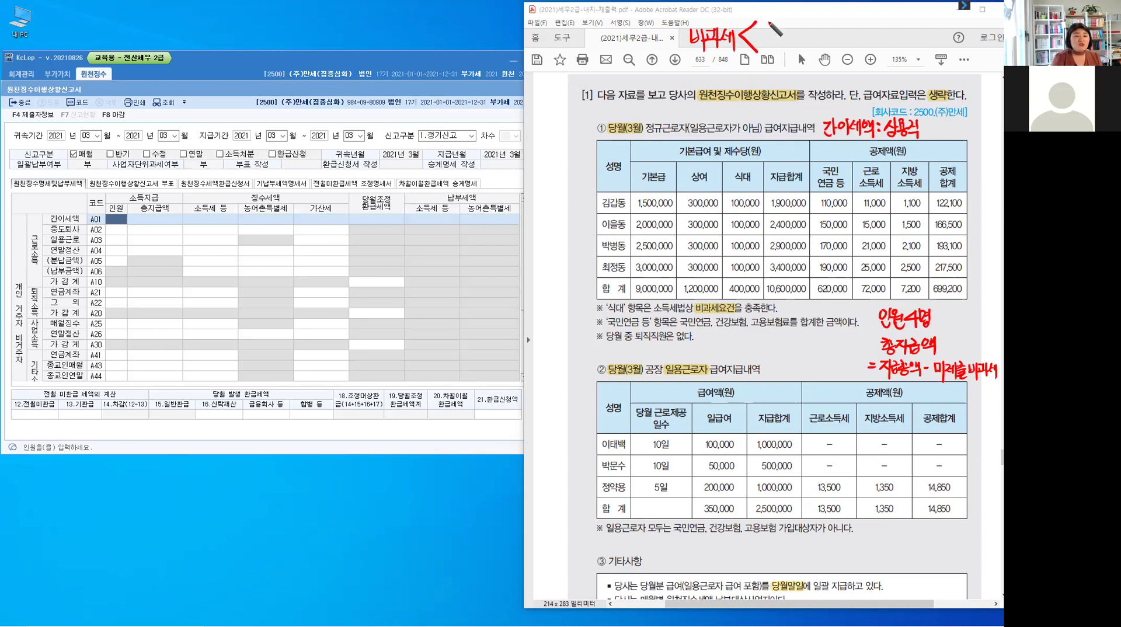
left_click_drag(760, 16, 766, 25)
left_click_drag(769, 14, 788, 32)
left_click(789, 19)
left_click(789, 25)
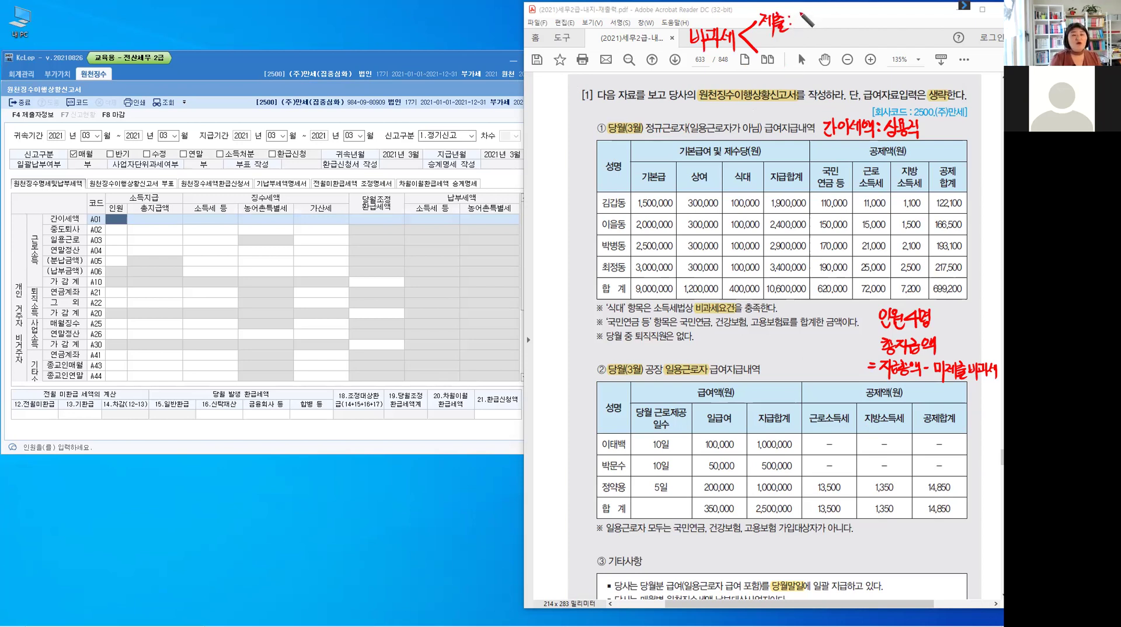
left_click(800, 10)
mouse_move(796, 13)
left_mouse_down()
mouse_move(808, 20)
mouse_move(796, 26)
mouse_move(808, 29)
mouse_move(809, 17)
left_mouse_up()
left_click_drag(816, 12, 816, 29)
left_click_drag(816, 21, 821, 20)
left_click(821, 26)
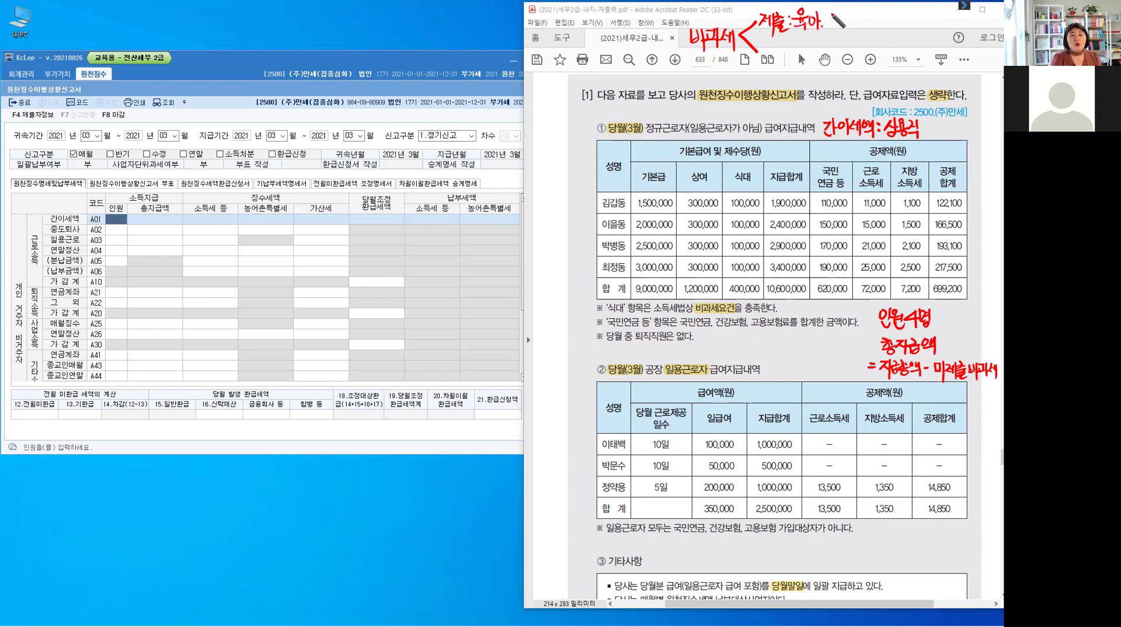
Step: Extend the 제출 branch of the 비과세 note with 국외, 연장, 연구 and trailing dots
left_click_drag(831, 12, 836, 16)
left_click_drag(829, 17, 839, 22)
left_click_drag(828, 23, 840, 24)
left_click_drag(842, 14, 853, 27)
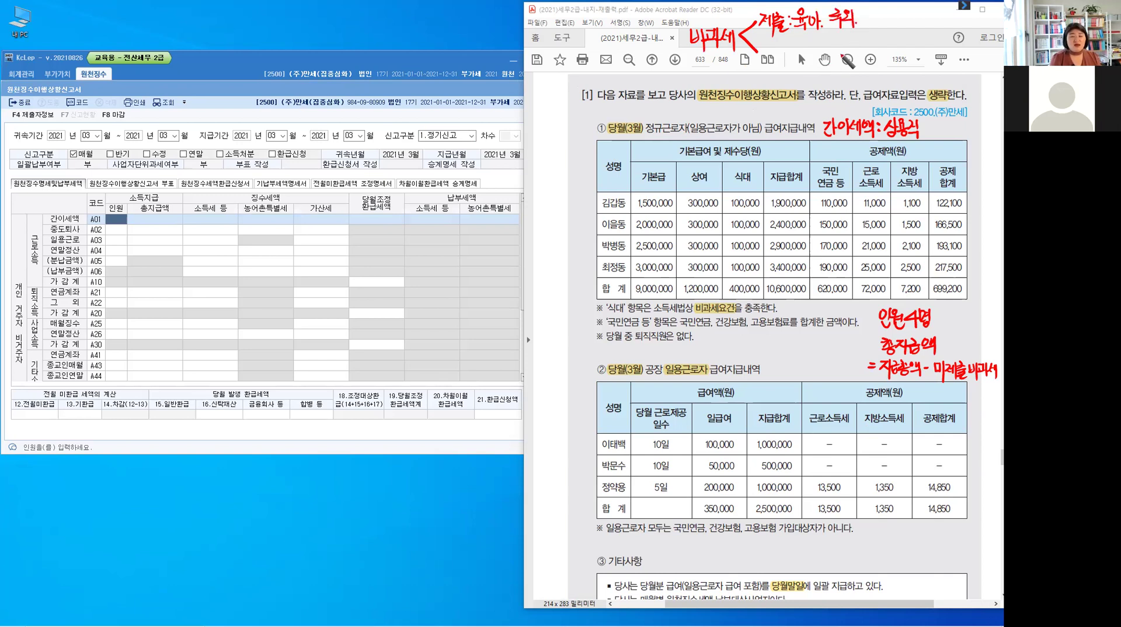
left_click(863, 25)
left_click_drag(868, 12, 878, 24)
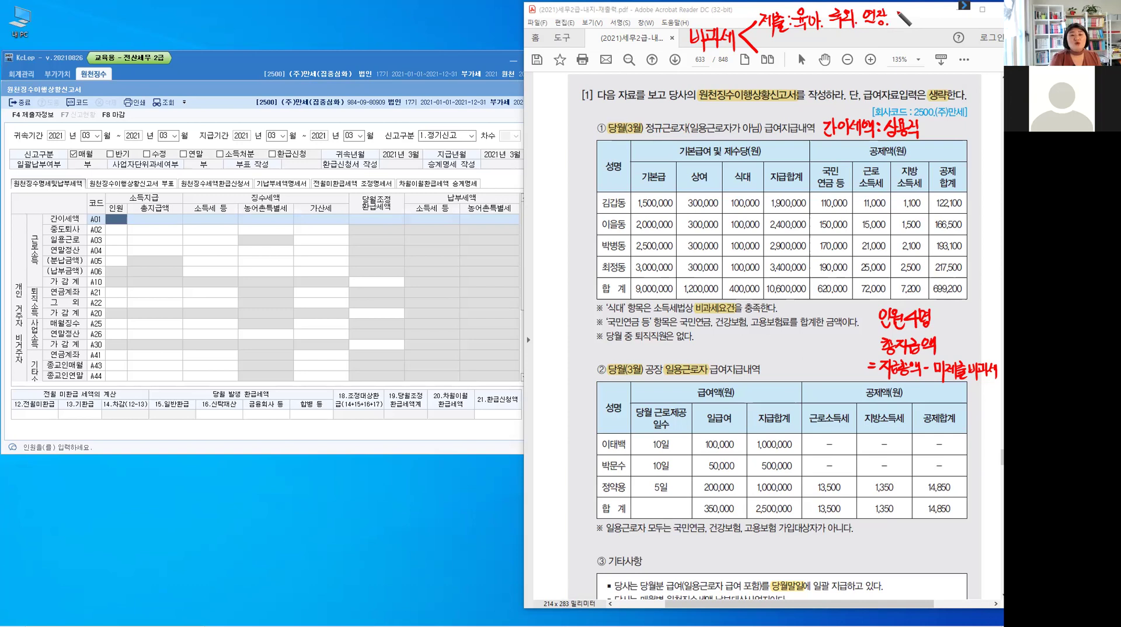
mouse_move(903, 25)
left_mouse_down()
mouse_move(919, 15)
mouse_move(915, 28)
left_mouse_up()
left_click(926, 22)
left_click(934, 23)
left_click(941, 23)
left_click(948, 22)
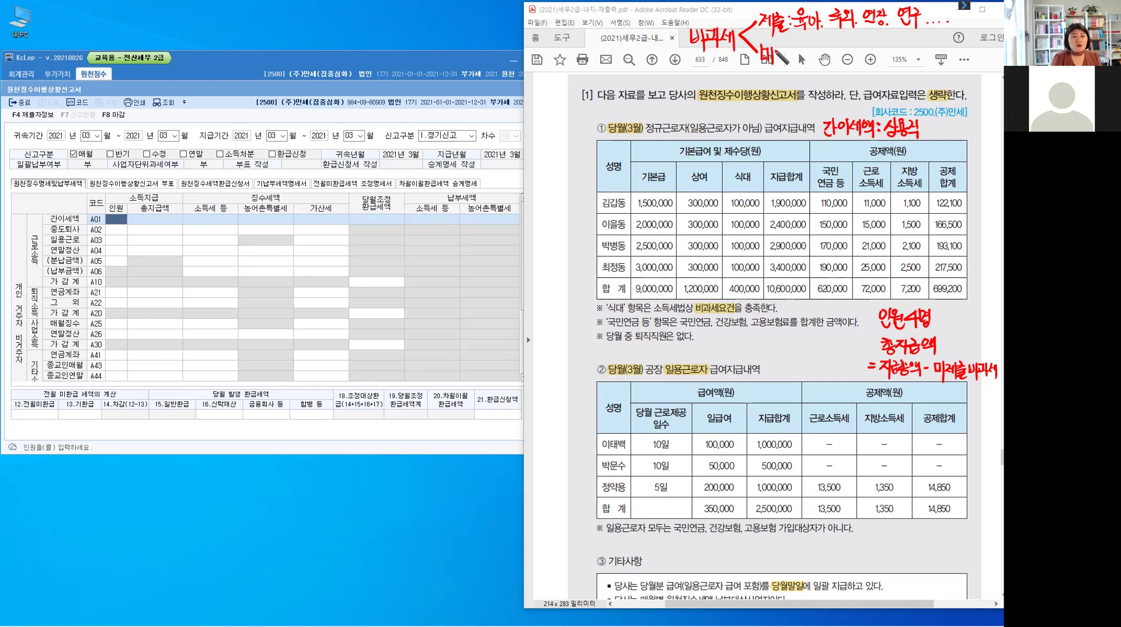
Step: Complete the lower branch of the 비과세 note with 미제출: 식대, 자가, 당직 and trailing dots
mouse_move(775, 56)
left_mouse_down()
mouse_move(824, 69)
mouse_move(851, 58)
mouse_move(844, 69)
mouse_move(869, 70)
left_mouse_up()
mouse_move(874, 50)
left_mouse_down()
mouse_move(874, 70)
mouse_move(928, 59)
mouse_move(917, 58)
left_mouse_up()
left_click_drag(920, 53, 928, 61)
left_click_drag(918, 62, 930, 69)
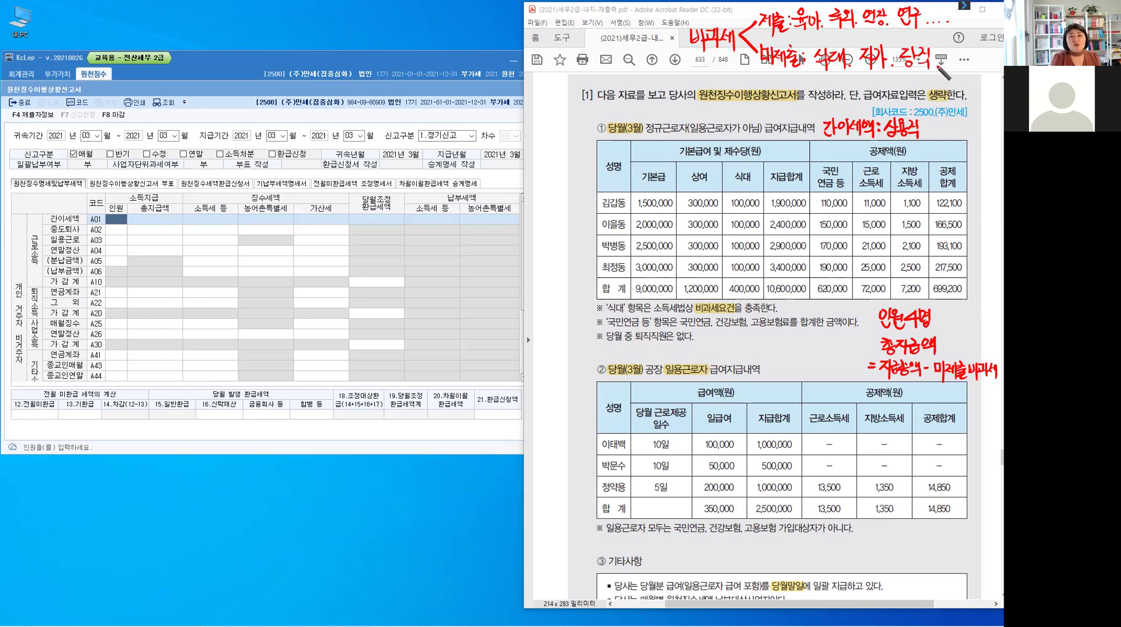
left_click(931, 61)
left_click(941, 64)
left_click(946, 63)
left_click(953, 63)
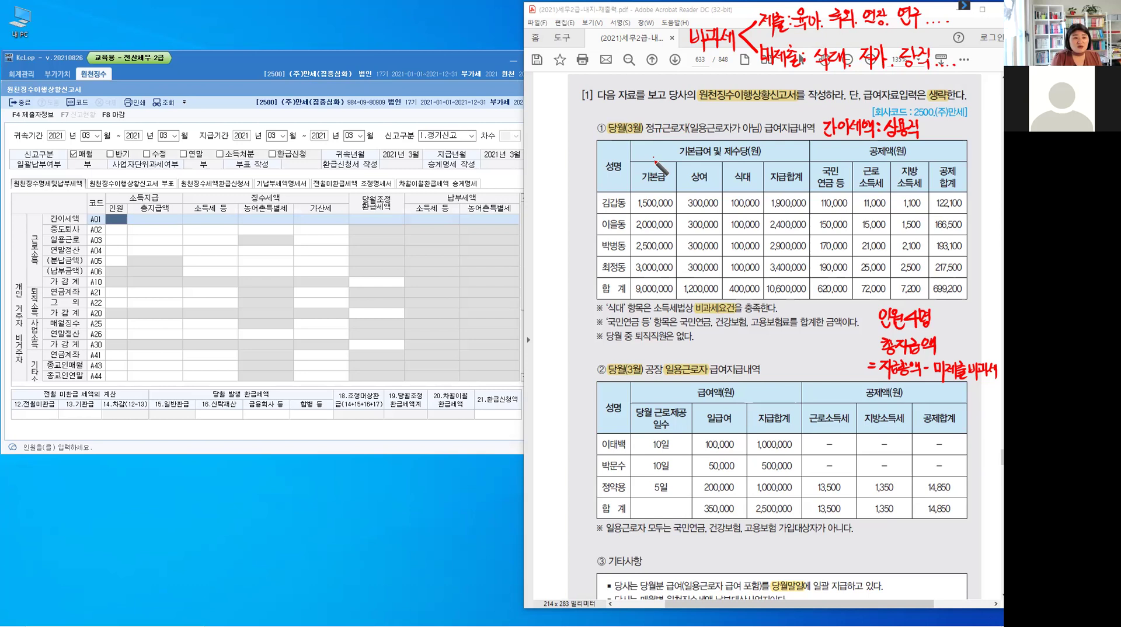
Step: Mark the 기본급 and 상여 columns with 과 and the 식대 column with 비(미) in red
left_click_drag(651, 159, 753, 168)
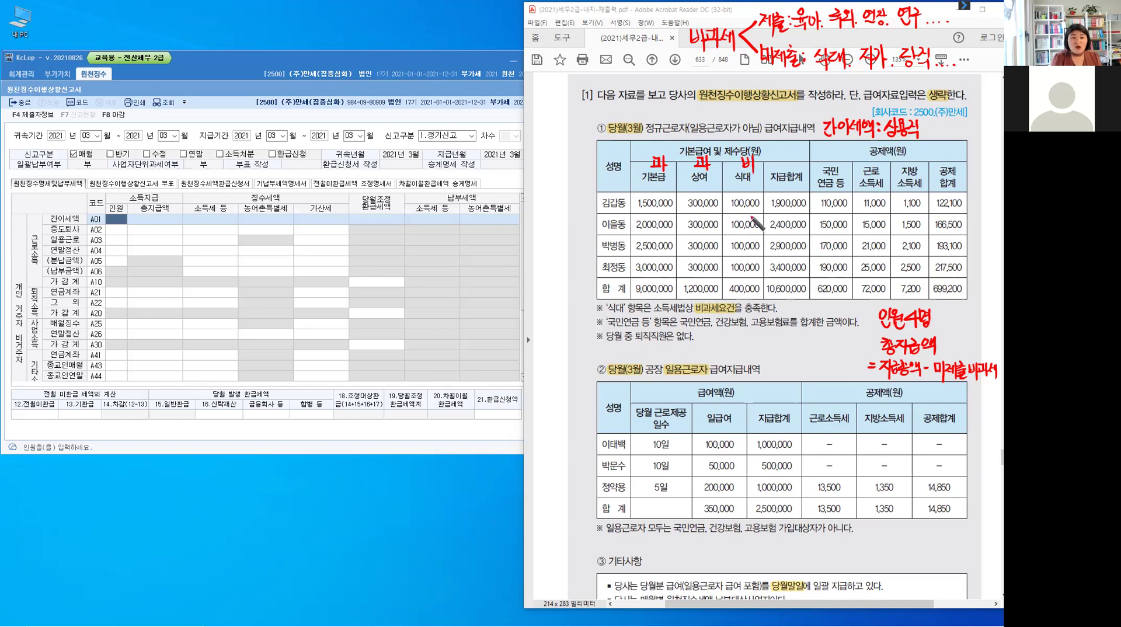
left_click_drag(758, 156, 771, 170)
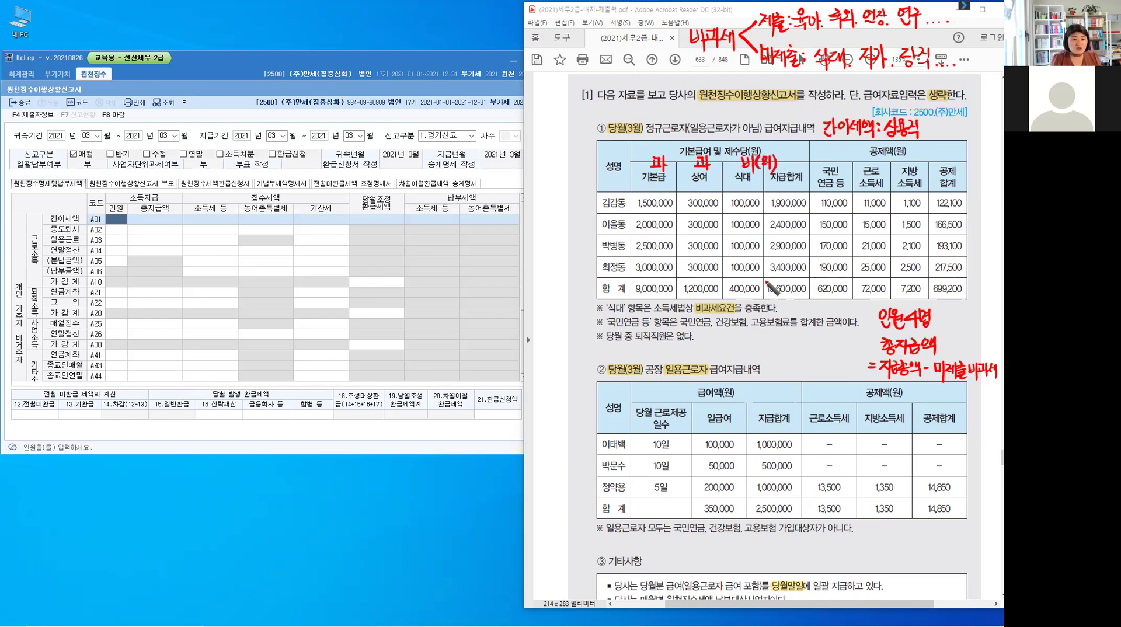
Step: Box the 10,600,000 지급합계 total in red and write (-) above the 400,000 식대 total
left_click_drag(762, 281, 763, 299)
mouse_move(770, 273)
left_mouse_down()
mouse_move(806, 272)
mouse_move(809, 301)
mouse_move(765, 301)
left_mouse_up()
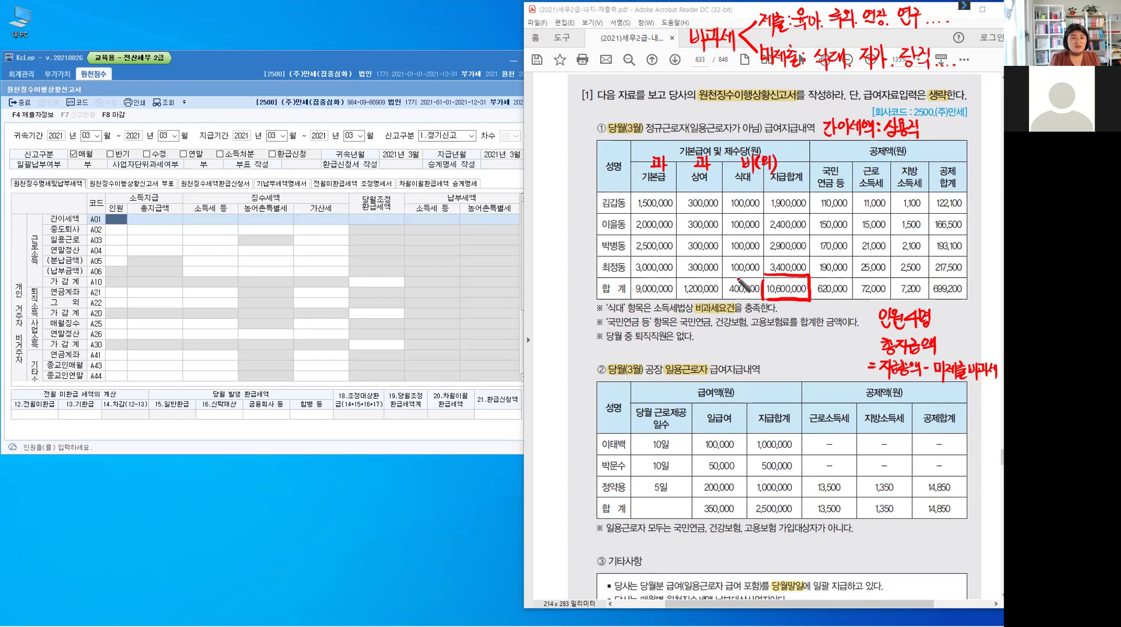
left_click_drag(734, 271, 732, 284)
left_click_drag(737, 278, 745, 277)
left_click_drag(746, 271, 749, 283)
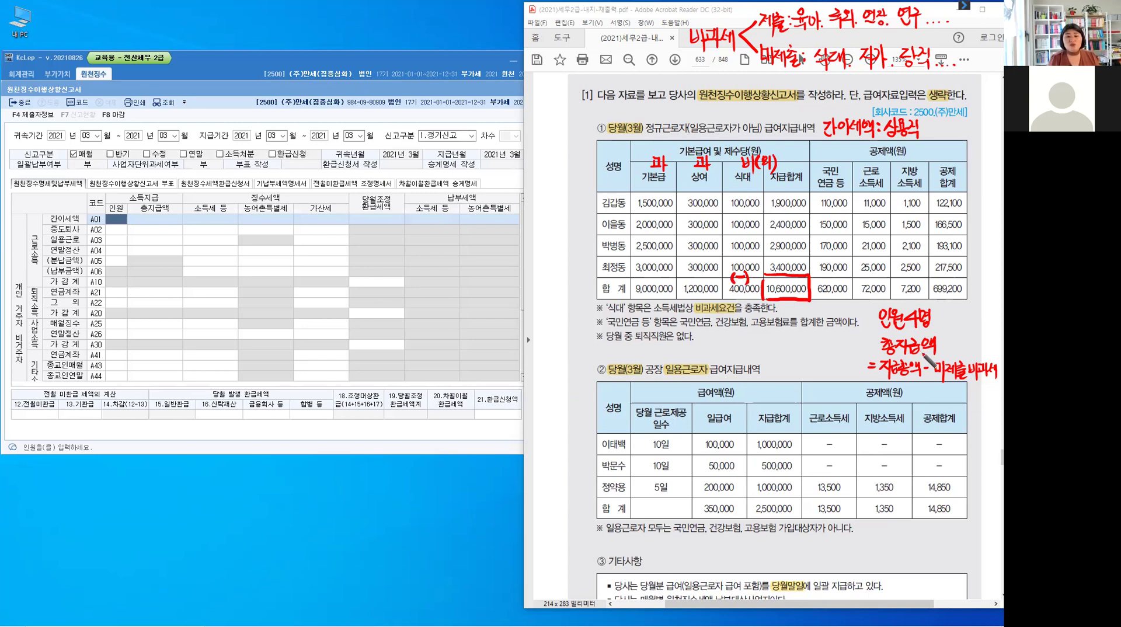
Step: Handwrite = 10,200,000 in red beneath the 총지급액 formula
left_click_drag(870, 383, 879, 384)
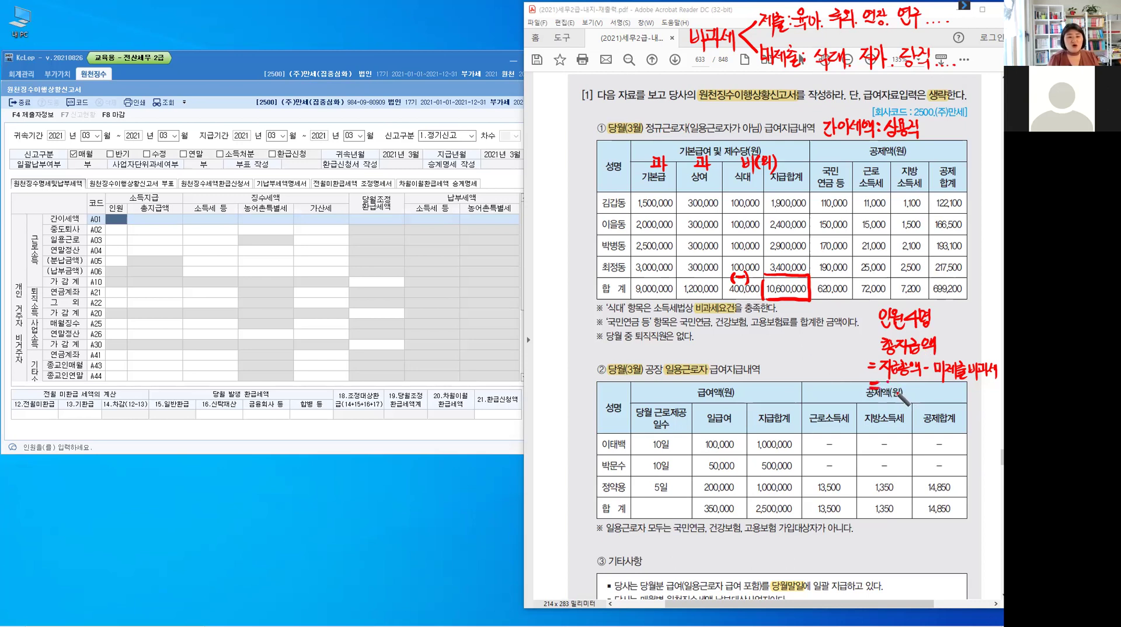
left_click_drag(888, 383, 887, 397)
mouse_move(897, 382)
left_mouse_down()
mouse_move(914, 397)
mouse_move(924, 386)
left_mouse_up()
left_click(907, 397)
left_click_drag(936, 384, 949, 386)
left_click(938, 397)
left_click_drag(960, 384, 959, 387)
left_click_drag(970, 384, 969, 387)
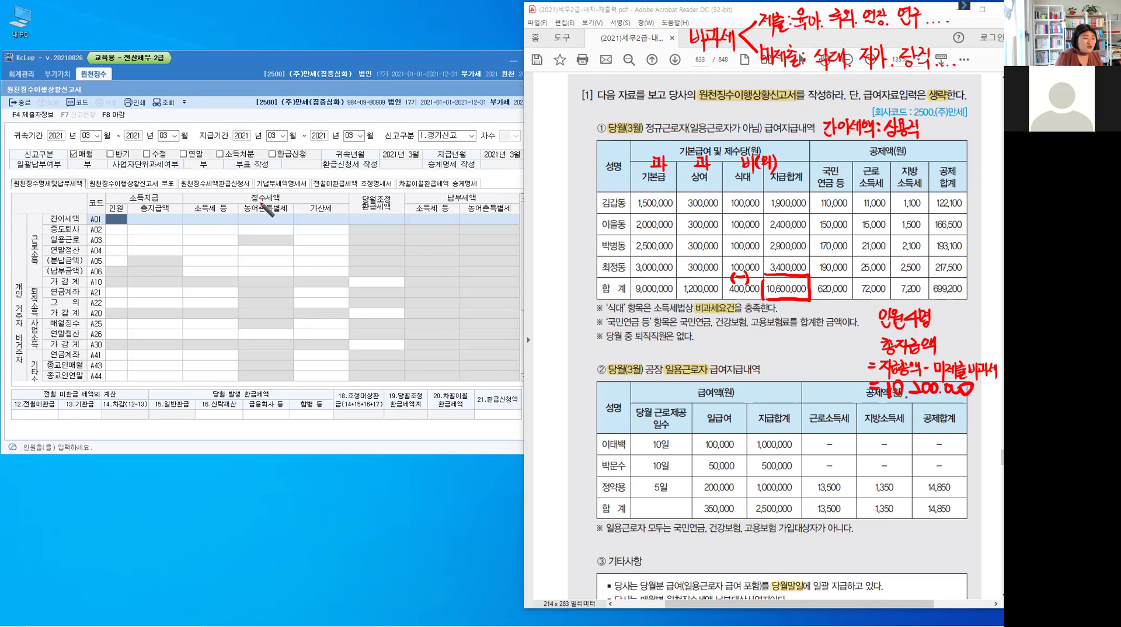
Step: Underline 징수세액 and tick its three tax columns on the form, then box the 근로소득세 heading and its 72,000 total in table ①
mouse_move(285, 199)
left_mouse_down()
mouse_move(219, 192)
mouse_move(338, 197)
left_mouse_up()
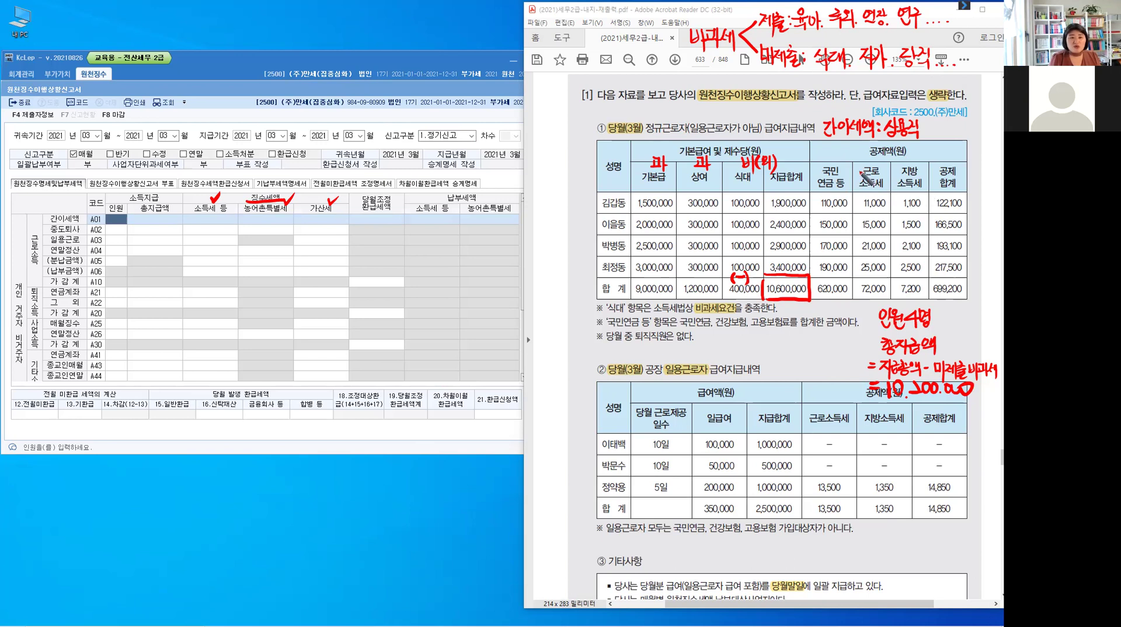
mouse_move(852, 188)
left_mouse_down()
mouse_move(851, 166)
mouse_move(890, 162)
mouse_move(891, 189)
mouse_move(853, 192)
left_mouse_up()
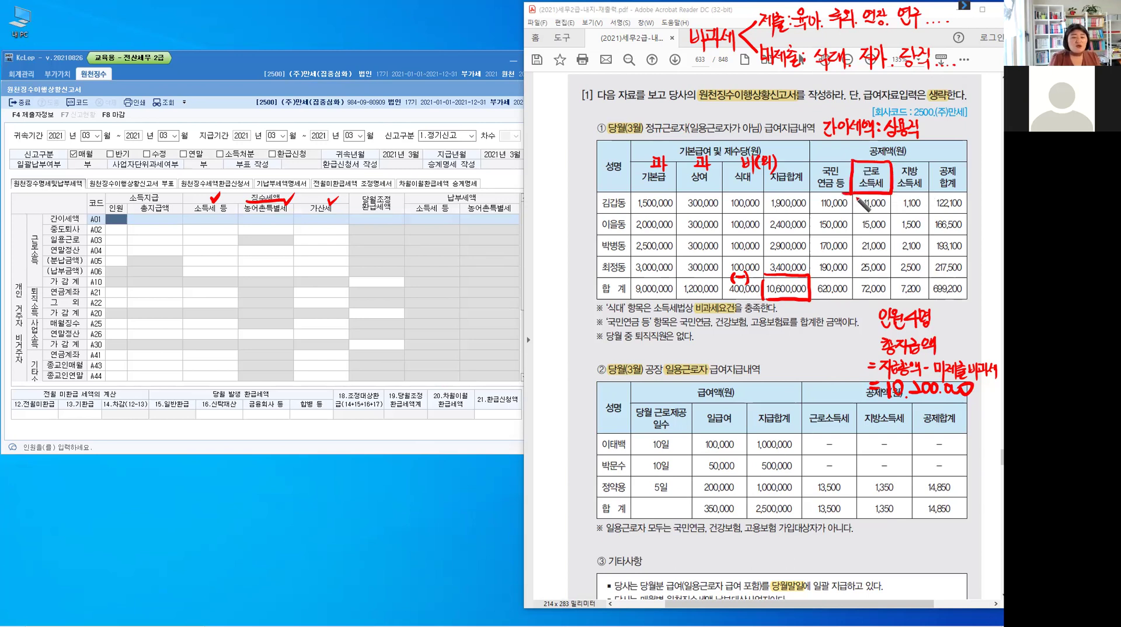
left_click_drag(852, 279, 853, 302)
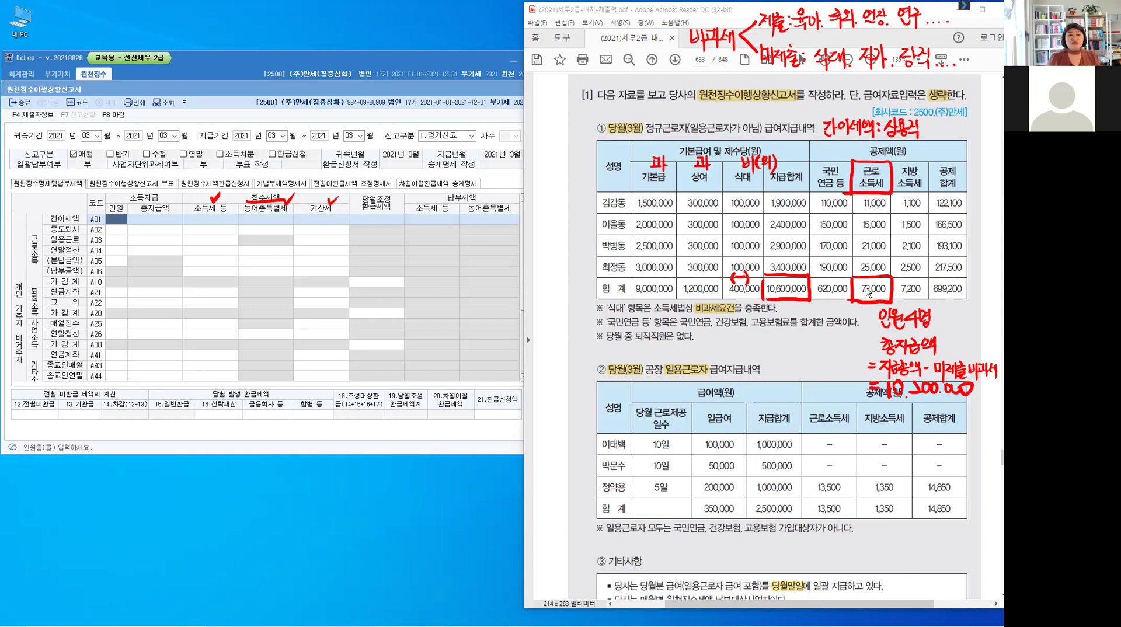
Step: Fill in the 간이세액 (A01) row with 인원 4, 총지급액 10,200,000 and 소득세 등 72,000
left_click(502, 317)
left_click(119, 220)
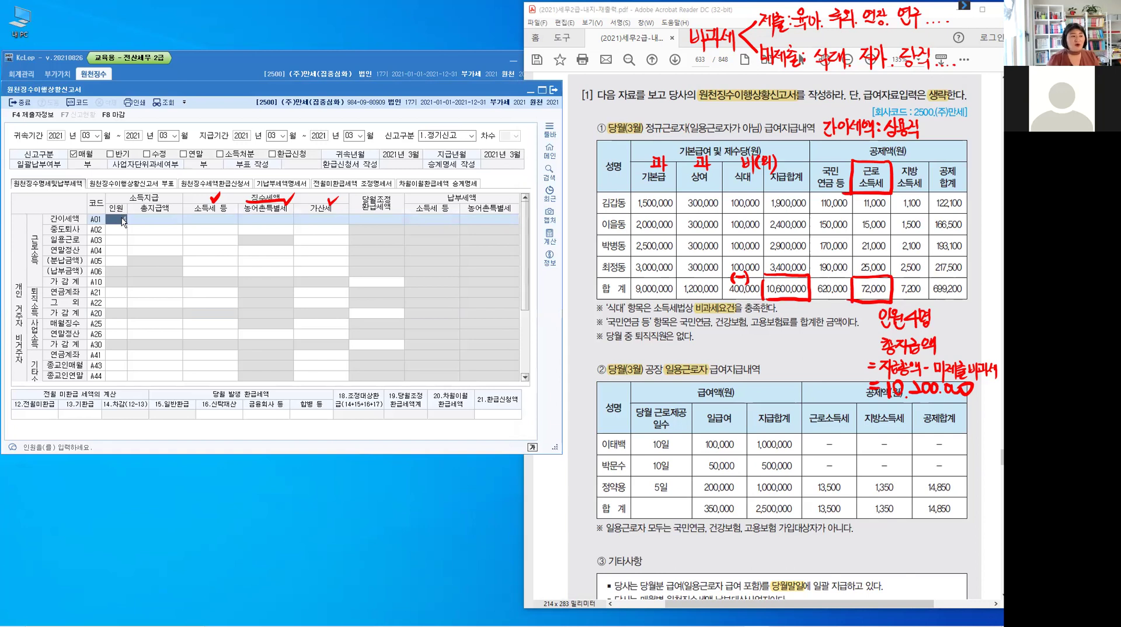
type("4")
key("Return")
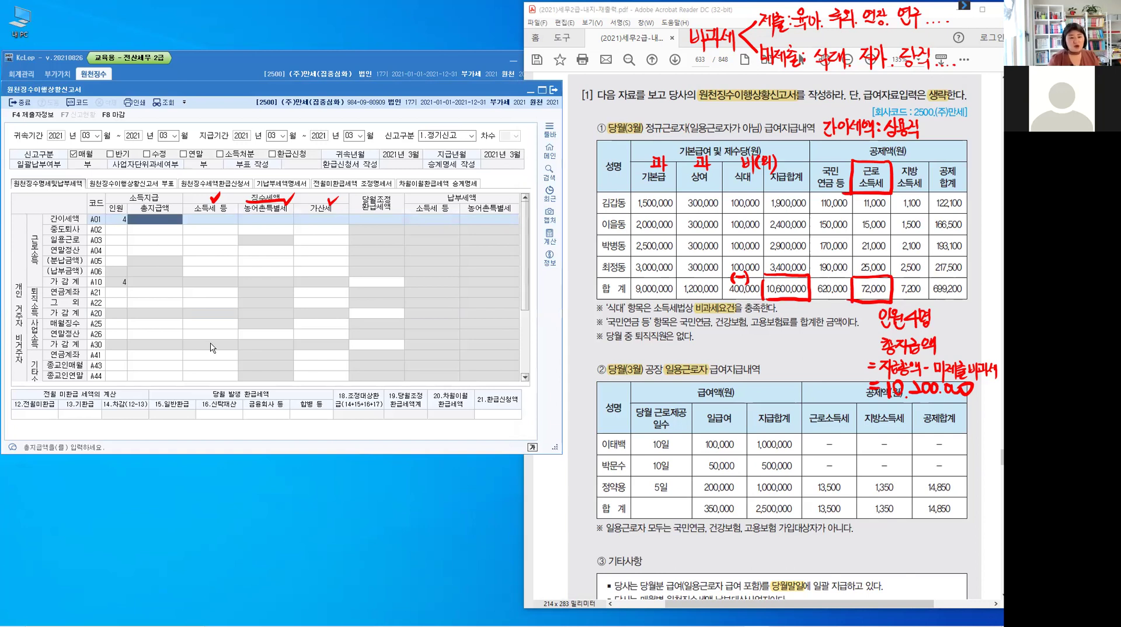
type("10,200")
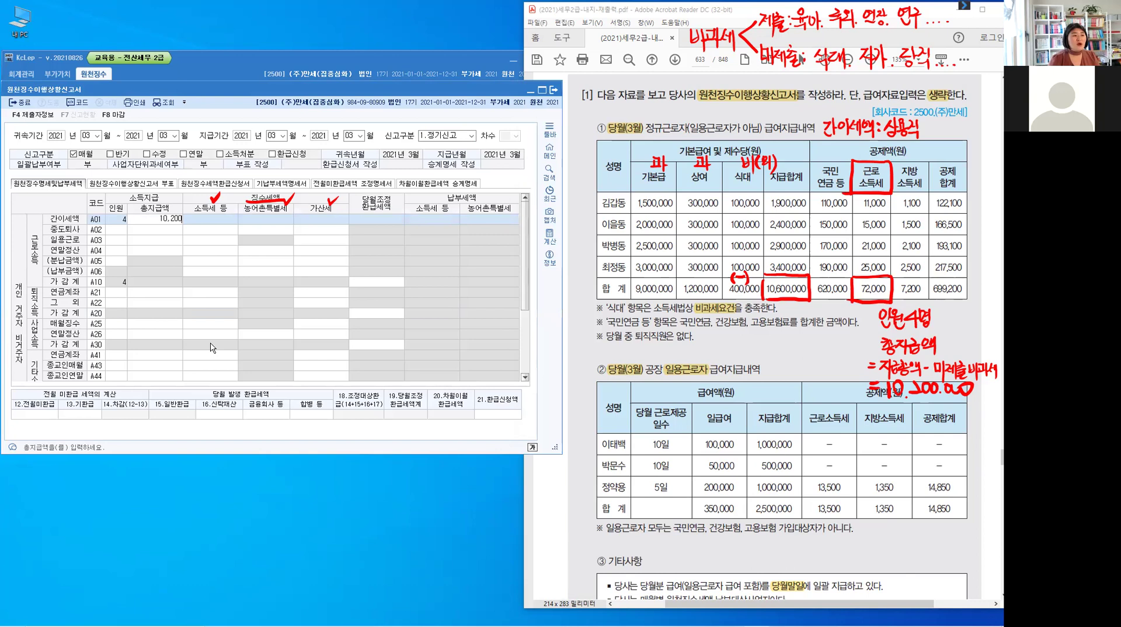
key("Return")
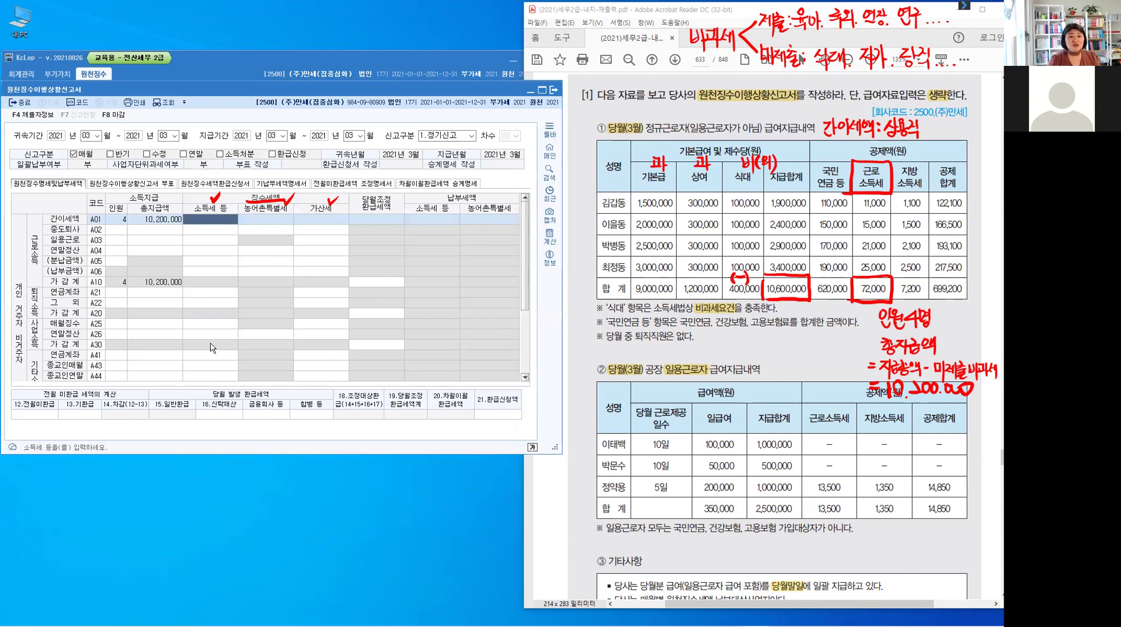
type("720000")
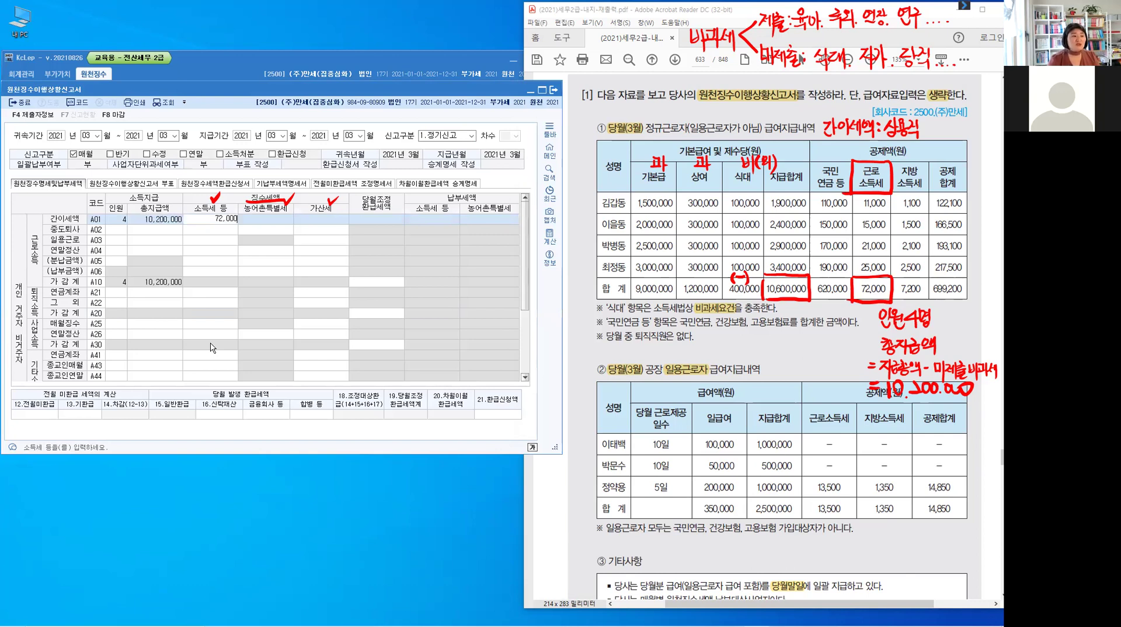
key("Return")
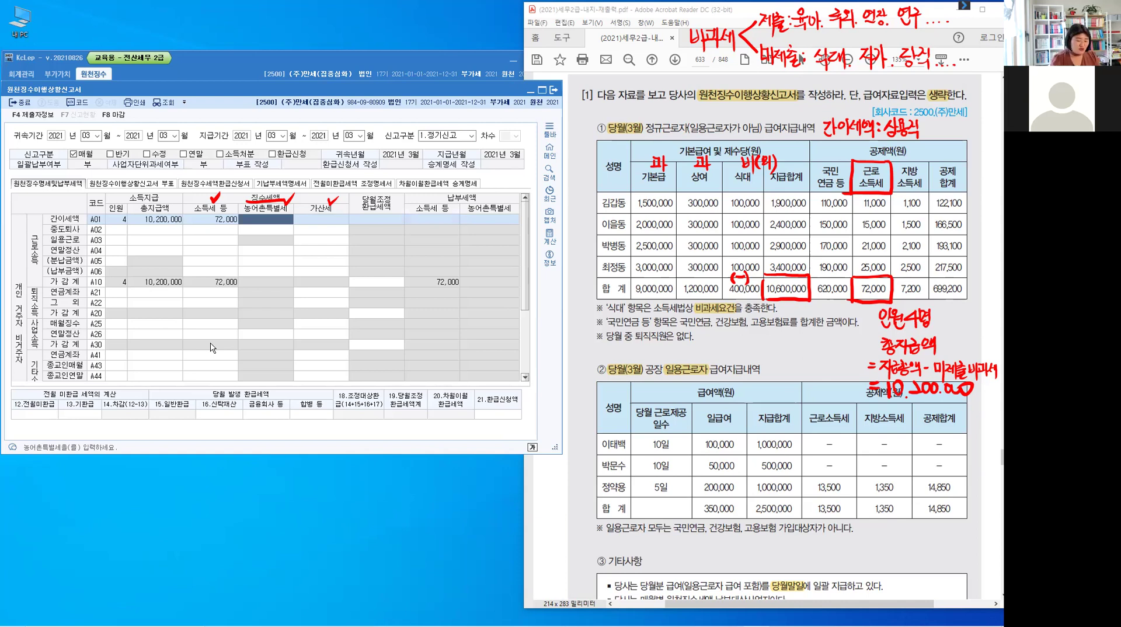
Step: Clear the red handwriting, bring payroll table ② into view and select the 인원 cell of the 일용근로 (A03) row
key("Escape")
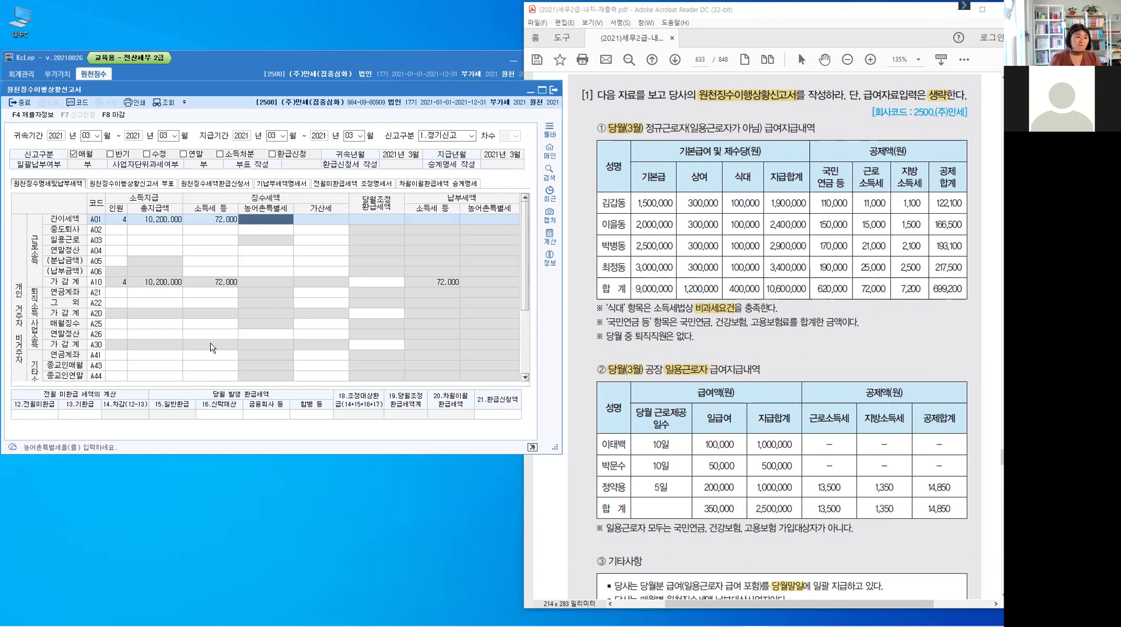
left_click(713, 338)
scroll(713, 339, "down", 5)
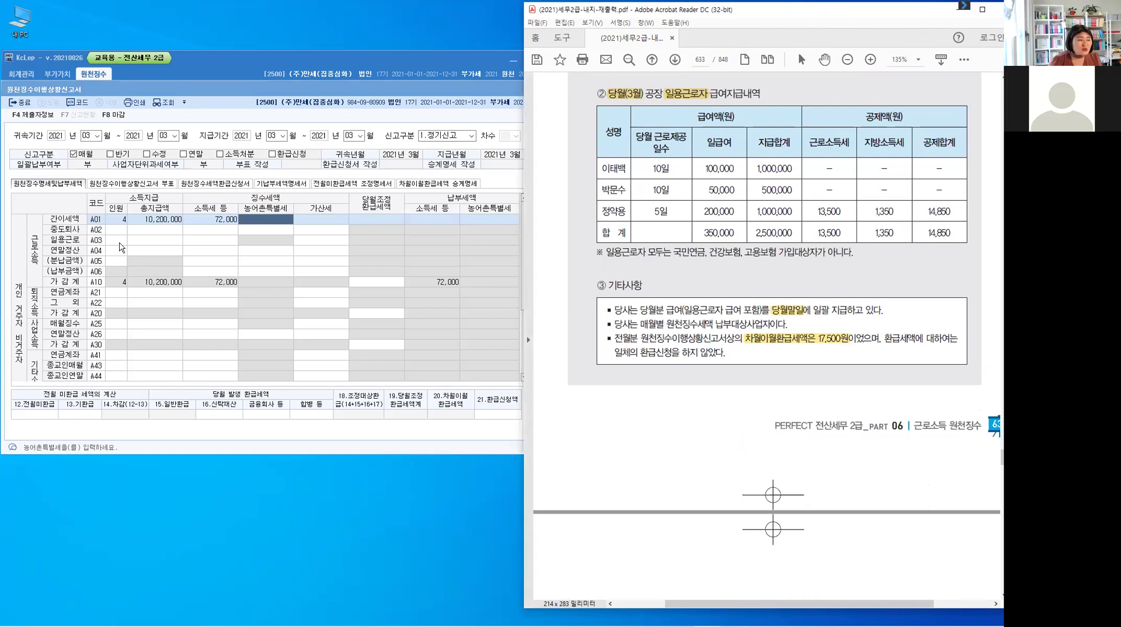
left_click(116, 241)
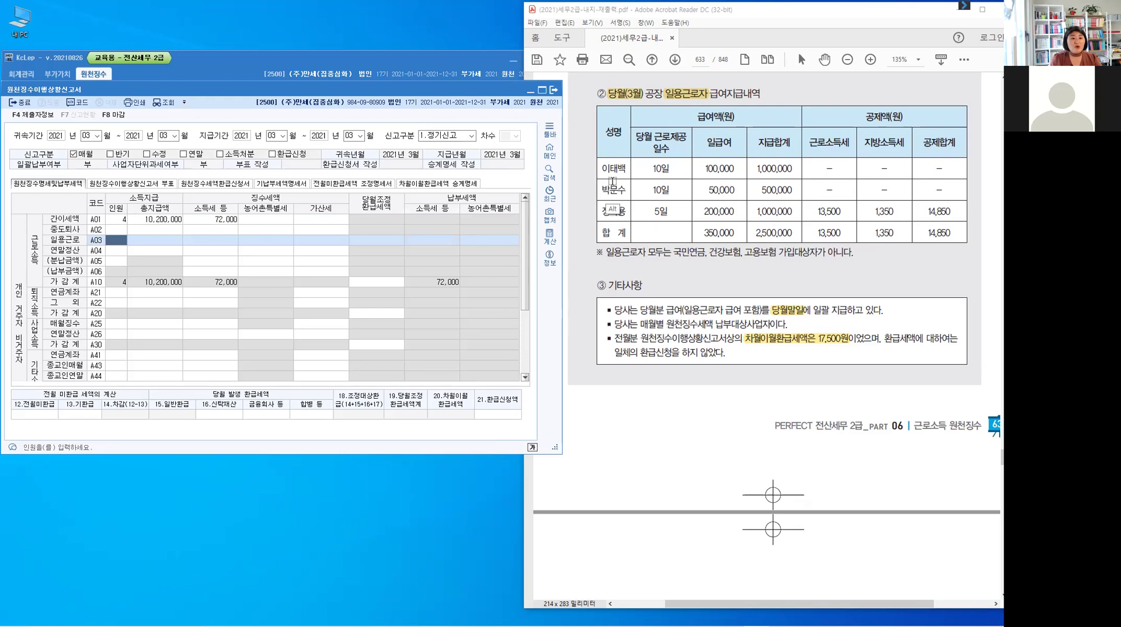
Step: Handwrite 인원 3명 beside heading ②, box the 2,500,000 지급합계 total and label that column 총지급액 in red
mouse_move(774, 87)
left_mouse_down()
mouse_move(808, 95)
mouse_move(834, 83)
mouse_move(832, 94)
left_mouse_up()
left_click_drag(826, 95, 825, 95)
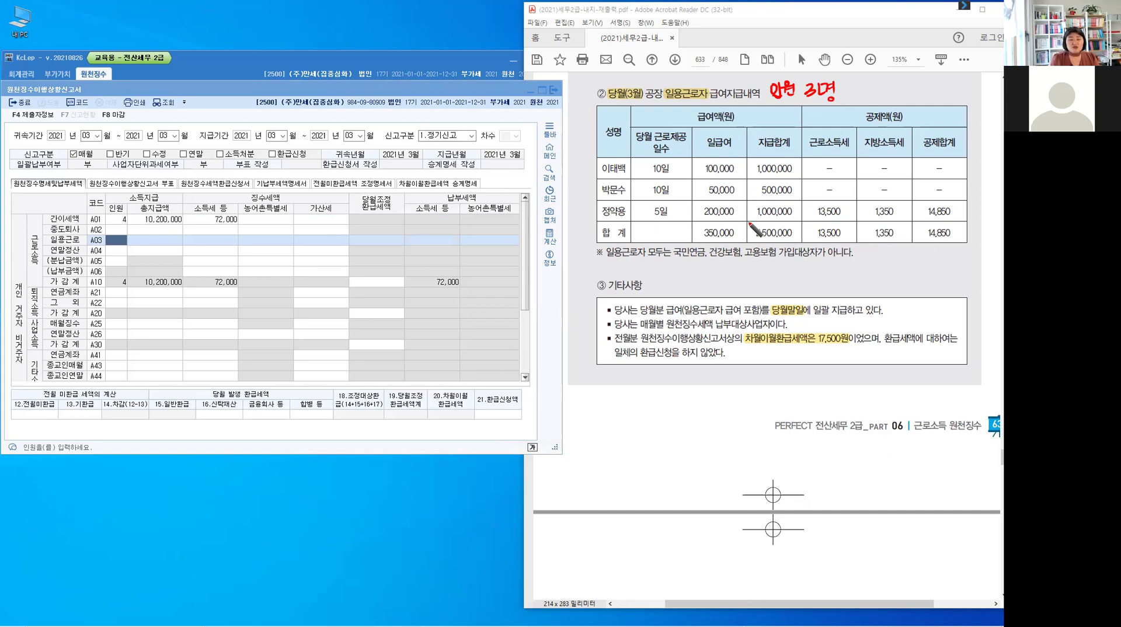
mouse_move(748, 222)
left_mouse_down()
mouse_move(748, 239)
mouse_move(777, 242)
mouse_move(751, 241)
mouse_move(764, 220)
left_mouse_up()
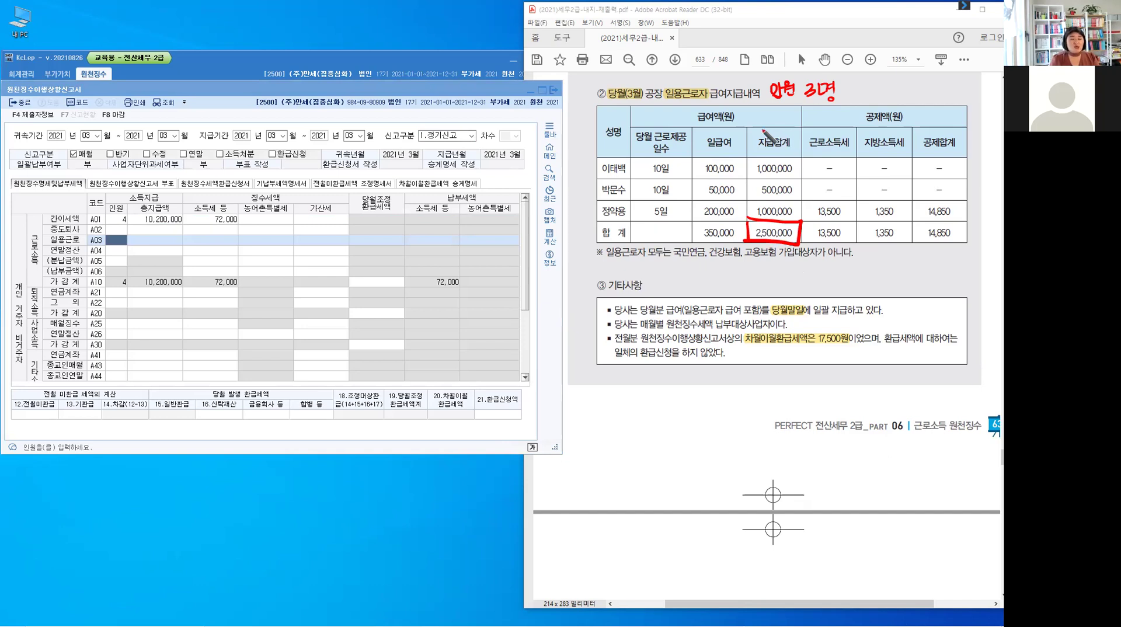
left_click_drag(760, 121, 796, 135)
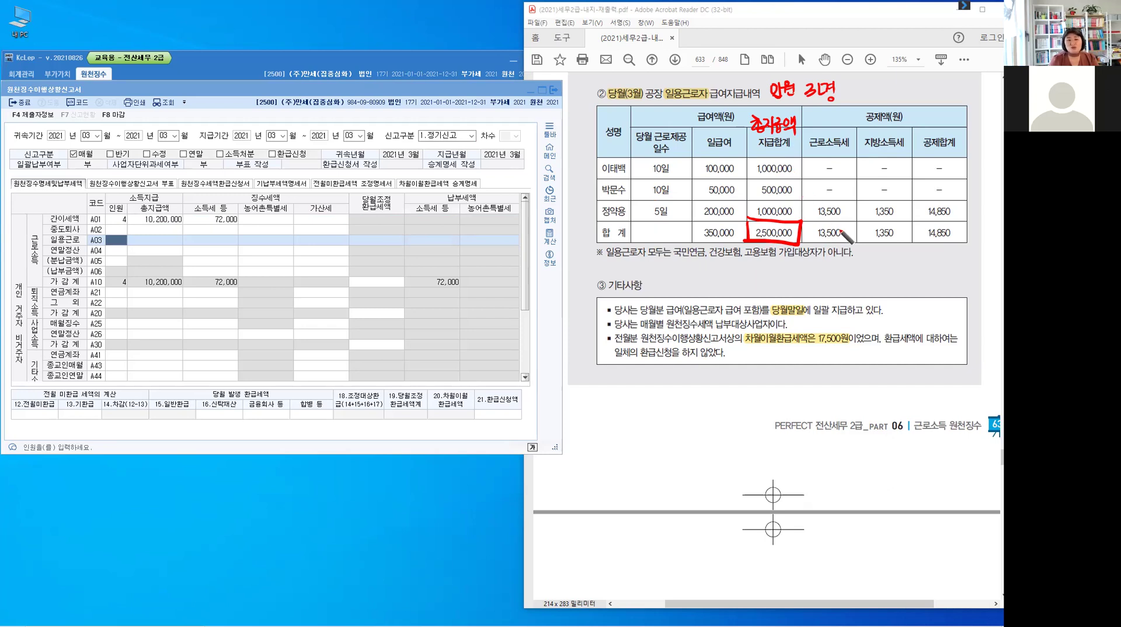
Step: Box the 근로소득세 heading and its 13,500 total in the daily workers' payroll table in red
left_click_drag(804, 222, 804, 242)
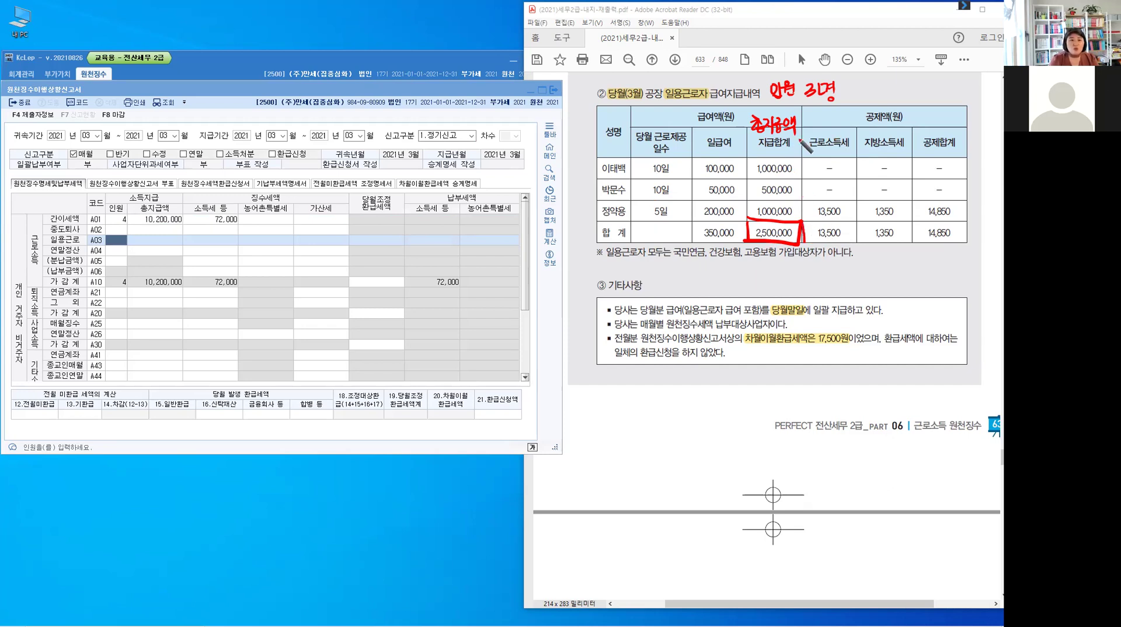
mouse_move(802, 149)
left_mouse_down()
mouse_move(856, 125)
mouse_move(859, 154)
left_mouse_up()
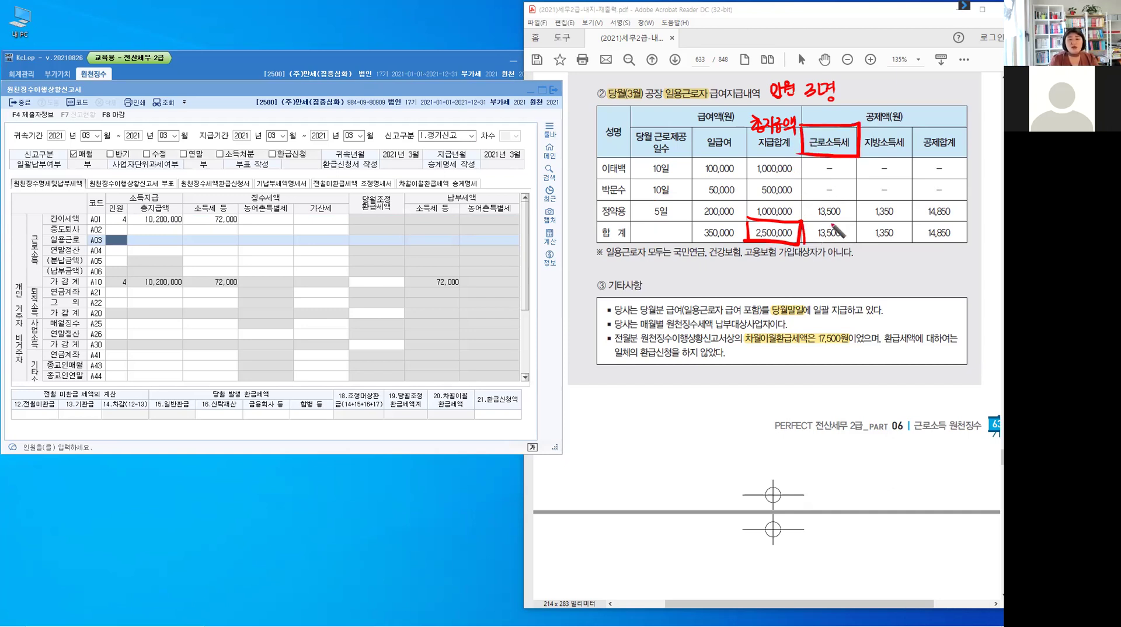
mouse_move(802, 221)
left_mouse_down()
mouse_move(858, 221)
mouse_move(857, 241)
left_mouse_up()
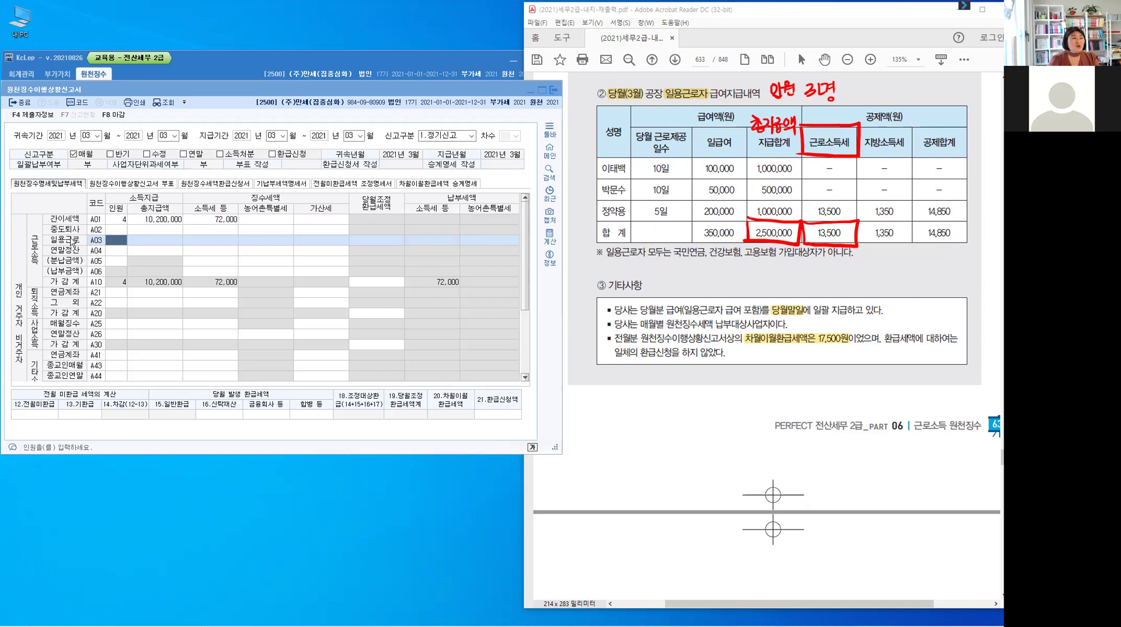
Step: Fill in the 일용근로 (A03) row with 인원 3, 총지급액 2,500,000 and 소득세 등 13,500
left_click(114, 250)
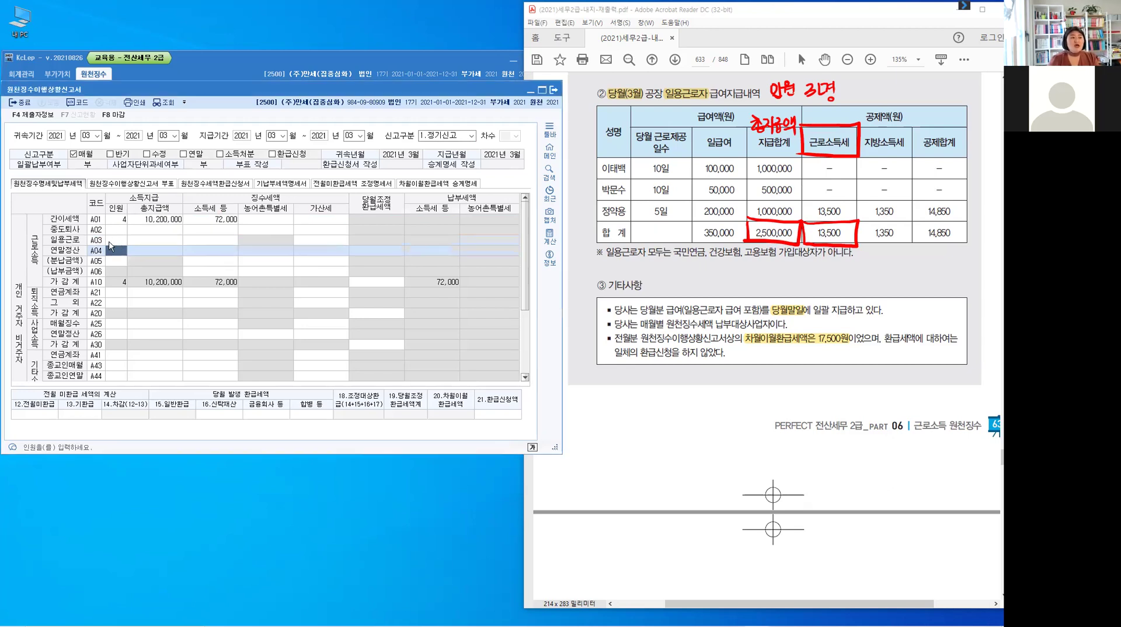
left_click(108, 241)
type("3")
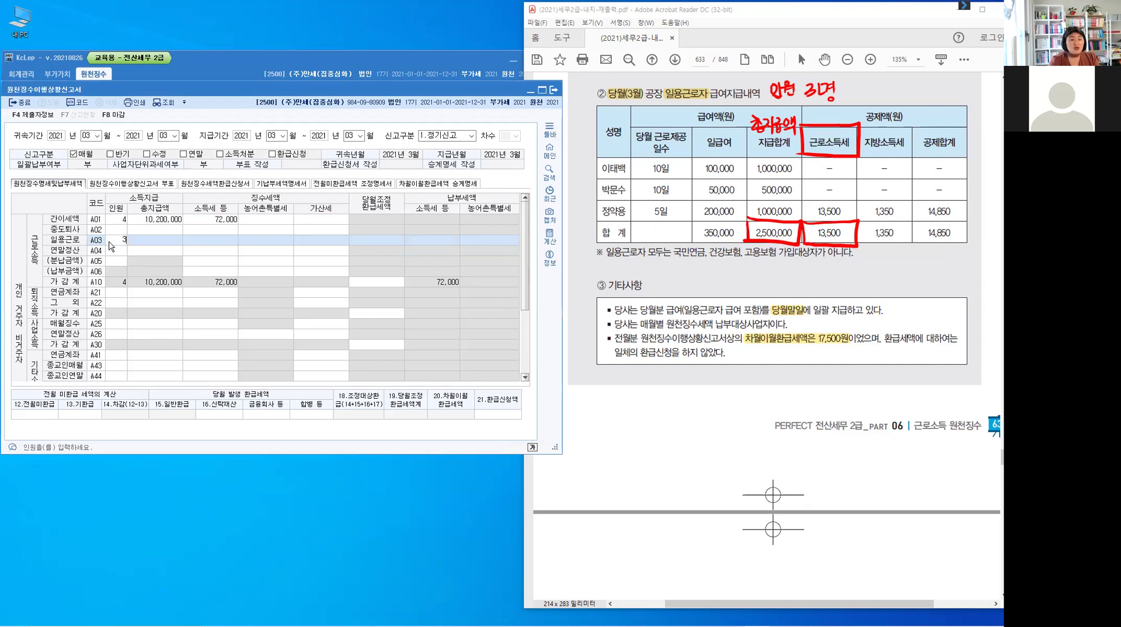
key("Return")
type("2")
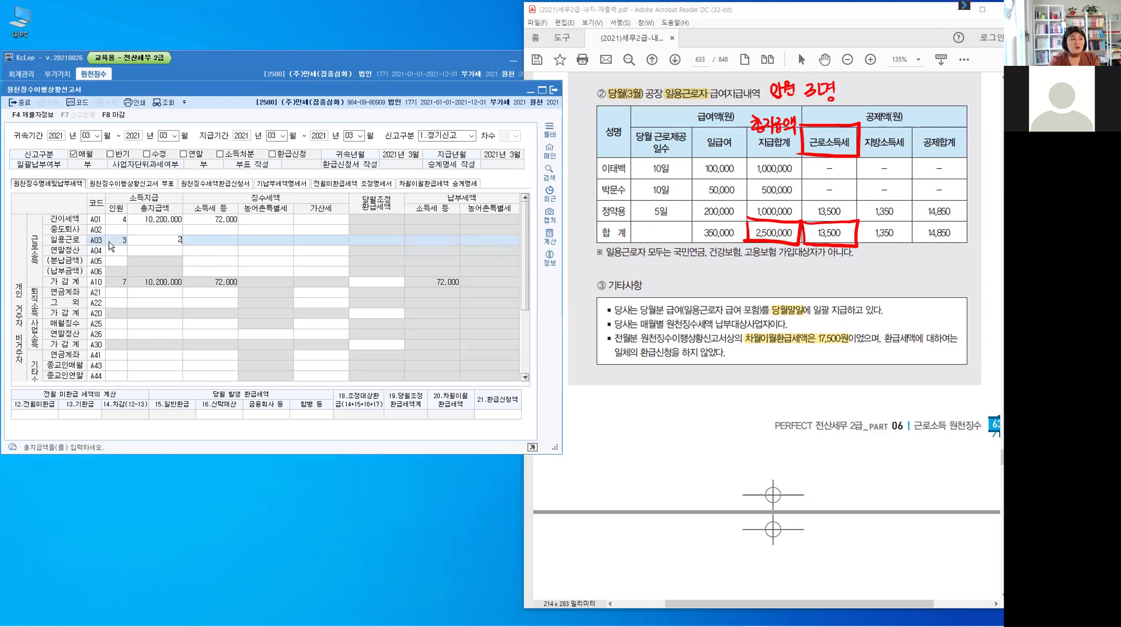
type(",500,000")
key("Return")
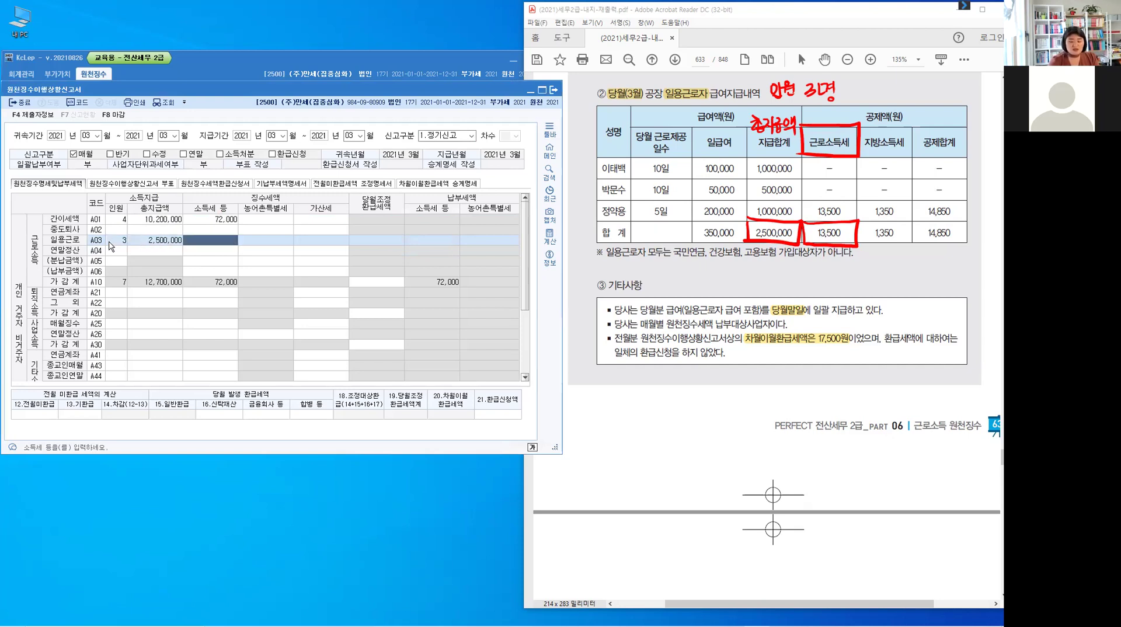
type("13,50")
type("0")
key("Return")
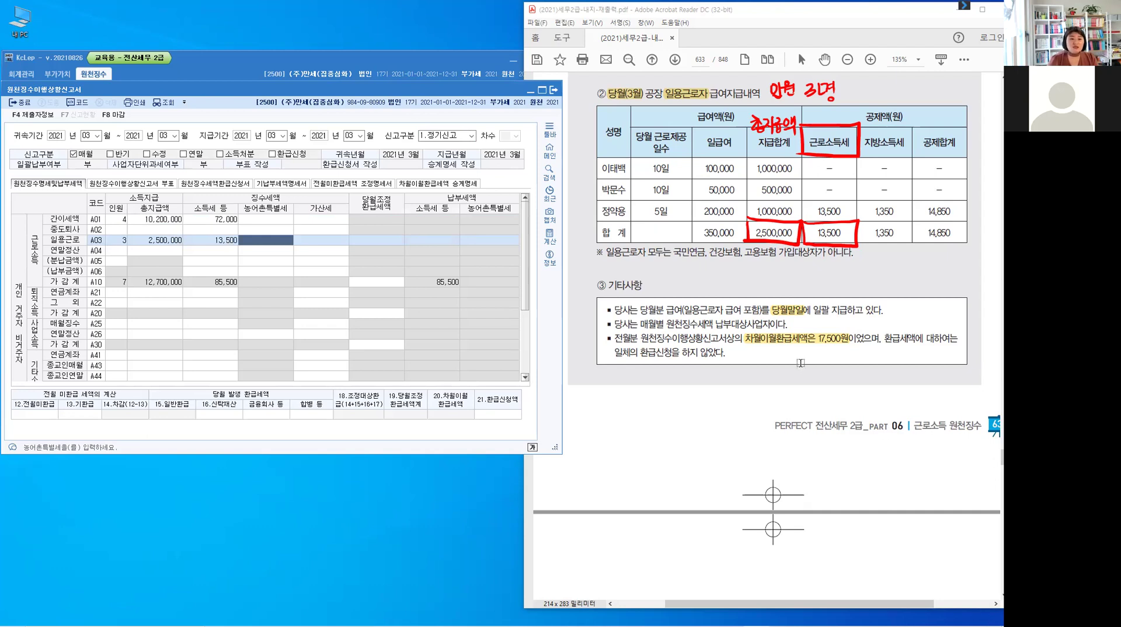
Step: Enter the previous month's carried-over refund of 17,500 as 12.전월미환급 in the refund section
left_click(785, 345)
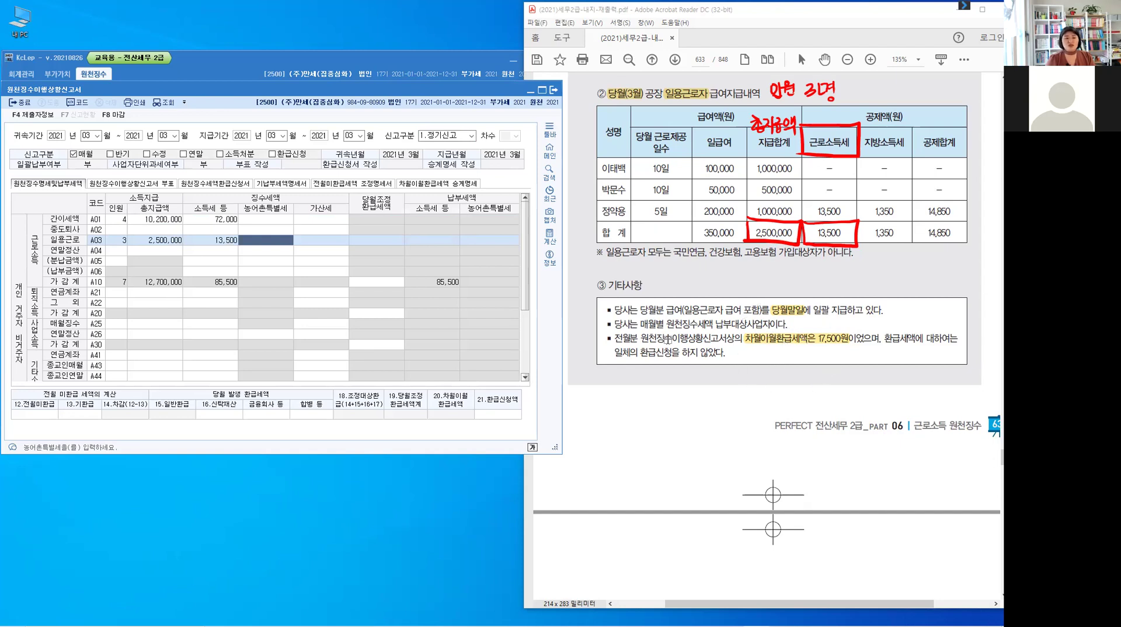
left_click(829, 343)
left_click(43, 415)
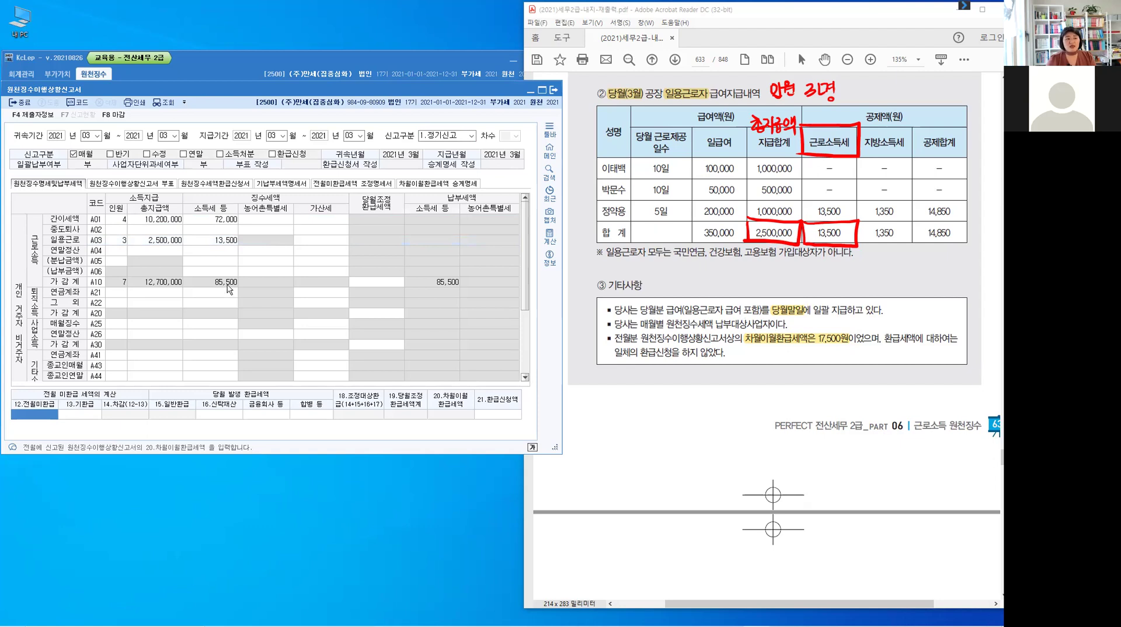
left_click(434, 289)
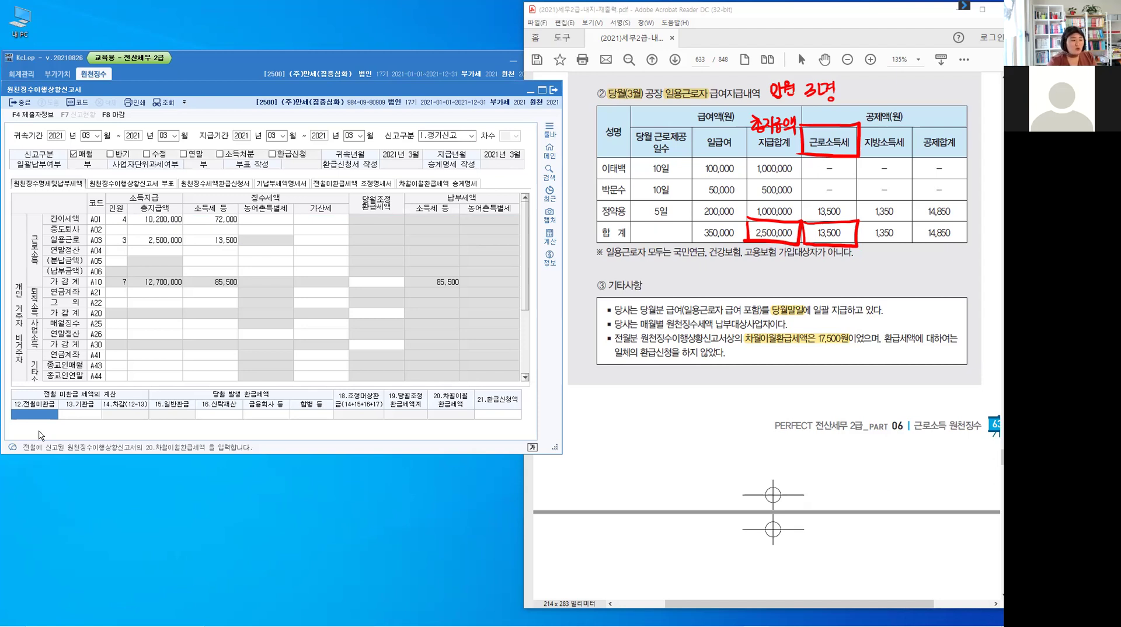
type("1")
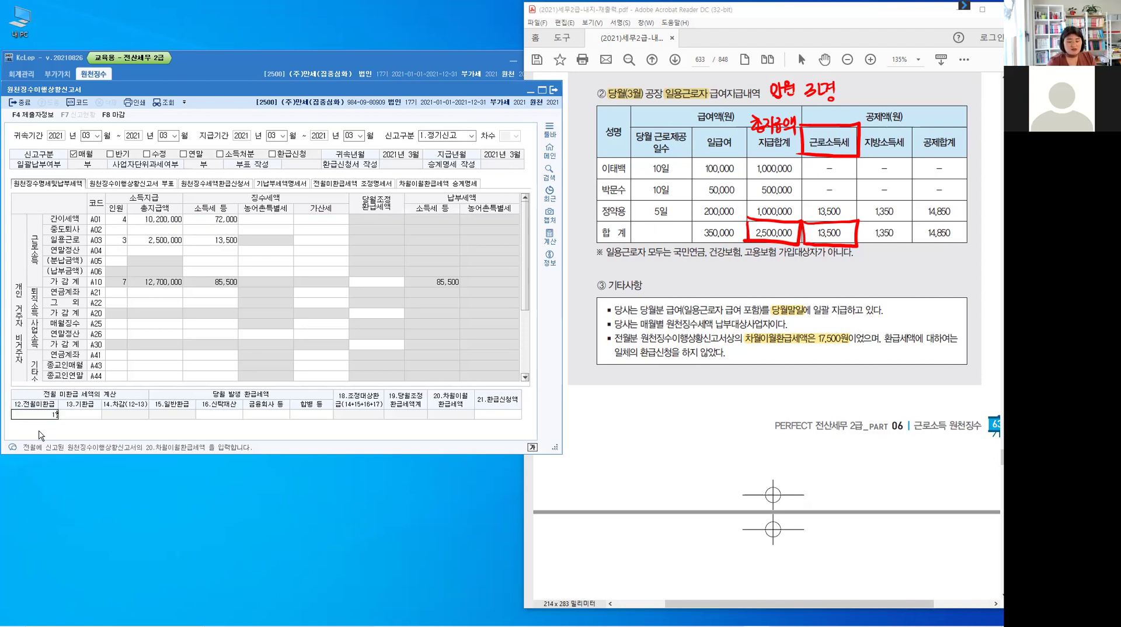
type("7,50")
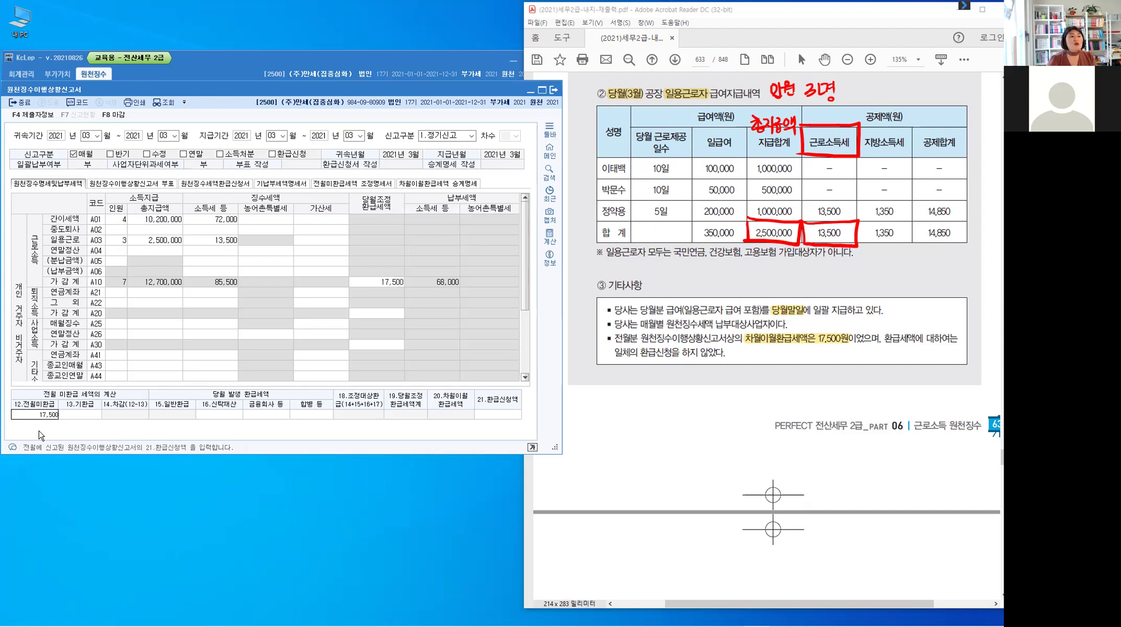
type("0")
key("Return")
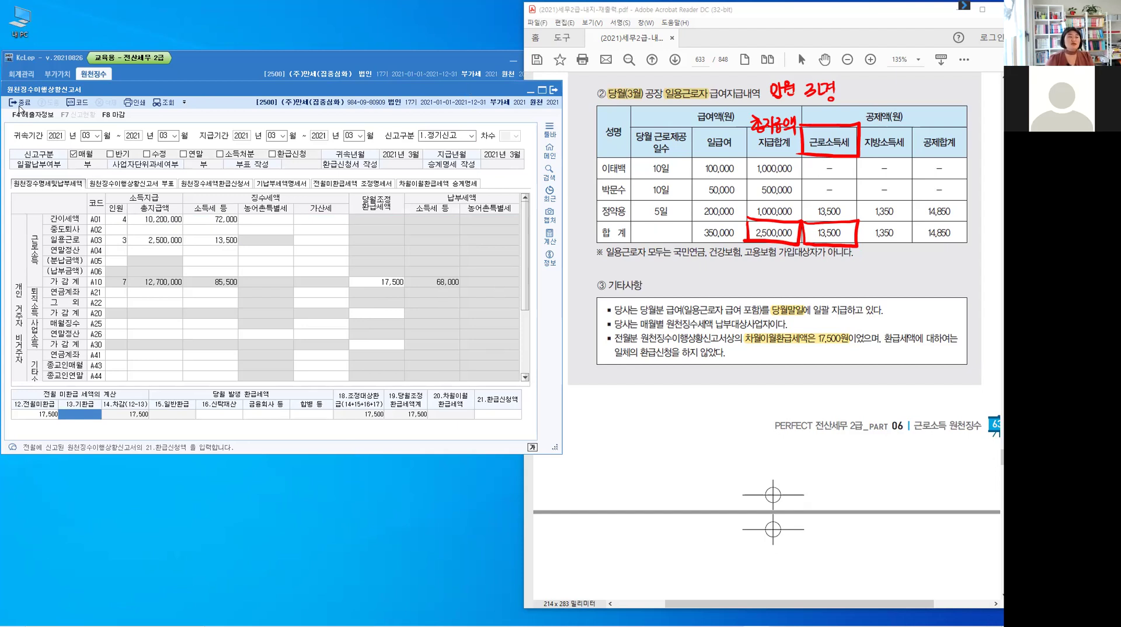
key("Return")
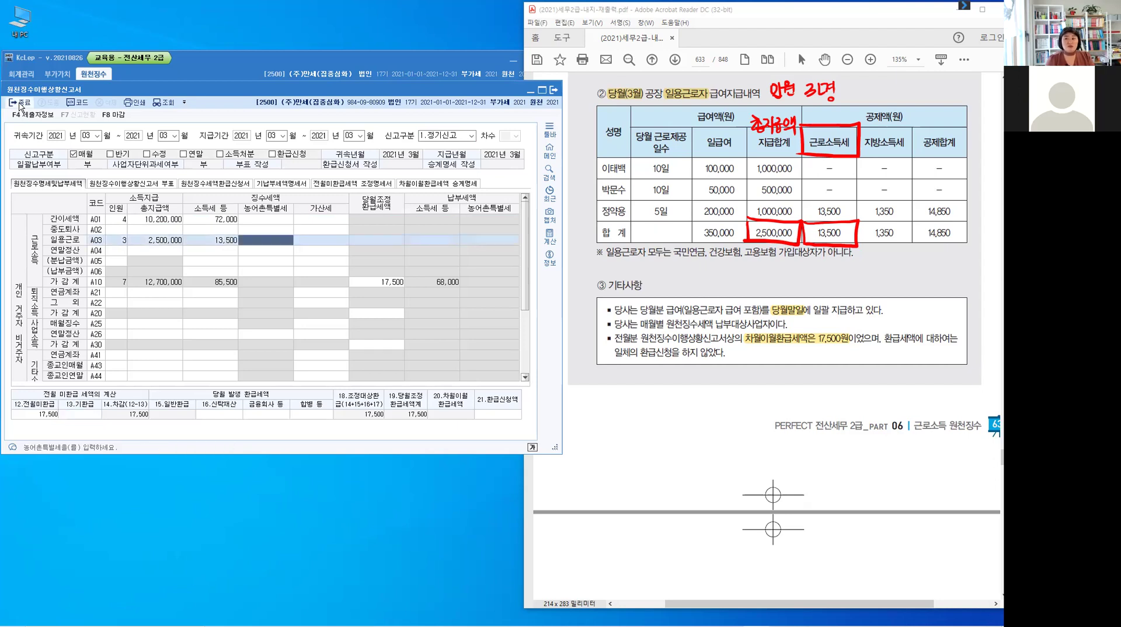
Step: Leave the March 원천징수이행상황신고서, saving its data, and close the form
left_click(20, 103)
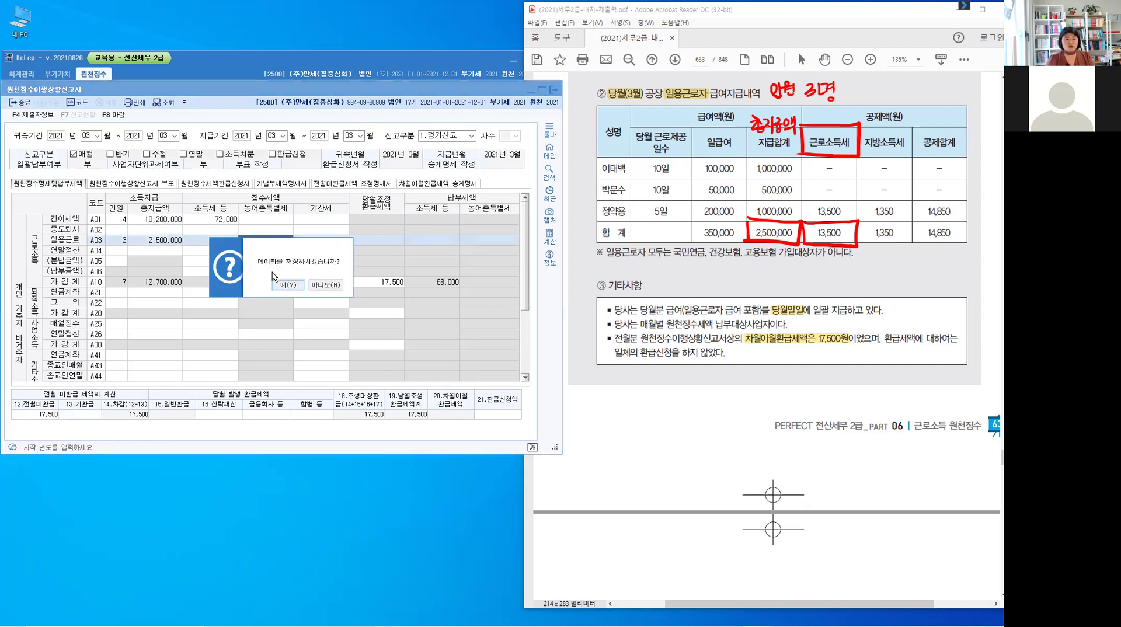
left_click(281, 292)
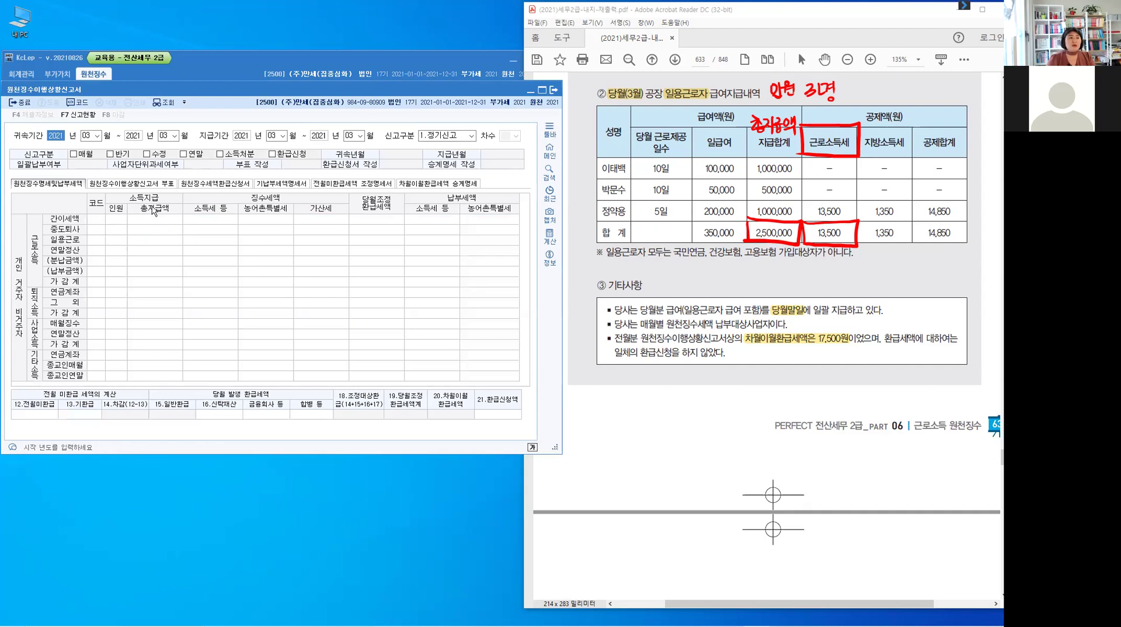
left_click(153, 207)
left_click(24, 103)
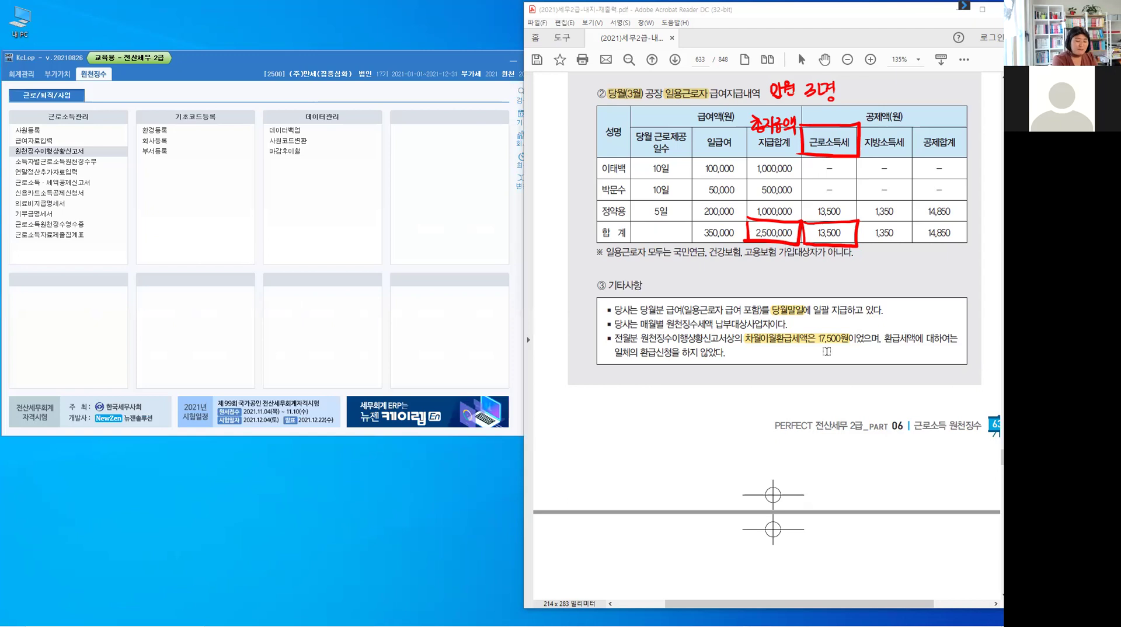
Step: Clear the red handwriting and bring exercise [2] with the (주)온누리 May 2021 payroll table into view
key("Escape")
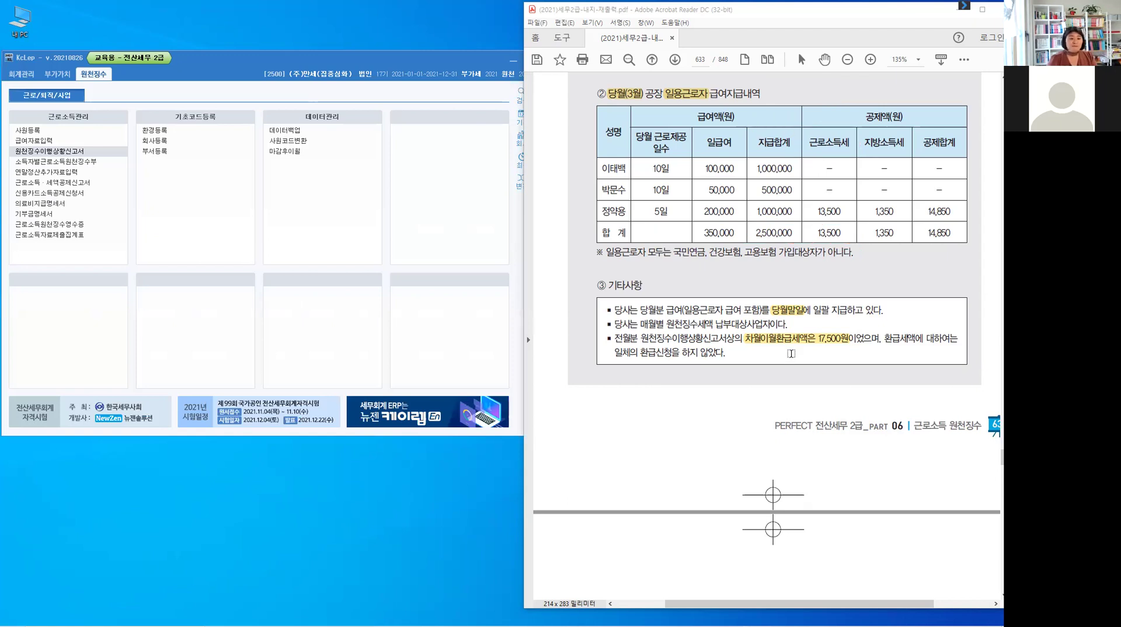
scroll(791, 354, "down", 5)
scroll(791, 354, "down", 2)
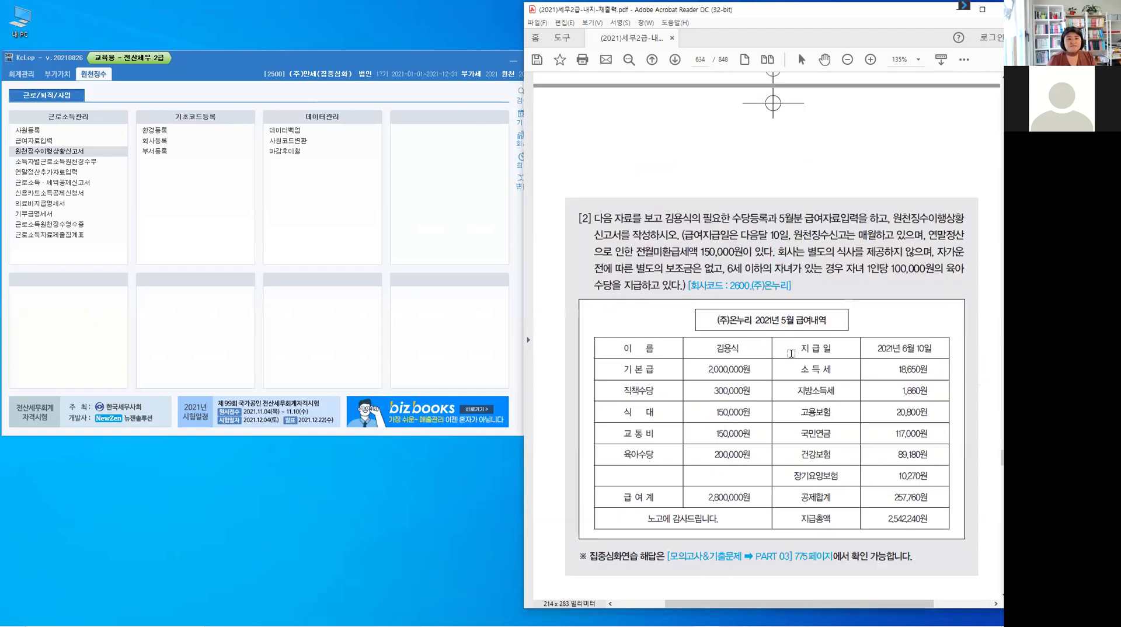
scroll(791, 353, "down", 2)
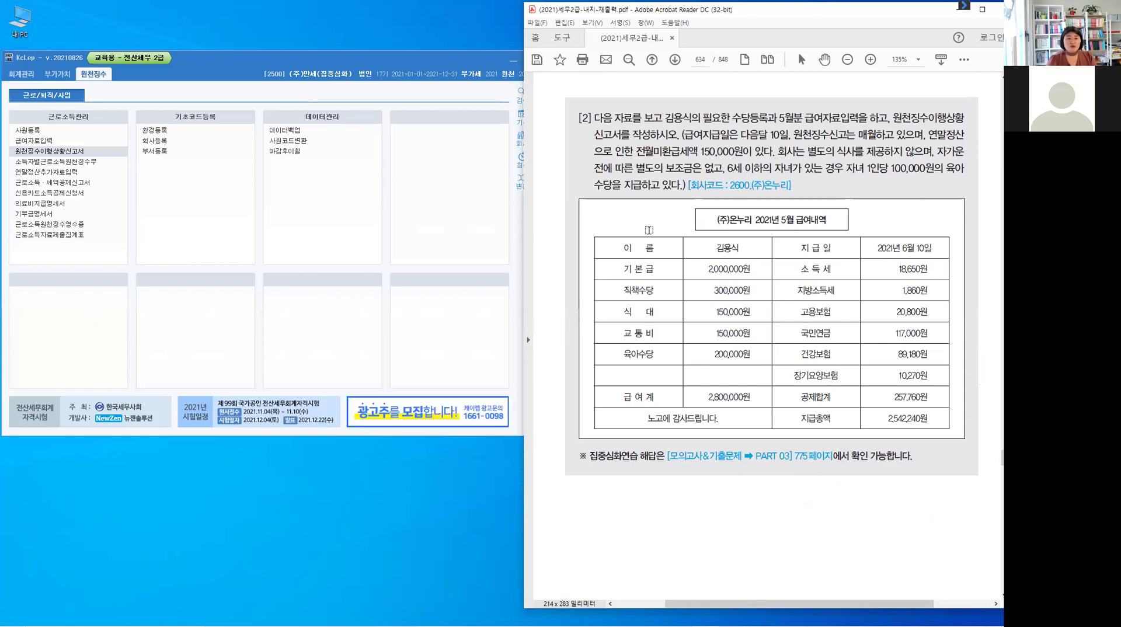
Step: Switch the working company in KcLep to code 2600, (주)온누리
left_click(523, 142)
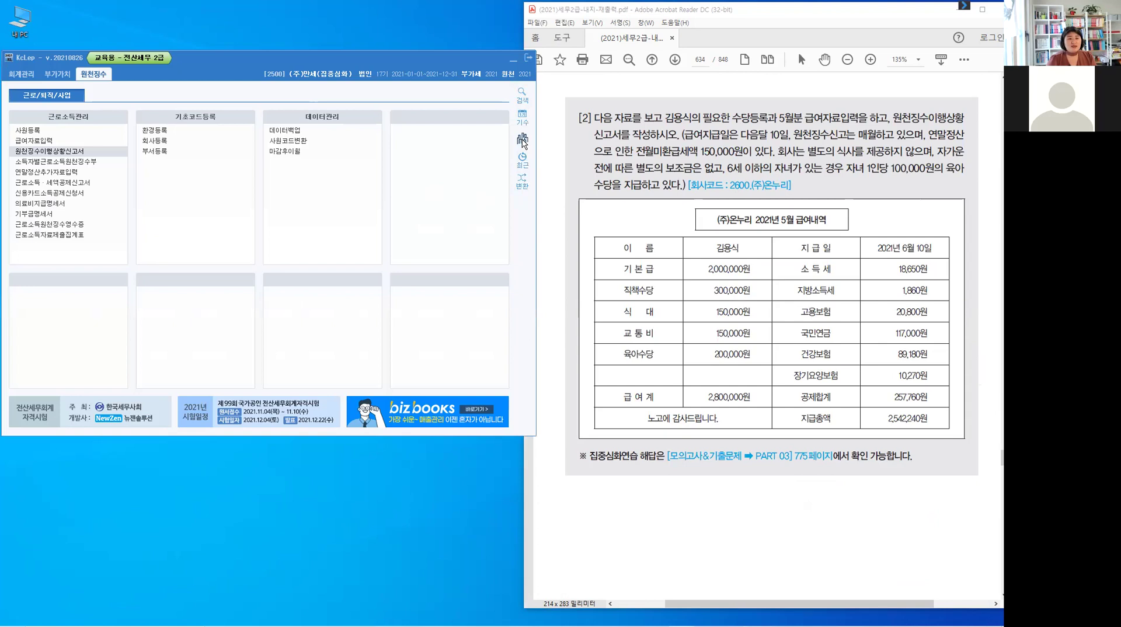
left_click(522, 142)
type("2")
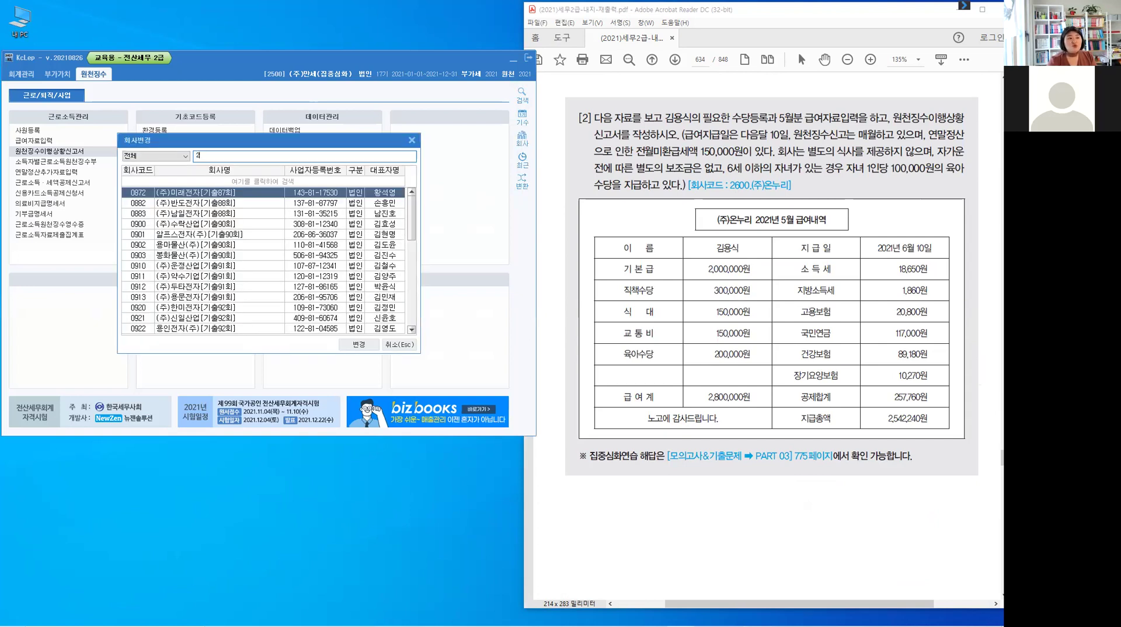
type("600")
key("Return")
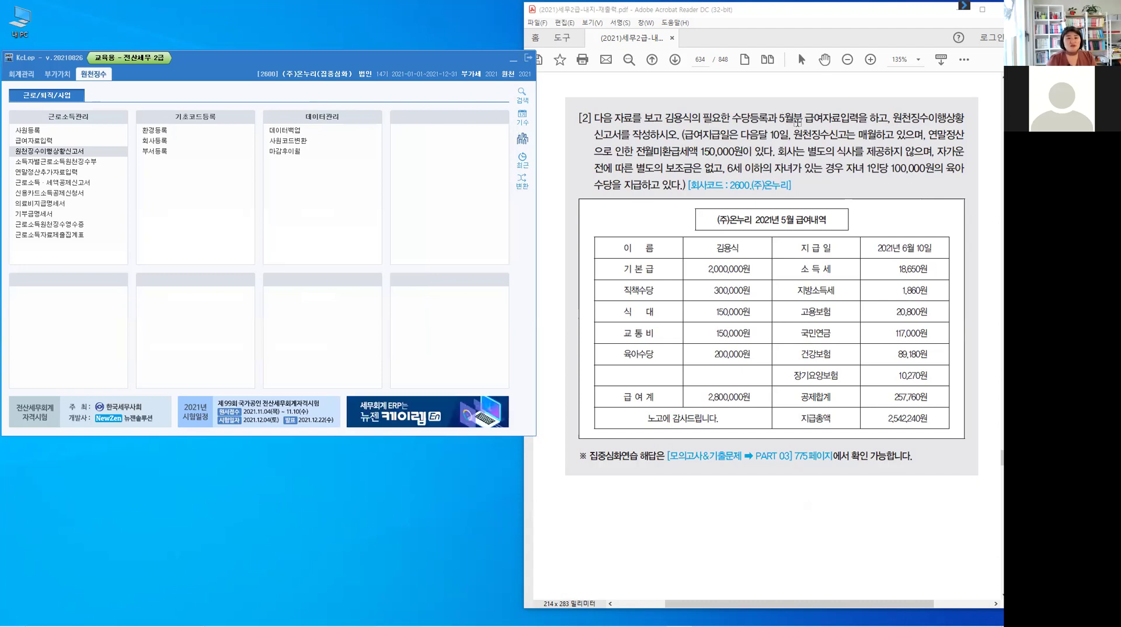
Step: Highlight the required tasks in exercise [2]: 수당등록, 5월분 급여자료입력 and 원천징수이행상황신고서
left_click_drag(779, 117, 838, 123)
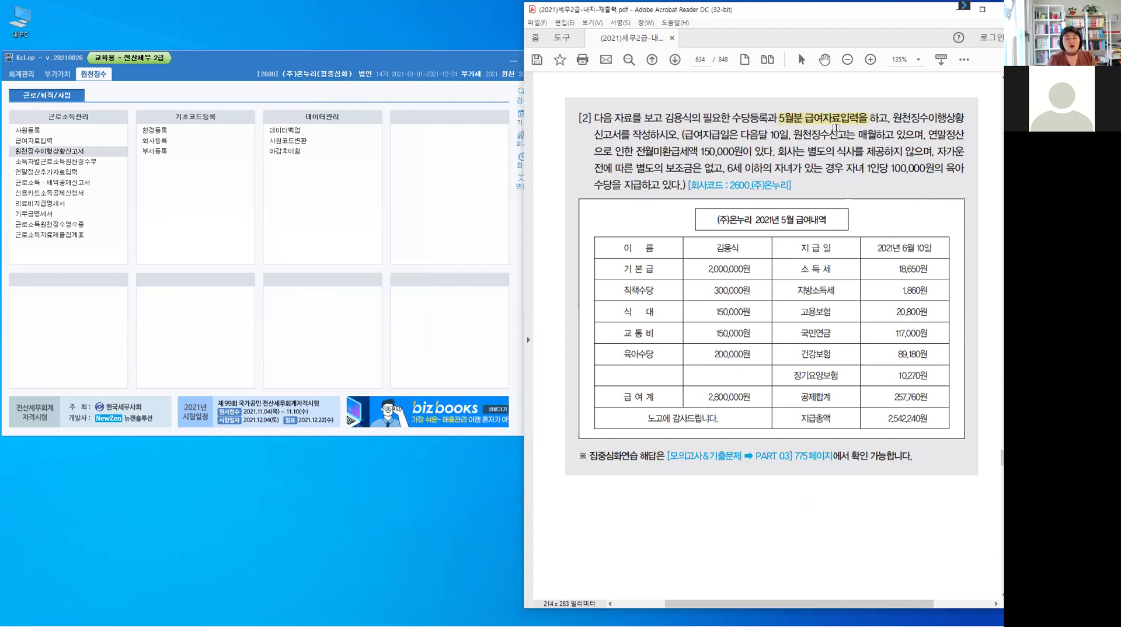
left_click_drag(734, 115, 763, 117)
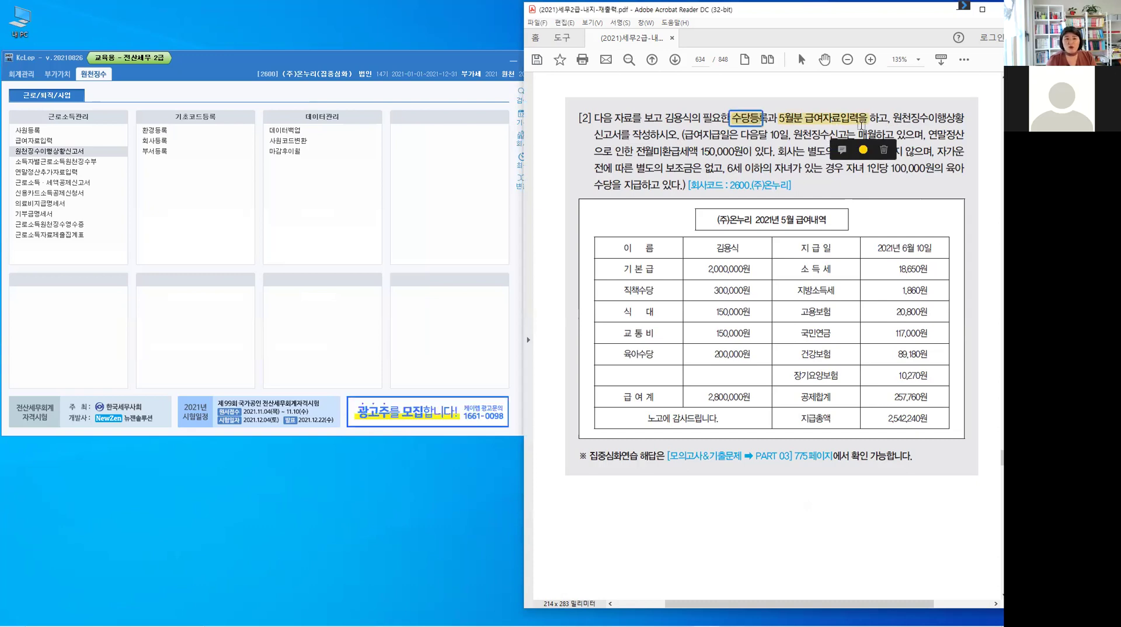
left_click(882, 117)
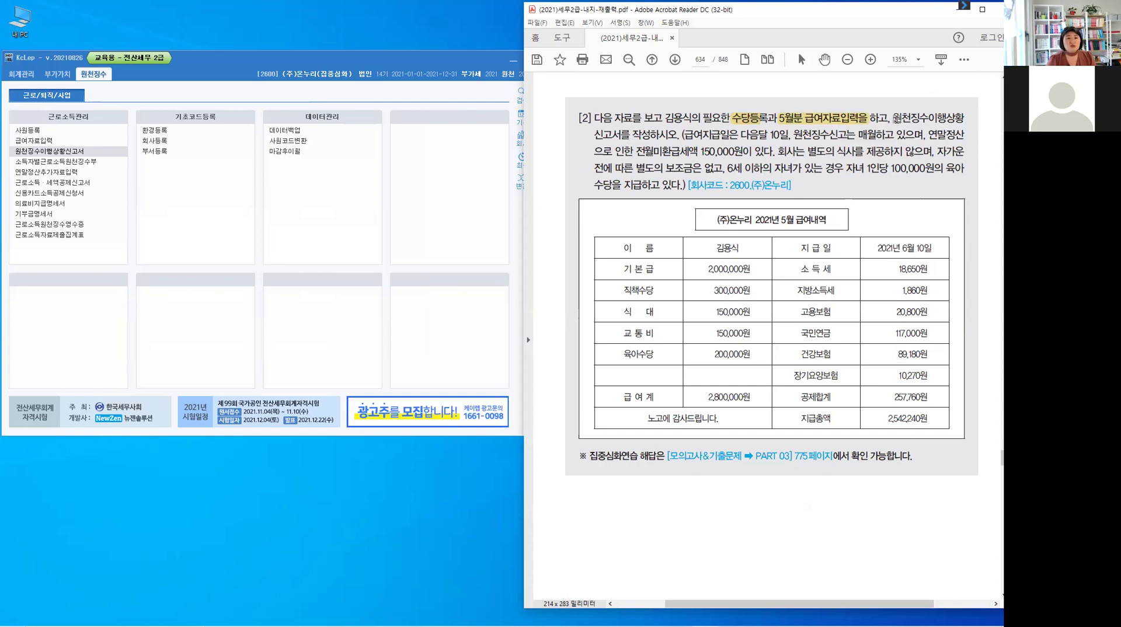
left_click_drag(966, 119, 891, 118)
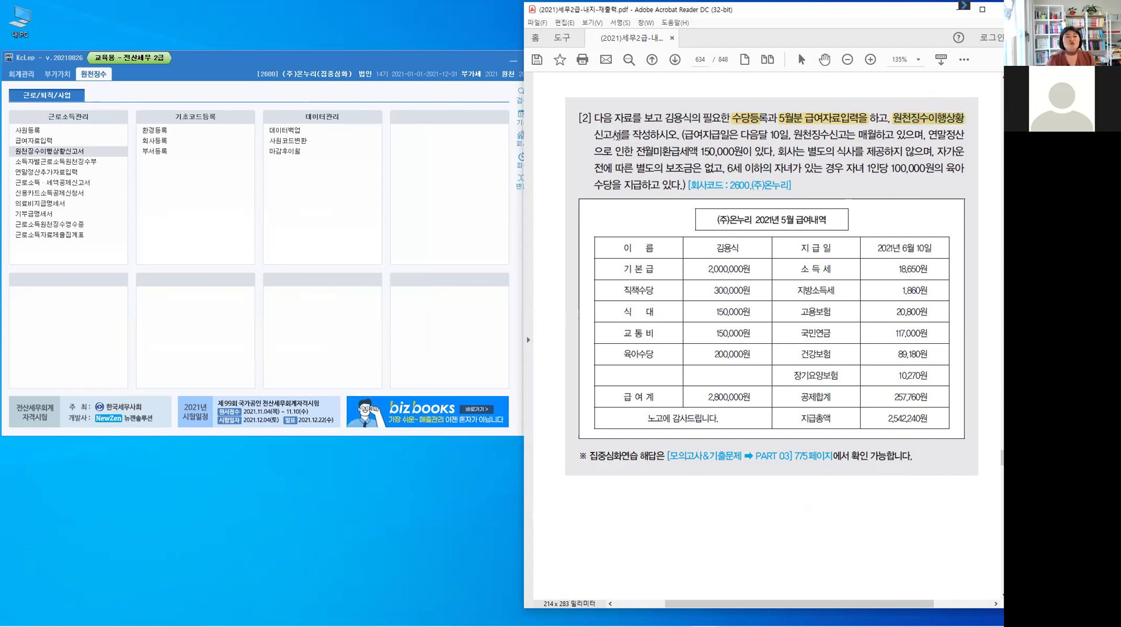
left_click_drag(593, 134, 622, 137)
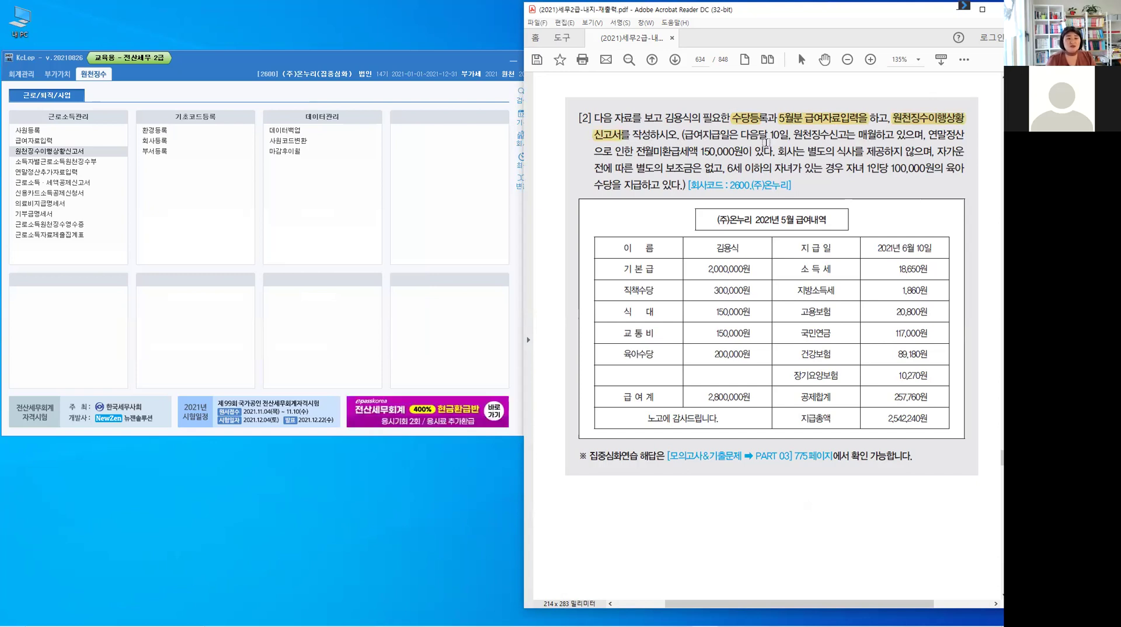
Step: Highlight the filing conditions 다음달 10일, 매월 and 전월미환급세액 150,000원 in exercise [2]
left_click_drag(738, 135, 788, 136)
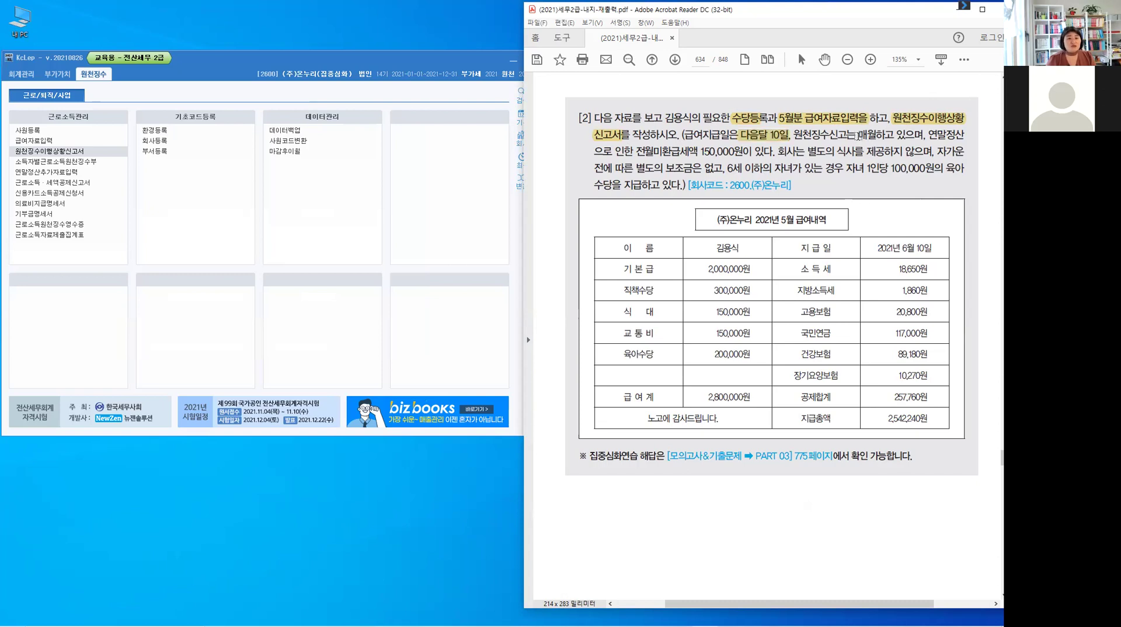
left_click_drag(857, 135, 877, 136)
left_click_drag(635, 151, 661, 152)
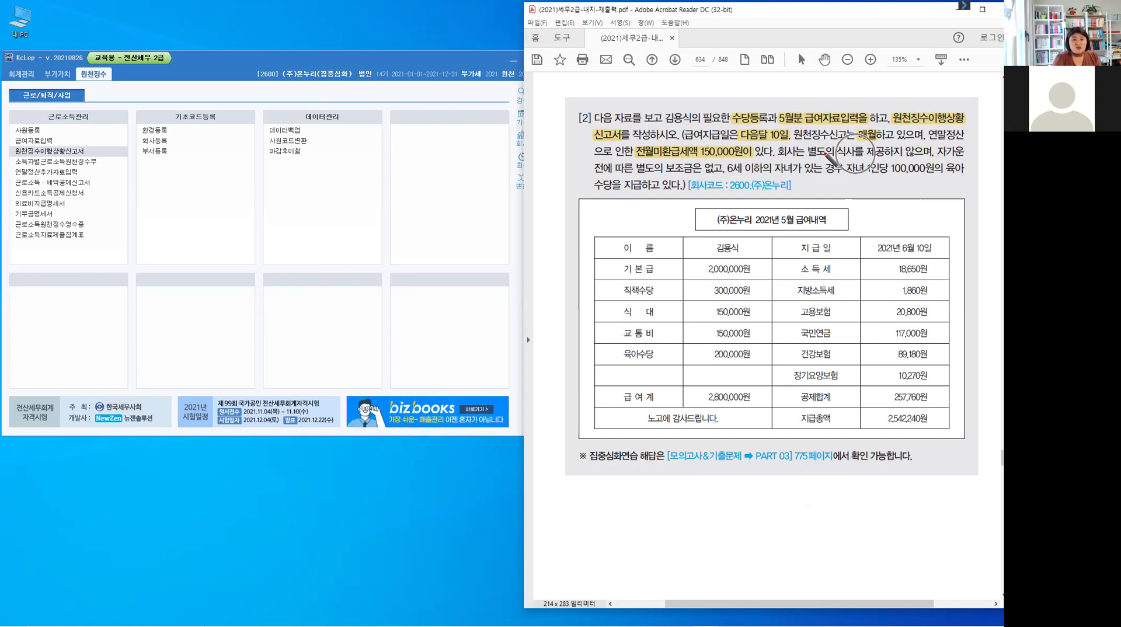
Step: Bracket the clauses on meals and self-driving subsidies in red, labelling 식대 as 비과세 and 교통비 as 과세 in the payroll table
left_click_drag(930, 145, 931, 157)
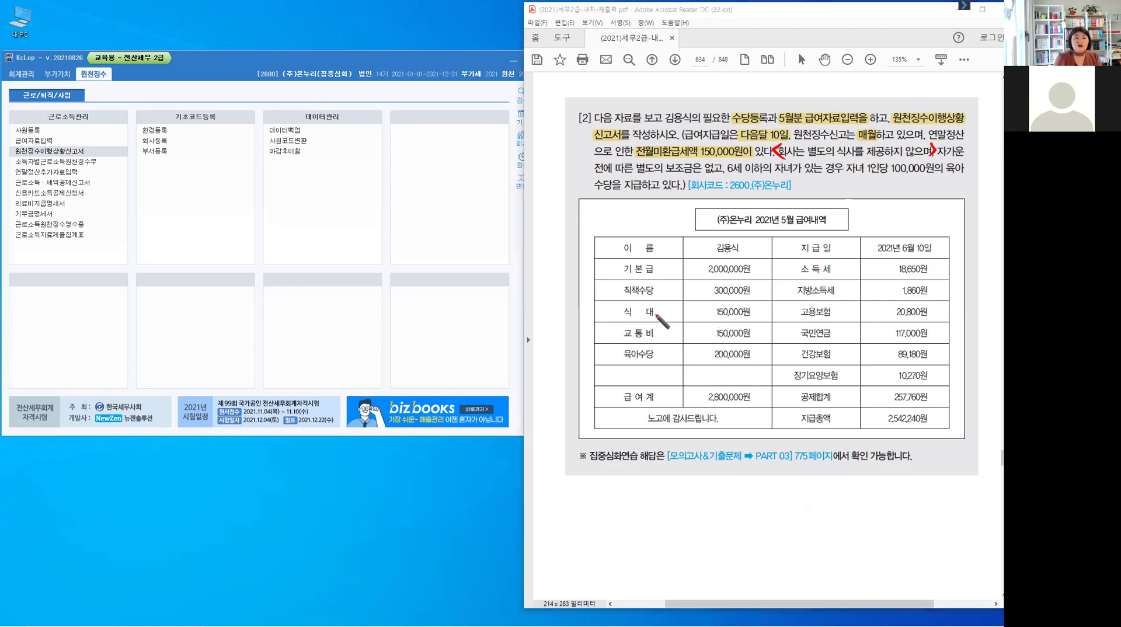
mouse_move(659, 305)
left_mouse_down()
mouse_move(666, 319)
mouse_move(691, 318)
left_mouse_up()
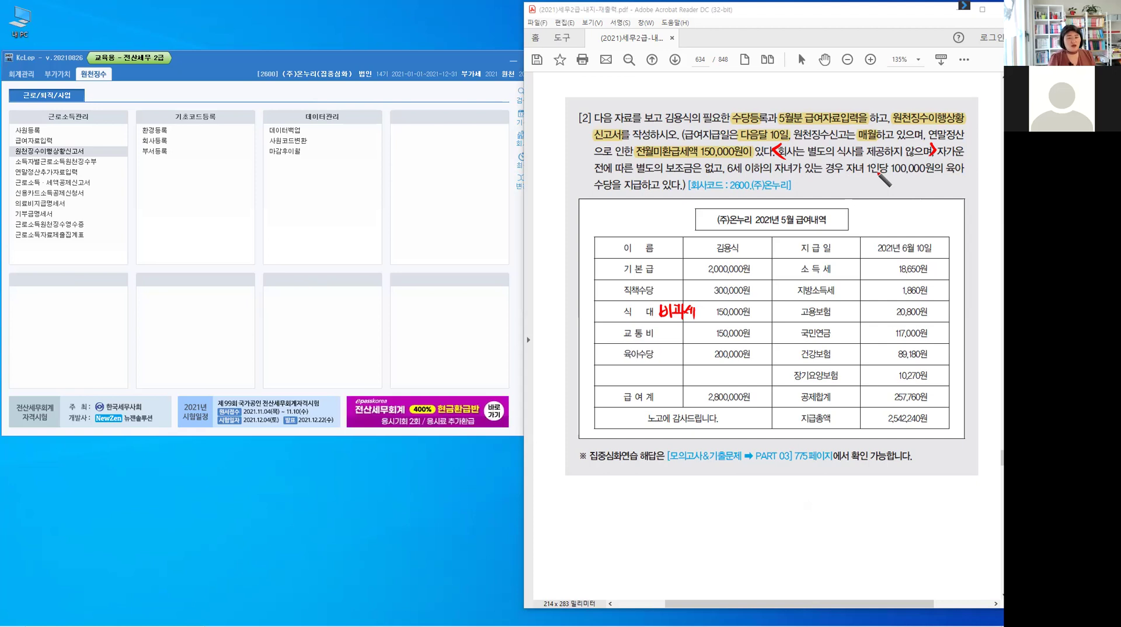
left_click_drag(949, 144, 947, 158)
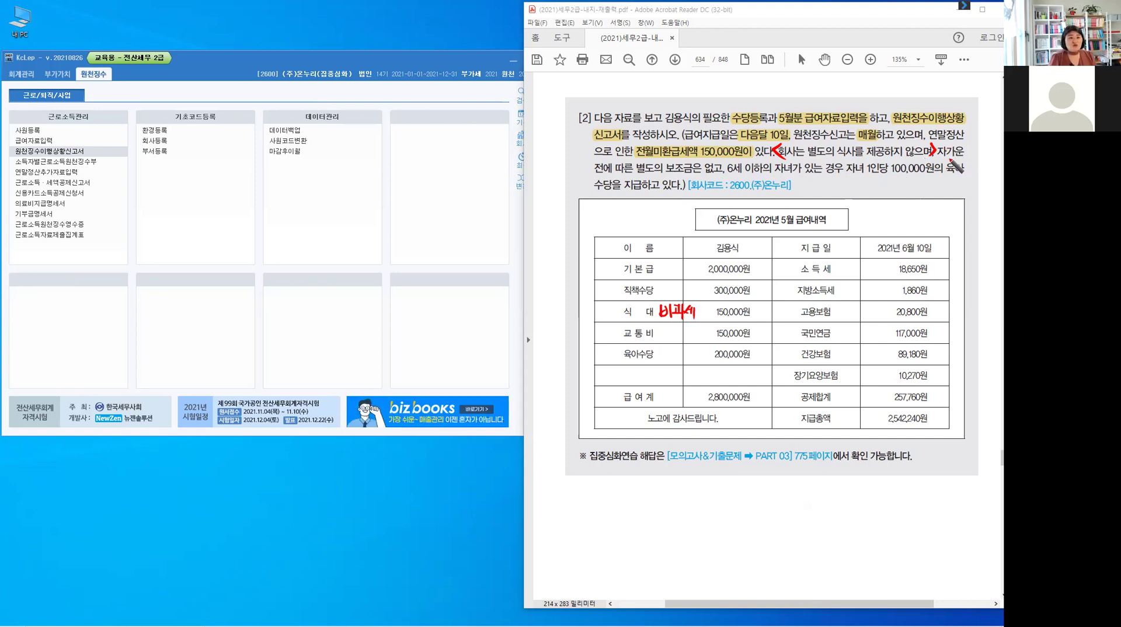
left_click_drag(721, 161, 717, 177)
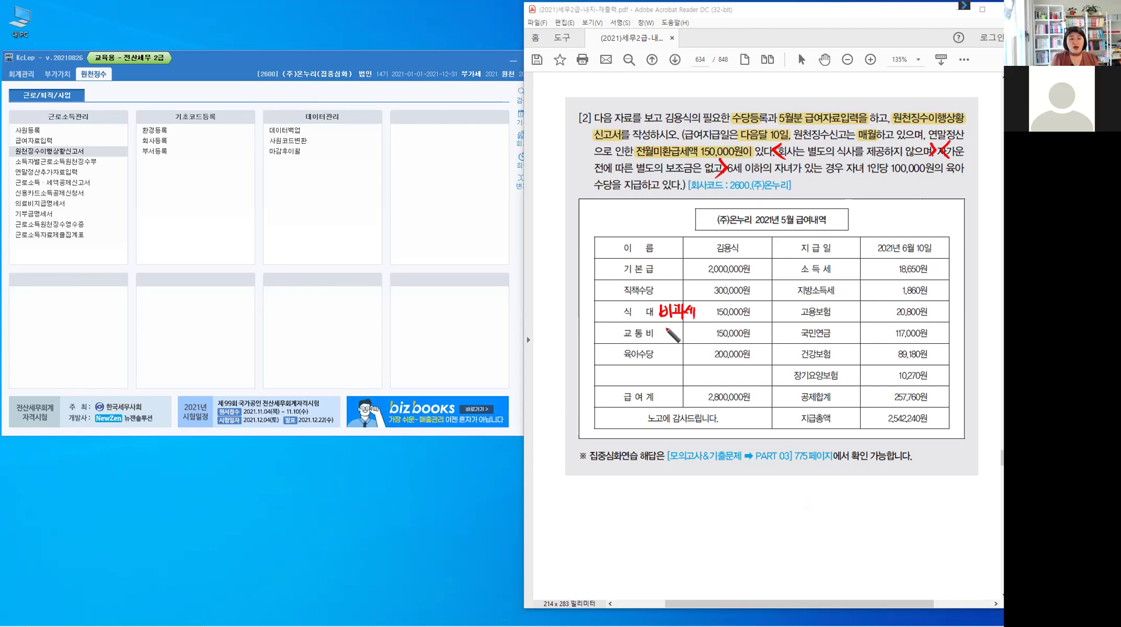
left_click_drag(663, 326, 675, 326)
left_click_drag(666, 328, 679, 341)
left_click_drag(682, 336, 690, 342)
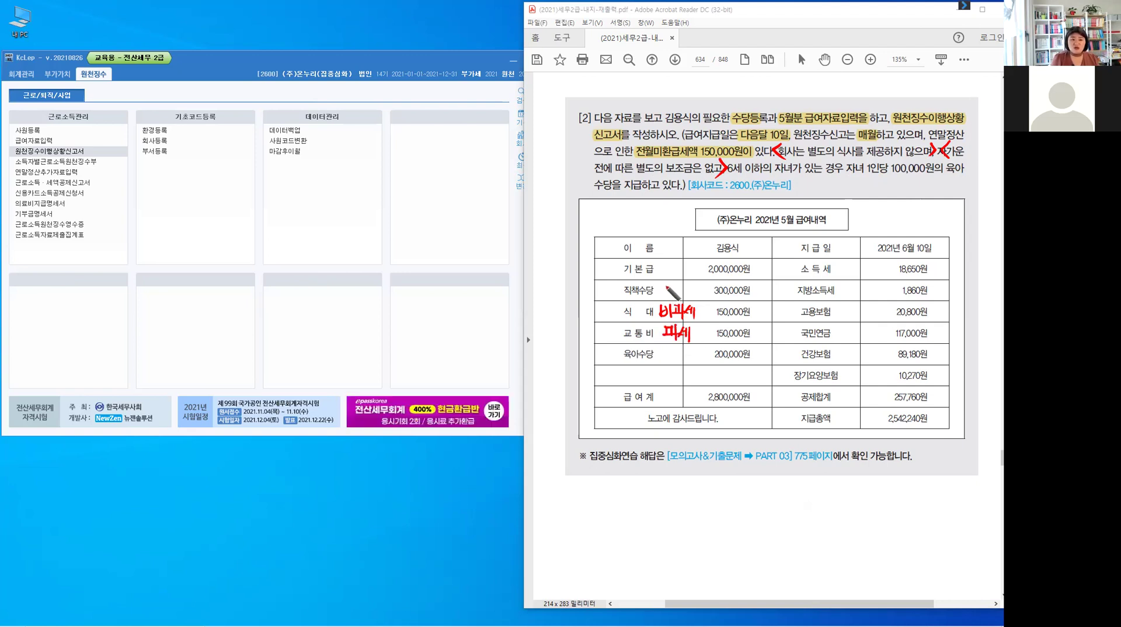
Step: Handwrite 과세 in red beside 직책수당 in the payroll table
left_click_drag(659, 285, 669, 292)
left_click_drag(670, 283, 675, 289)
left_click_drag(677, 285, 680, 293)
left_click_drag(681, 285, 684, 290)
left_click_drag(684, 284, 684, 295)
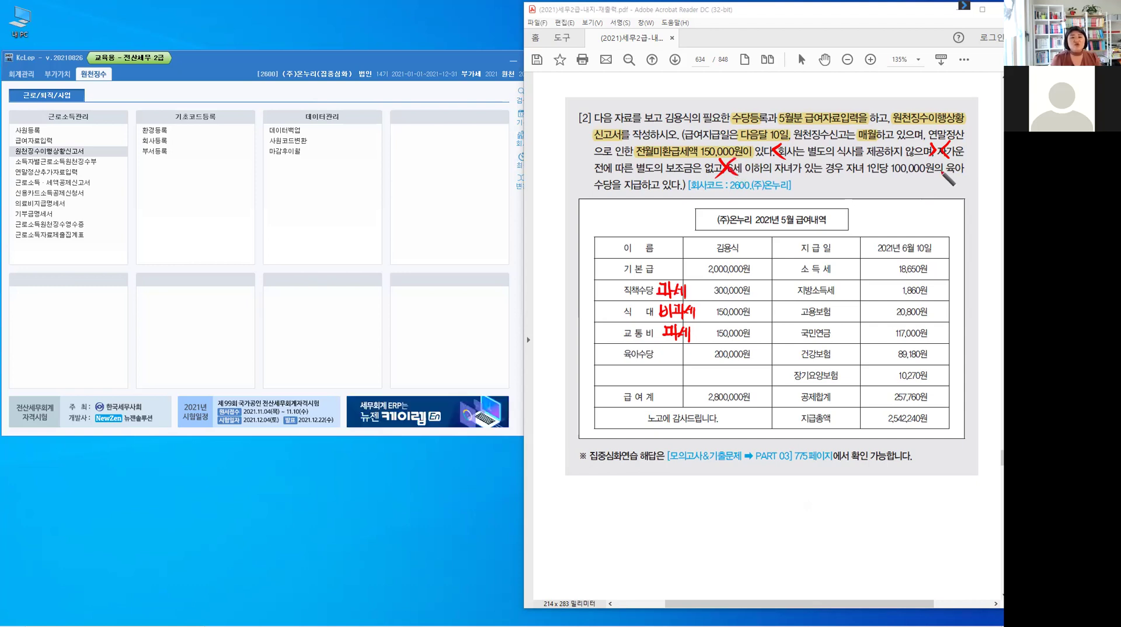
Step: Mark the childcare-allowance clause in red and handwrite 비과세 beside 육아수당 in the payroll table
left_click_drag(933, 162, 934, 175)
left_click(661, 347)
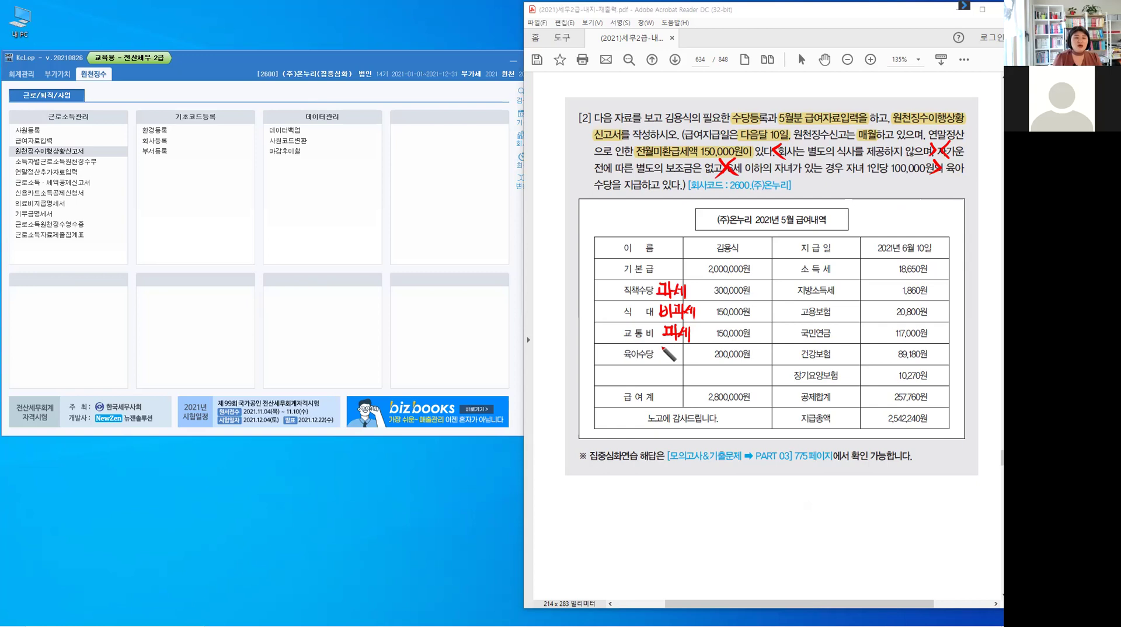
mouse_move(661, 345)
left_mouse_down()
mouse_move(671, 359)
mouse_move(696, 359)
left_mouse_up()
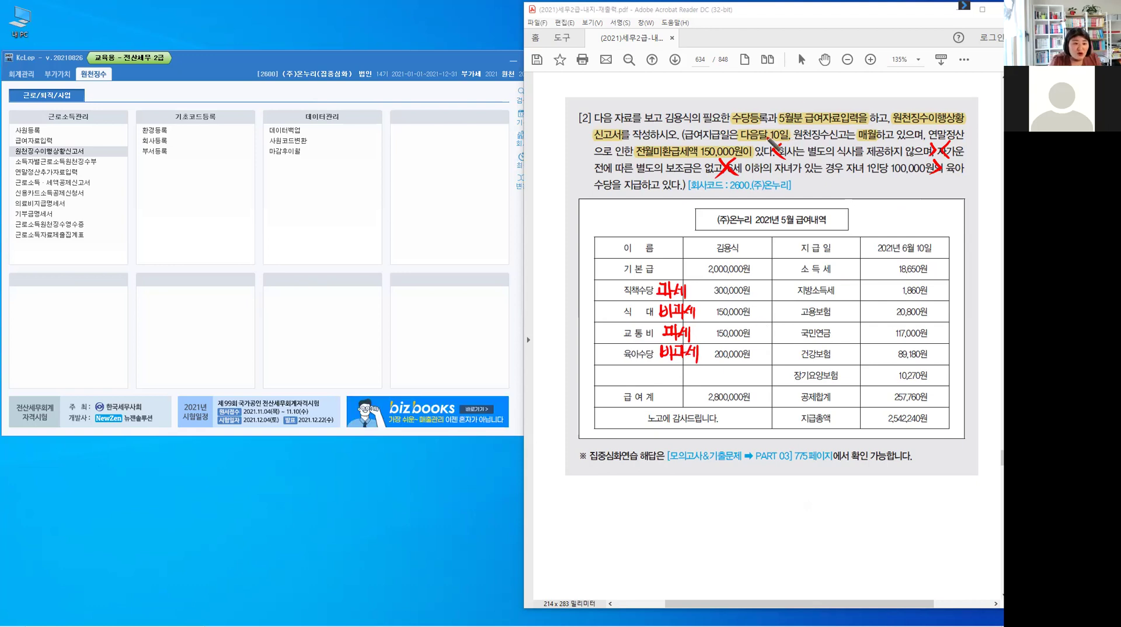
Step: Circle 5월분 as 귀속월, label the June payment date 지급월, and handwrite 귀속≠지급 in red above exercise [2]
mouse_move(723, 126)
left_mouse_down()
mouse_move(795, 125)
mouse_move(803, 115)
mouse_move(791, 88)
mouse_move(814, 96)
left_mouse_up()
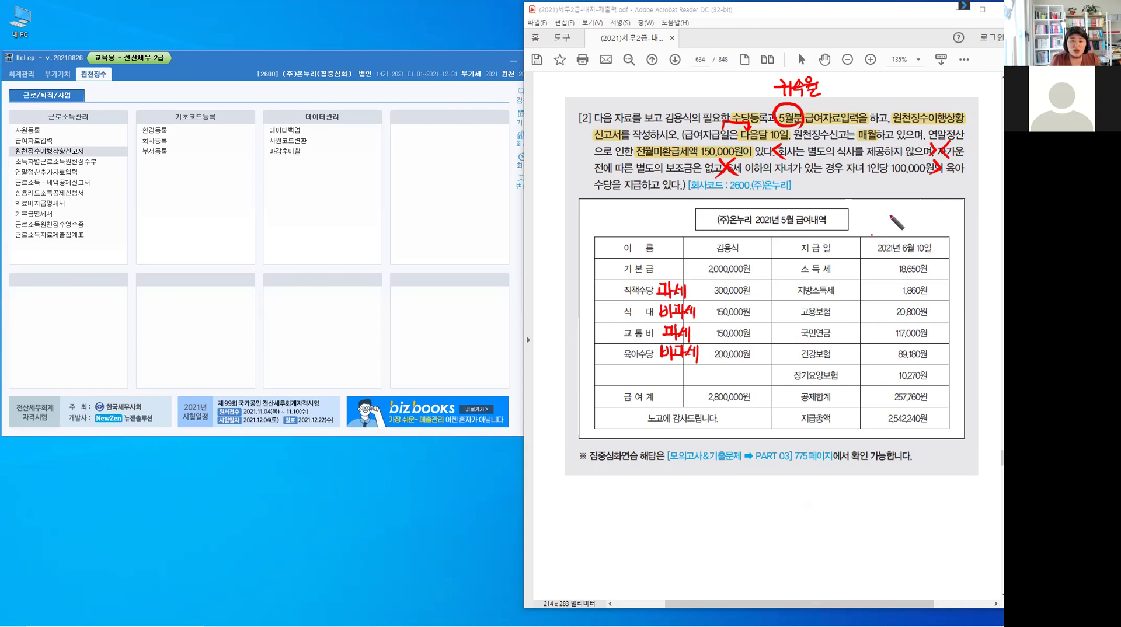
left_click_drag(879, 220, 872, 235)
left_click_drag(888, 214, 928, 235)
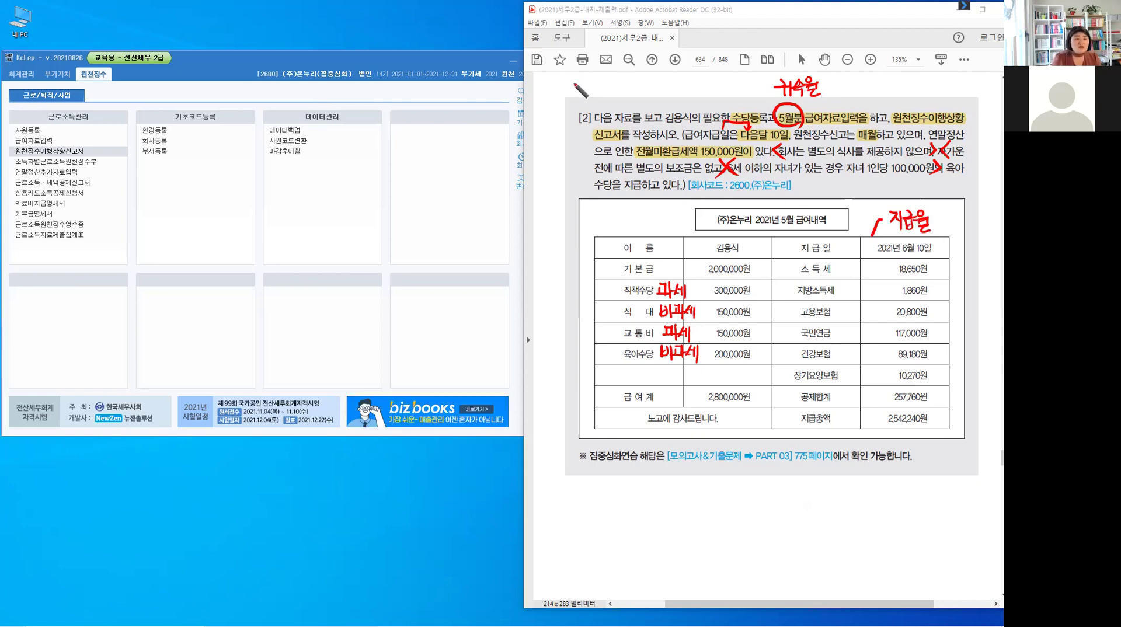
mouse_move(566, 80)
left_mouse_down()
mouse_move(576, 93)
mouse_move(635, 86)
mouse_move(639, 95)
mouse_move(604, 93)
left_mouse_up()
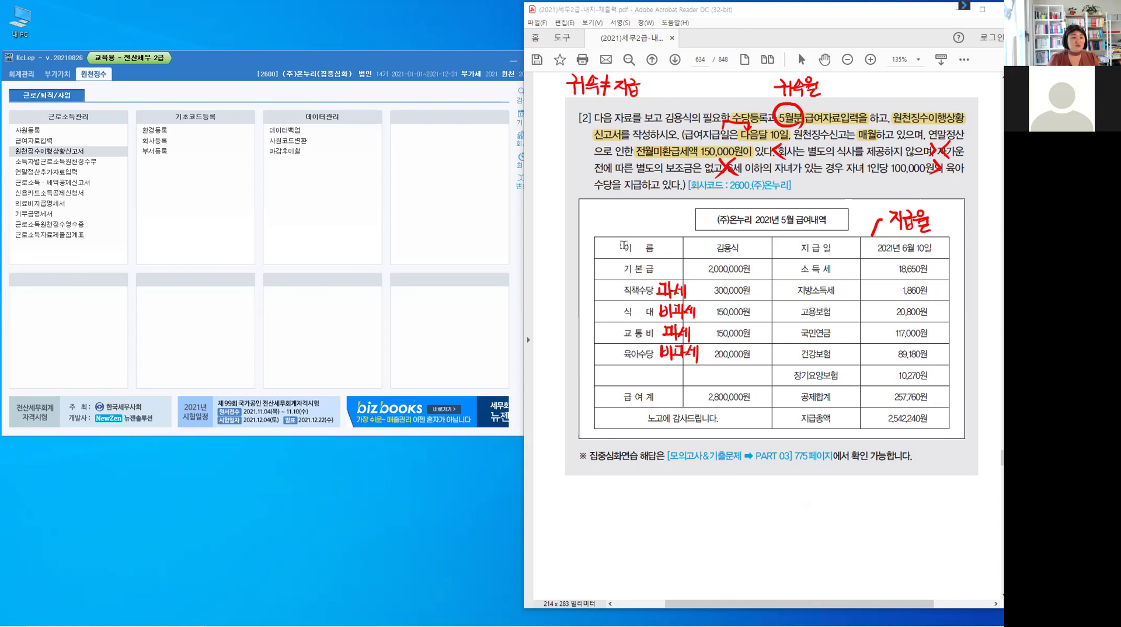
Step: Switch to KcLep and open 급여자료입력 with its 수당공제등록 window
left_click(40, 145)
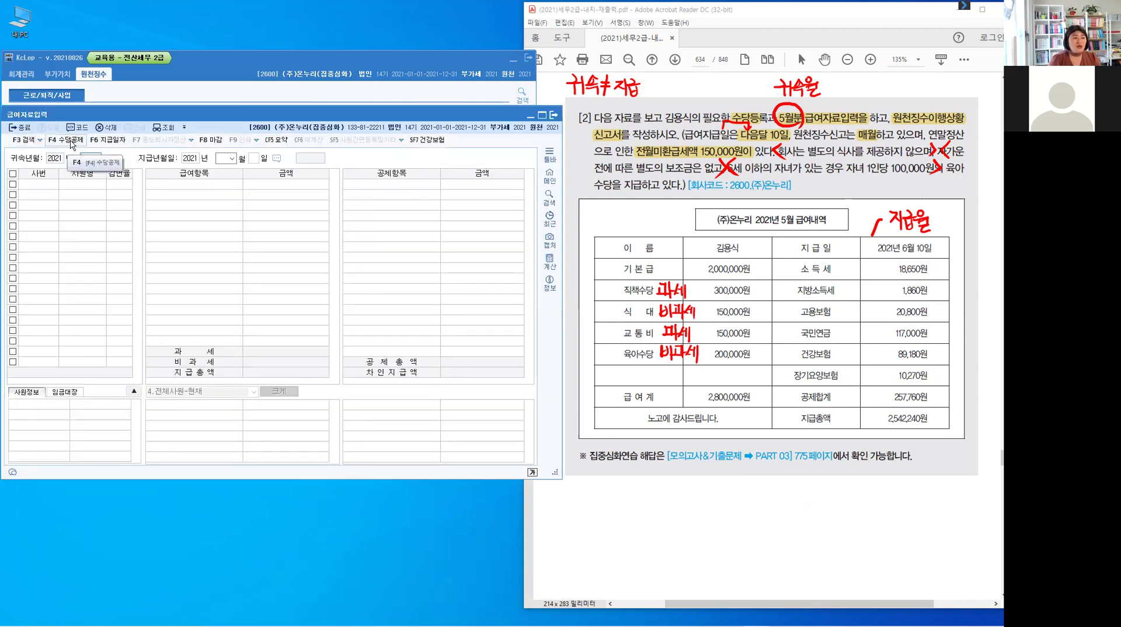
left_click(73, 140)
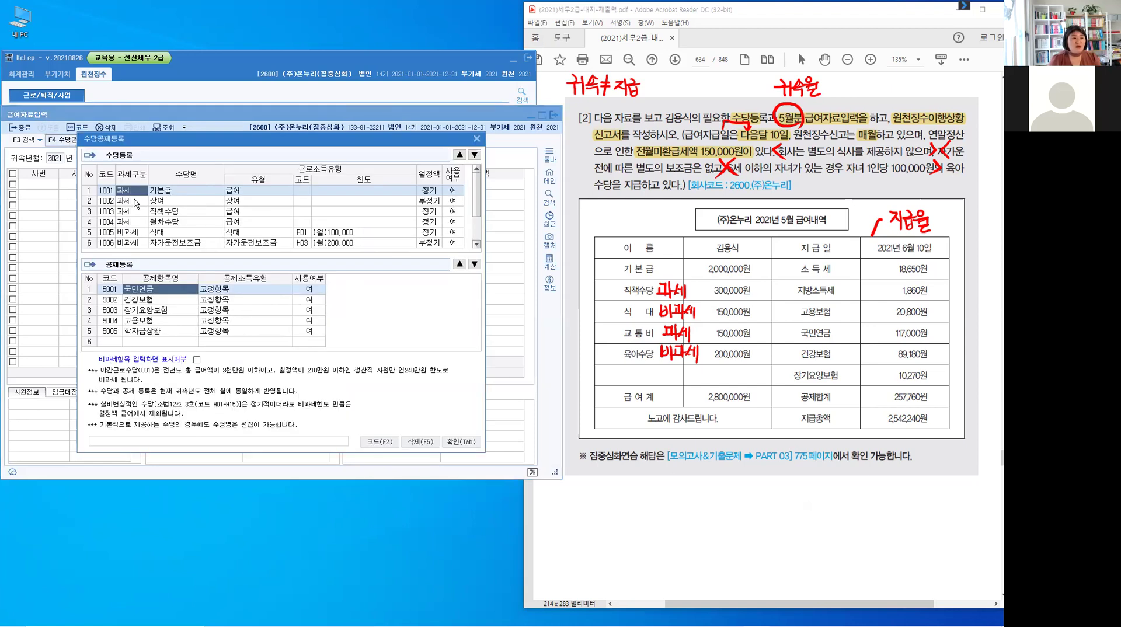
Step: Try to set the 상여 allowance's 사용여부 to 부
left_click(439, 204)
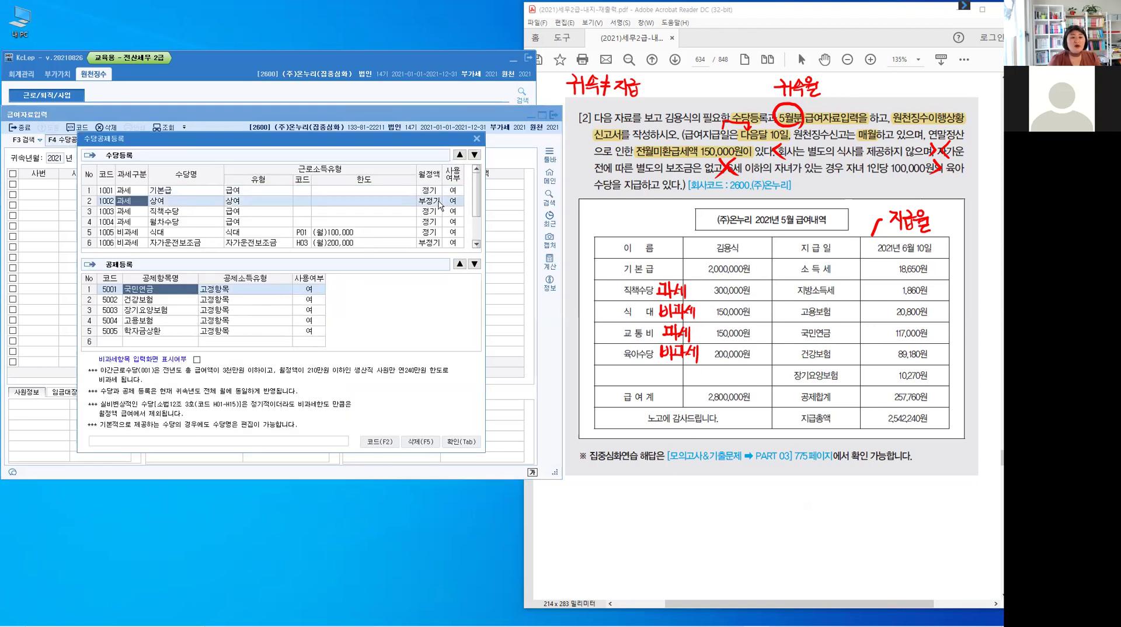
left_click(438, 202)
type("0")
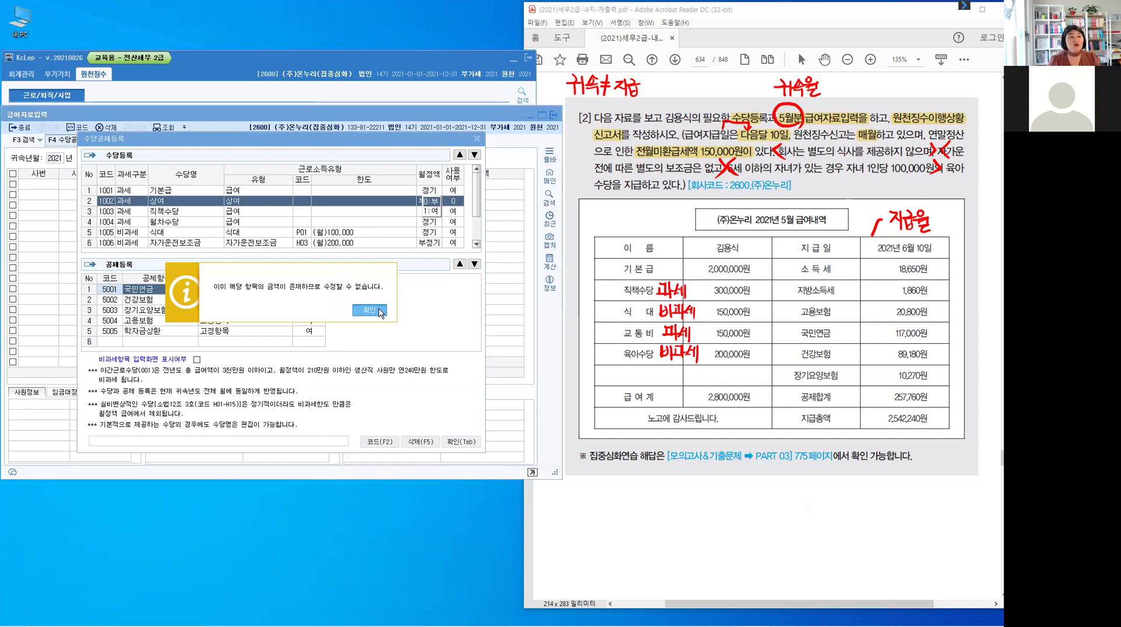
key("Return")
Step: Set 사용여부 to 부 for the 월차수당, 자가운전보조금 and 야간근로수당 allowances
left_click(136, 213)
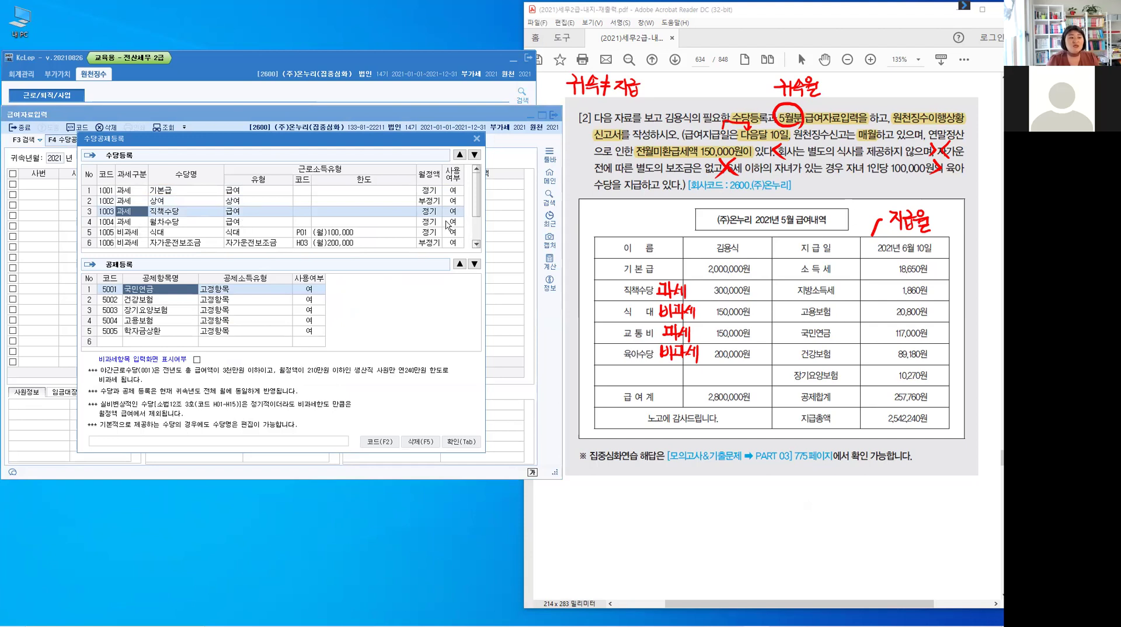
key("Down")
key("Return")
key("Return")
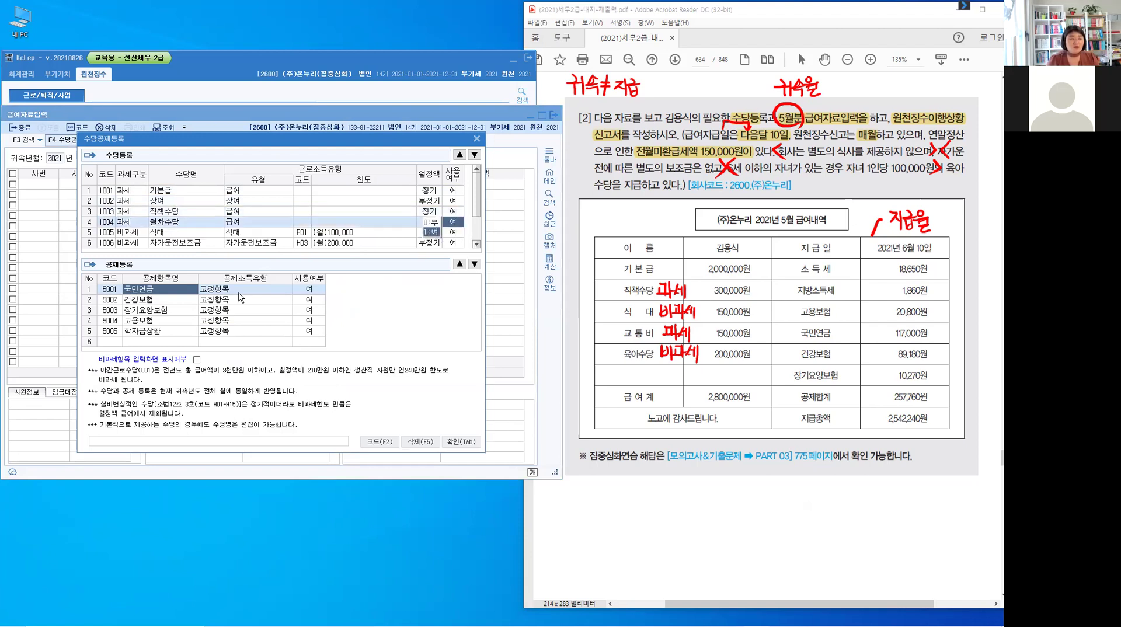
key("0")
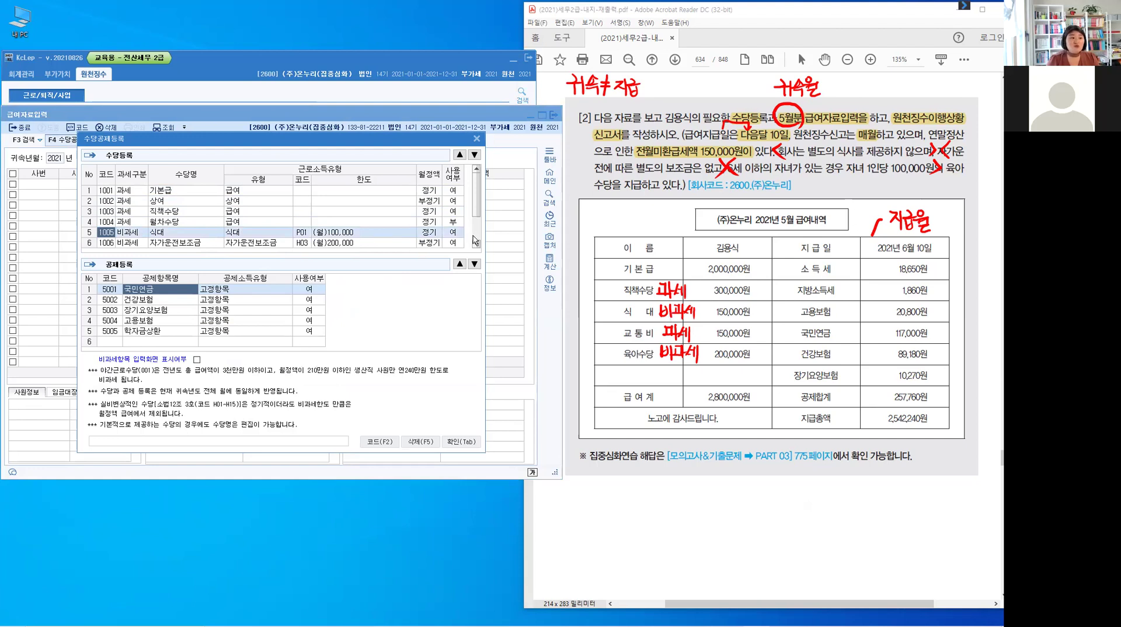
scroll(206, 232, "down", 1)
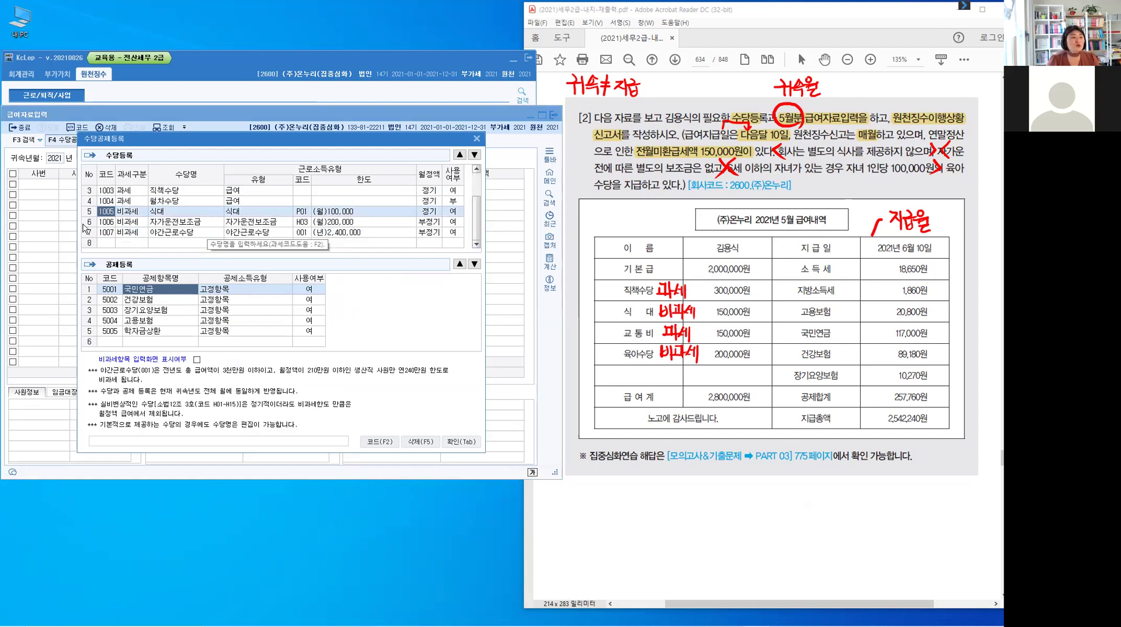
left_click(449, 224)
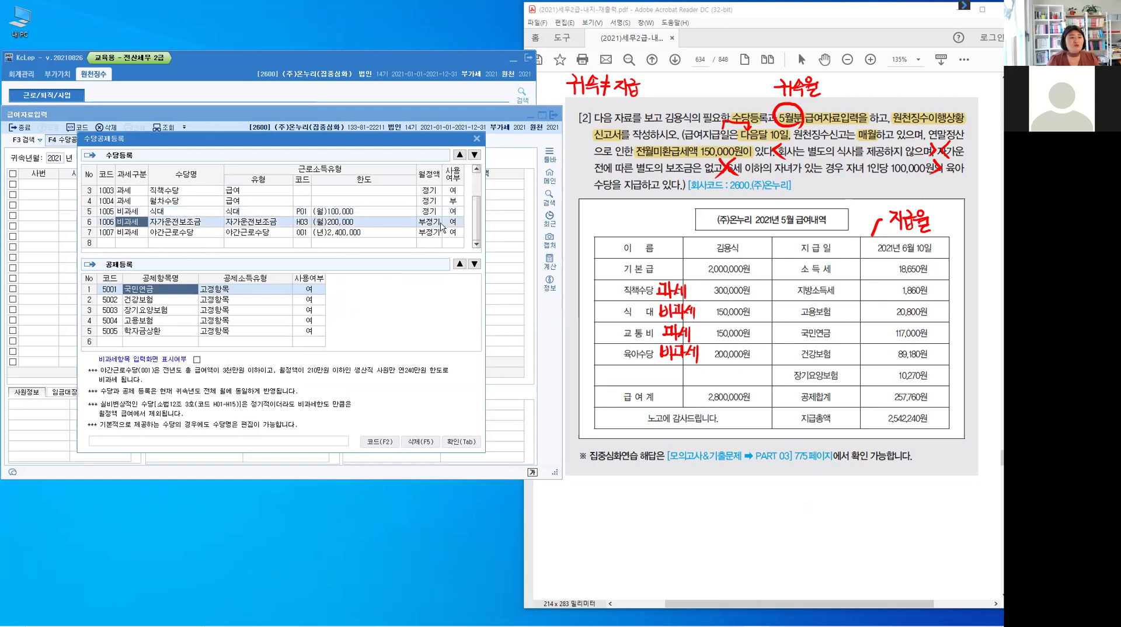
key("0")
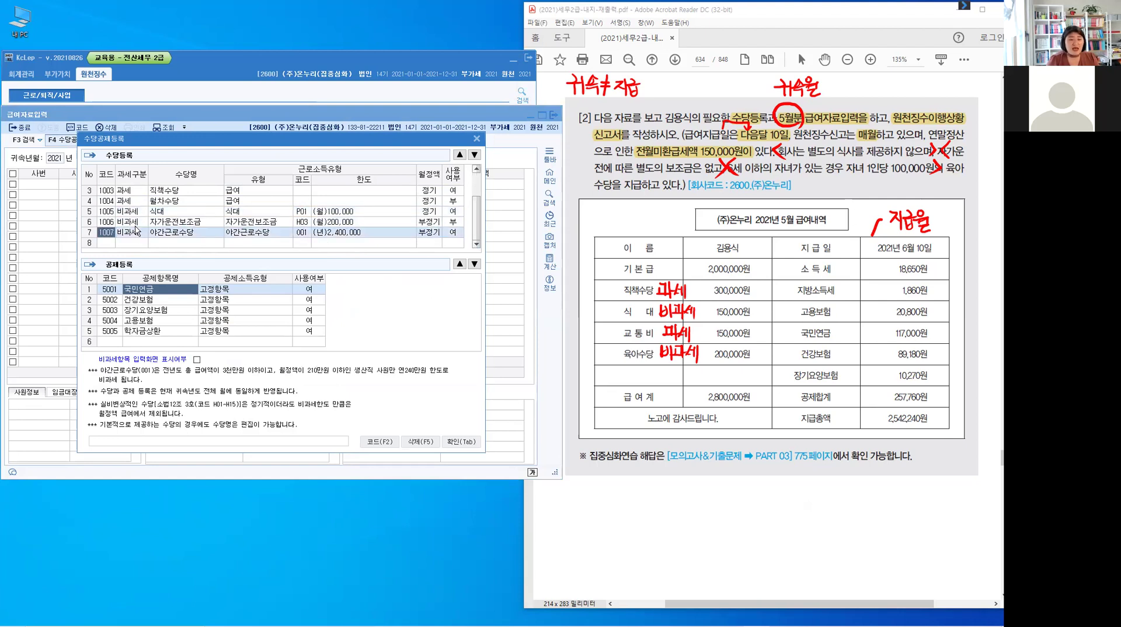
left_click(458, 235)
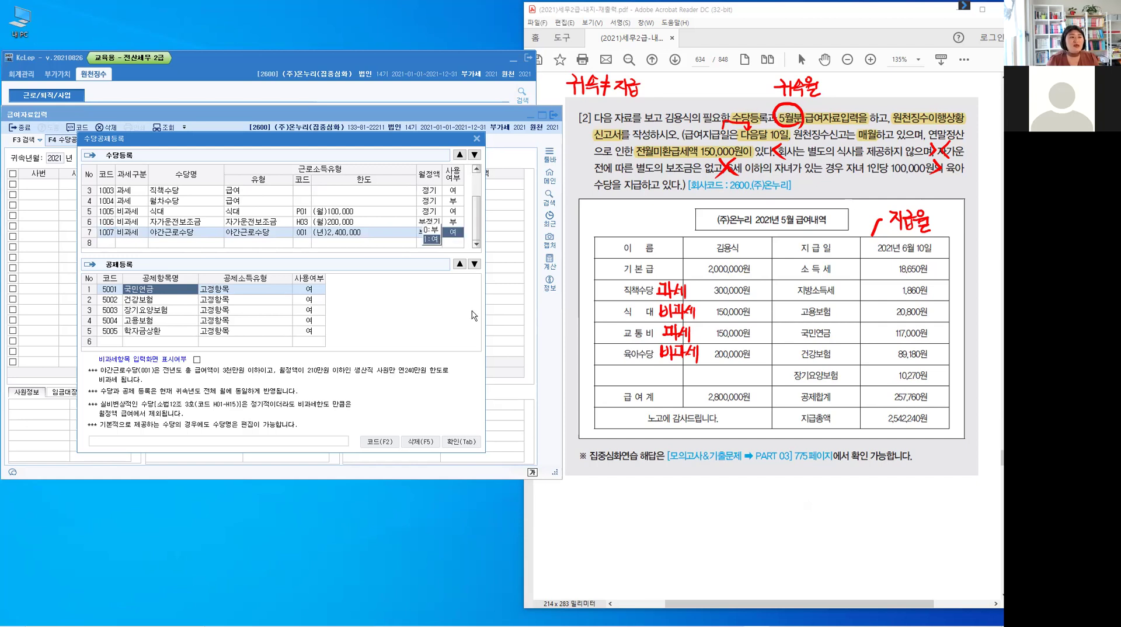
key("0")
key("Return")
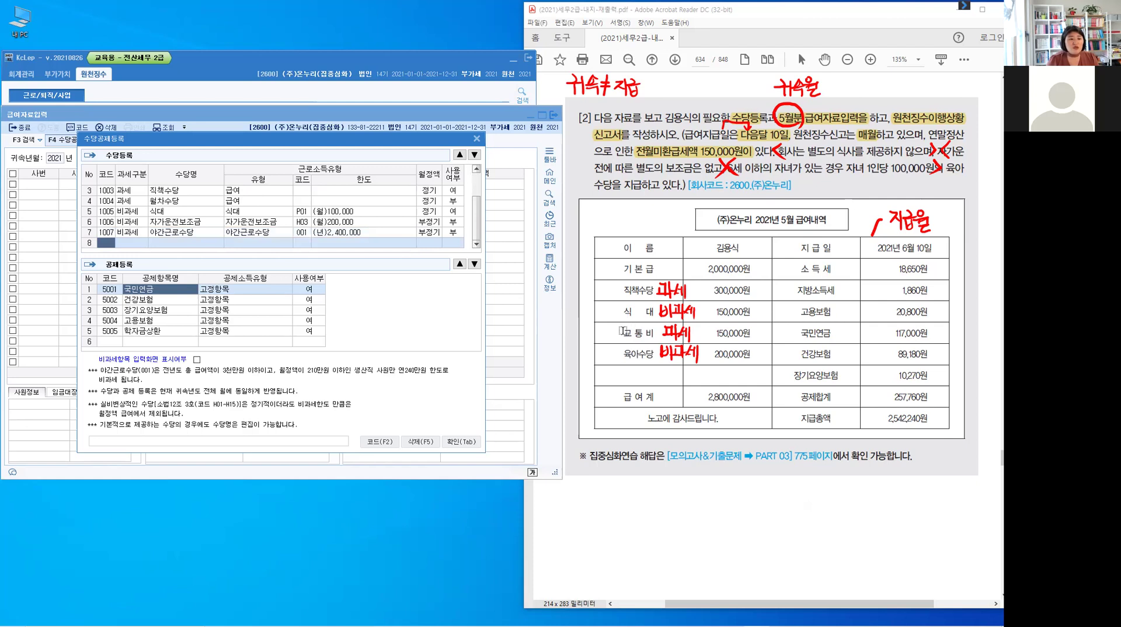
Step: Highlight 교통비 and 육아수당 in the PDF's payroll table
left_click(644, 334)
left_click_drag(622, 334, 627, 361)
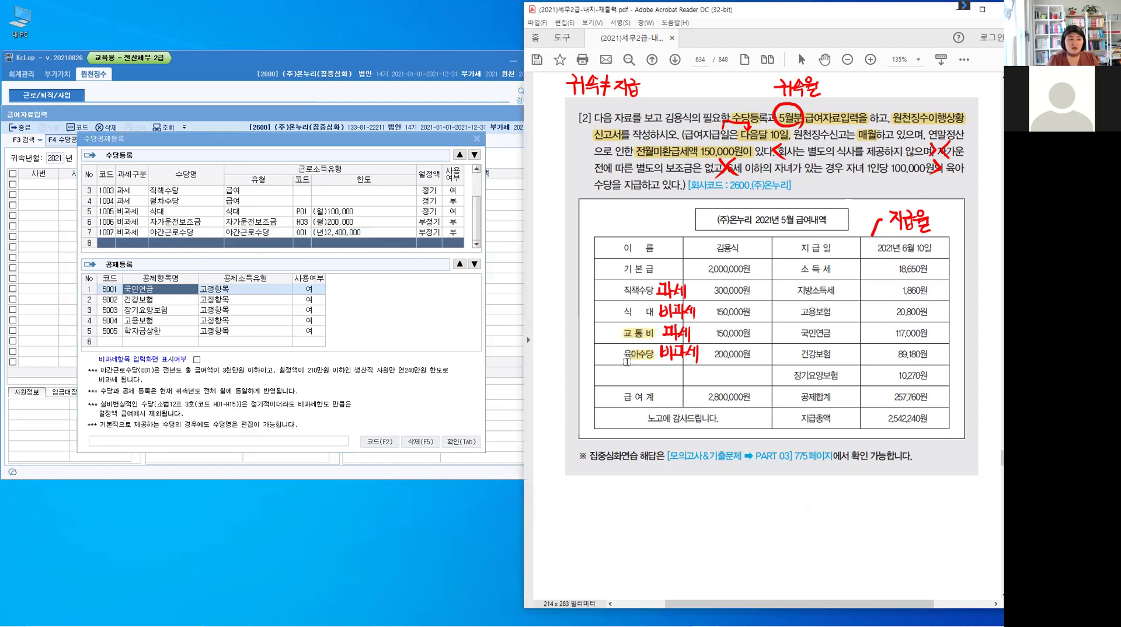
Step: Register 교통비 as a 과세 allowance of type 급여, with 월정액 정기 and 사용여부 여
left_click(126, 243)
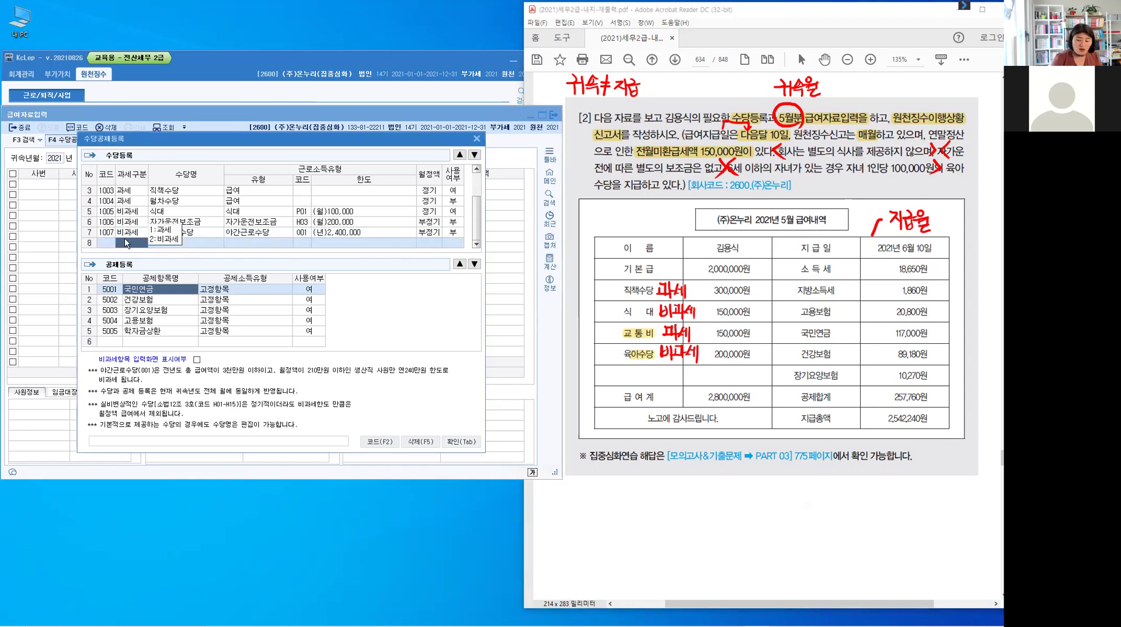
key("1")
key("Return")
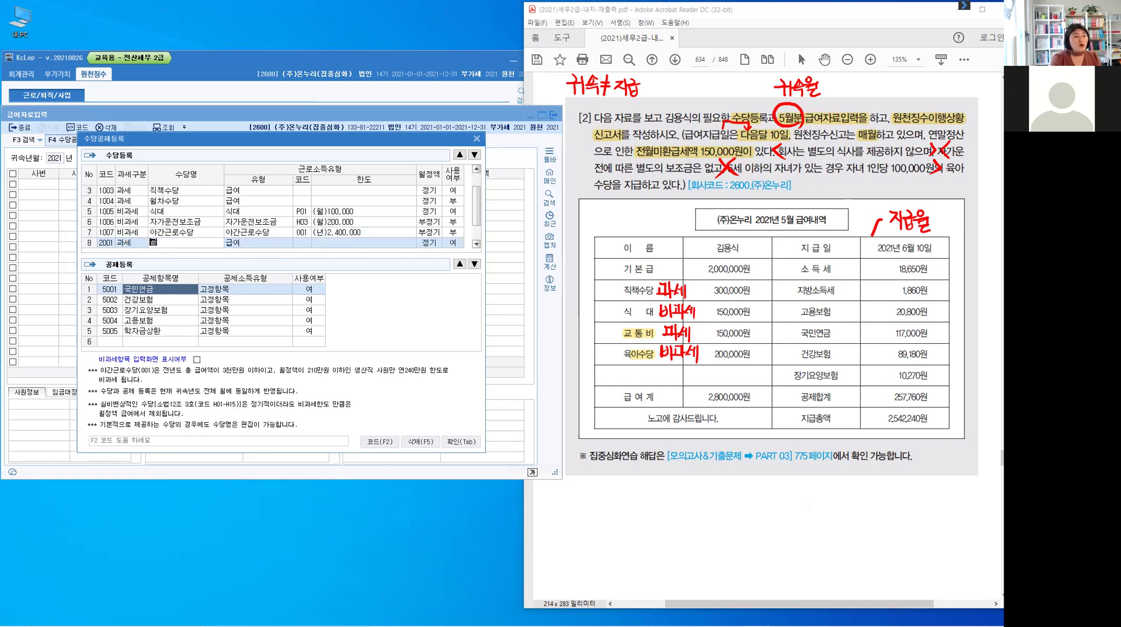
type("교통비")
key("Return")
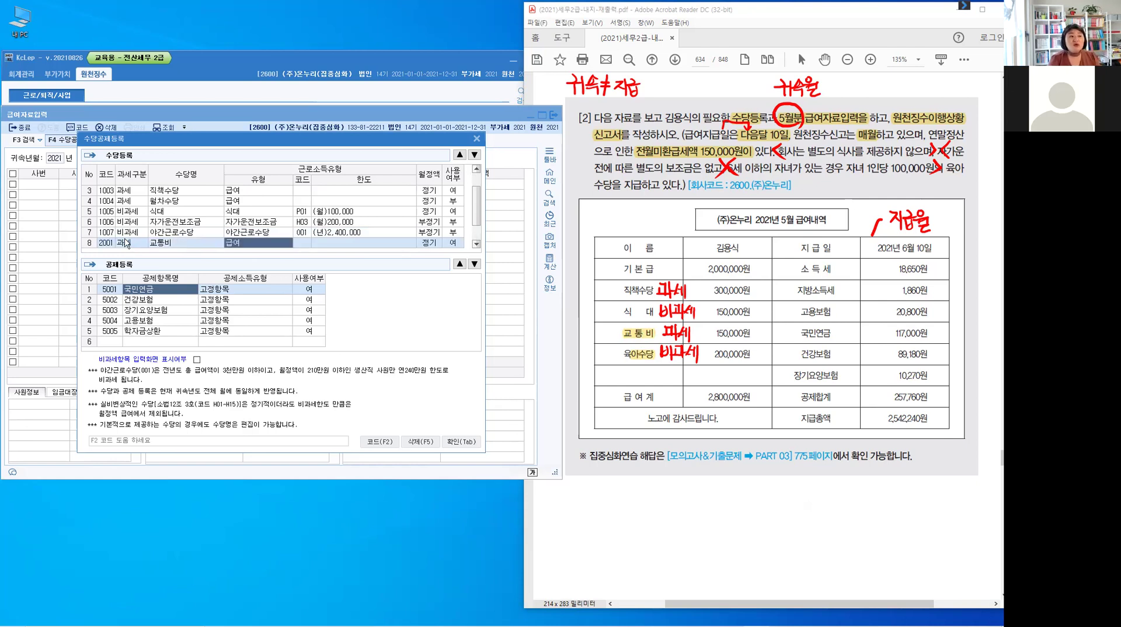
key("Return")
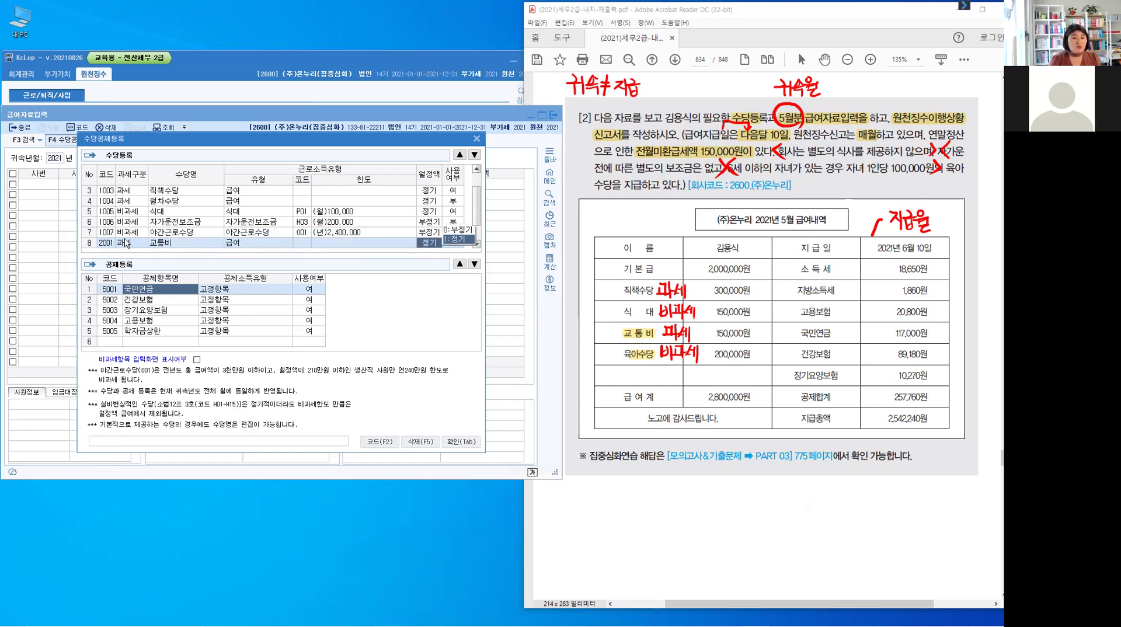
key("Return")
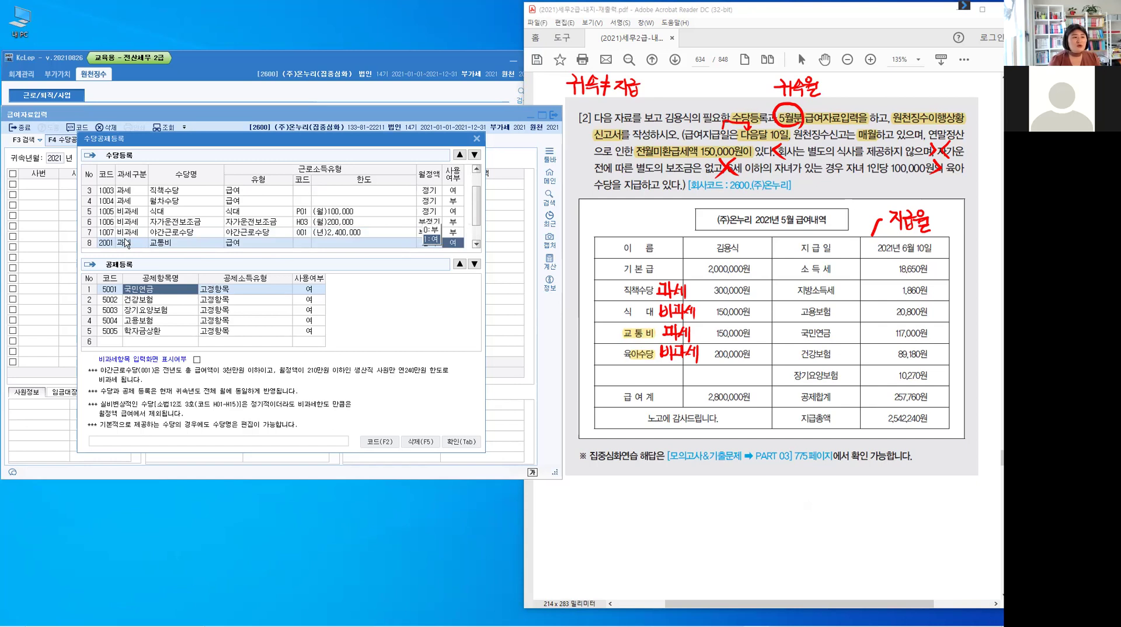
key("Return")
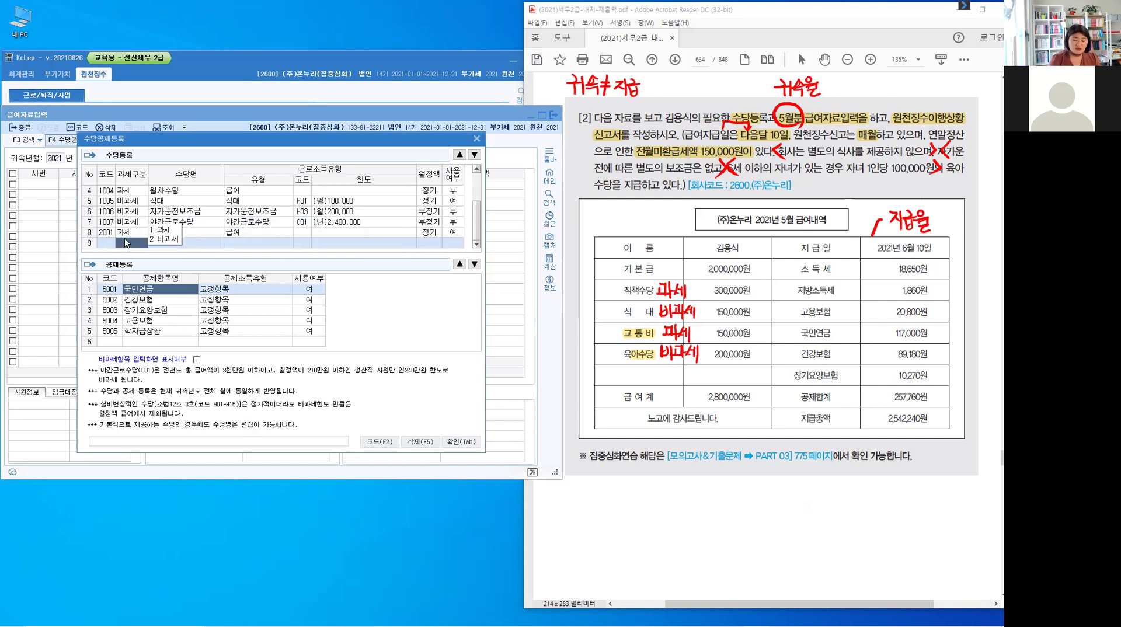
Step: Register 육아수당 as a 비과세 allowance with income type Q01 육아수당, 정기 and 사용여부 여, and finish the allowance registration
key("Return")
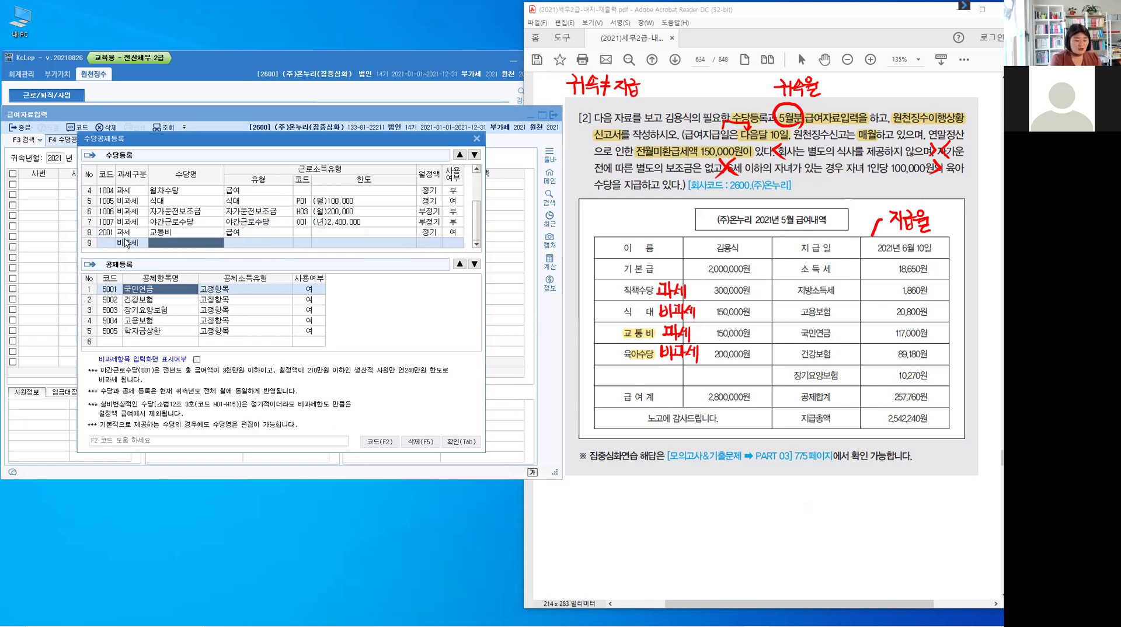
type("육아수당")
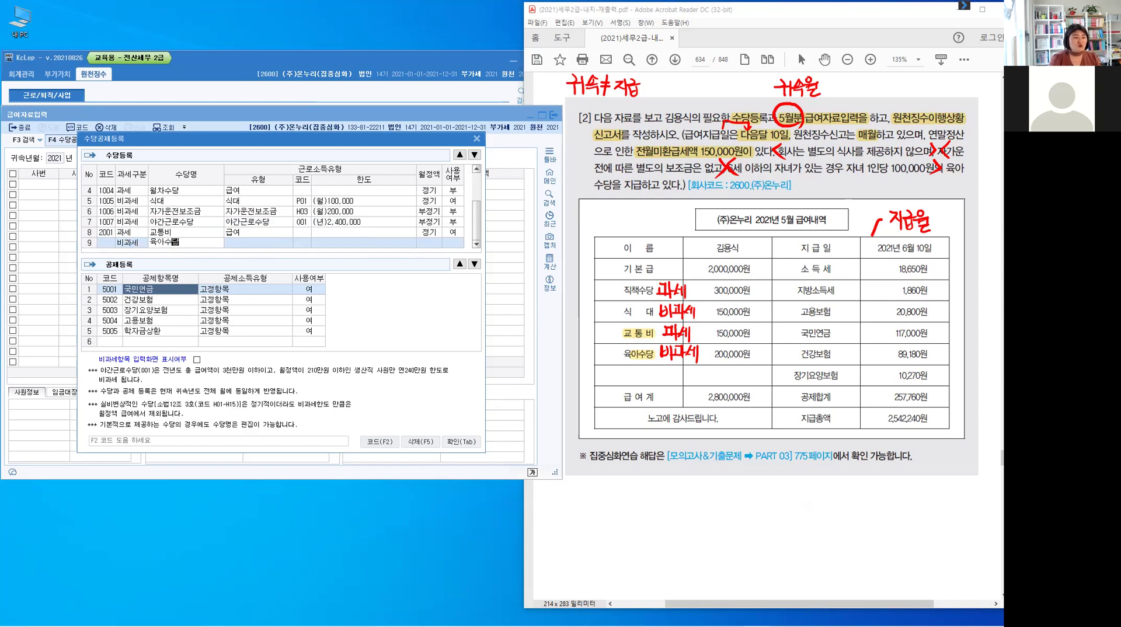
key("Return")
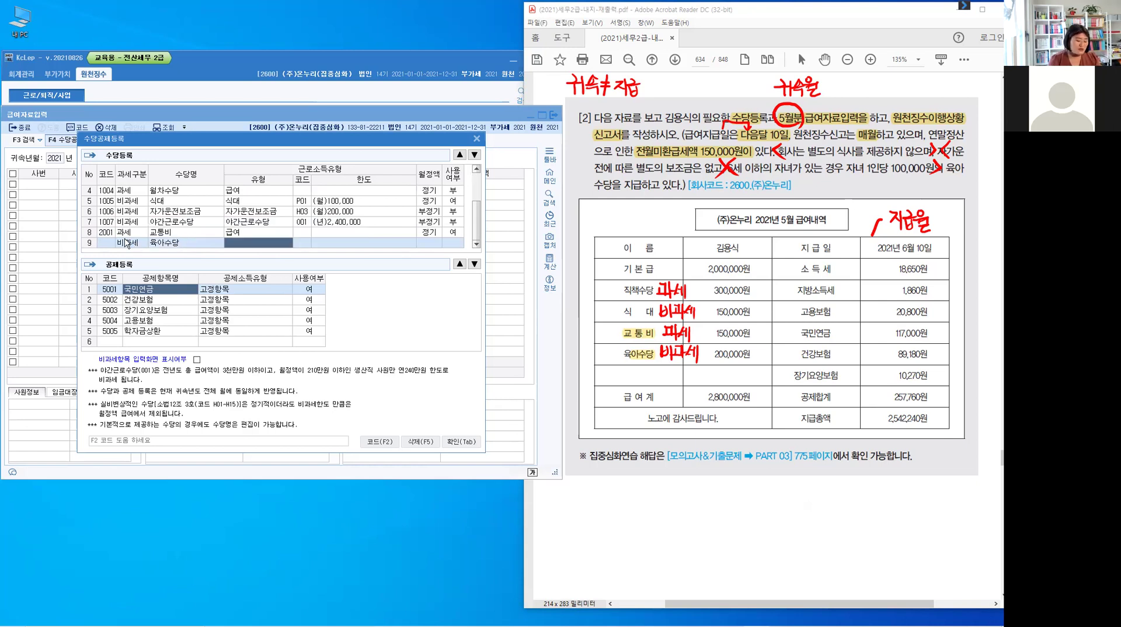
key("F2")
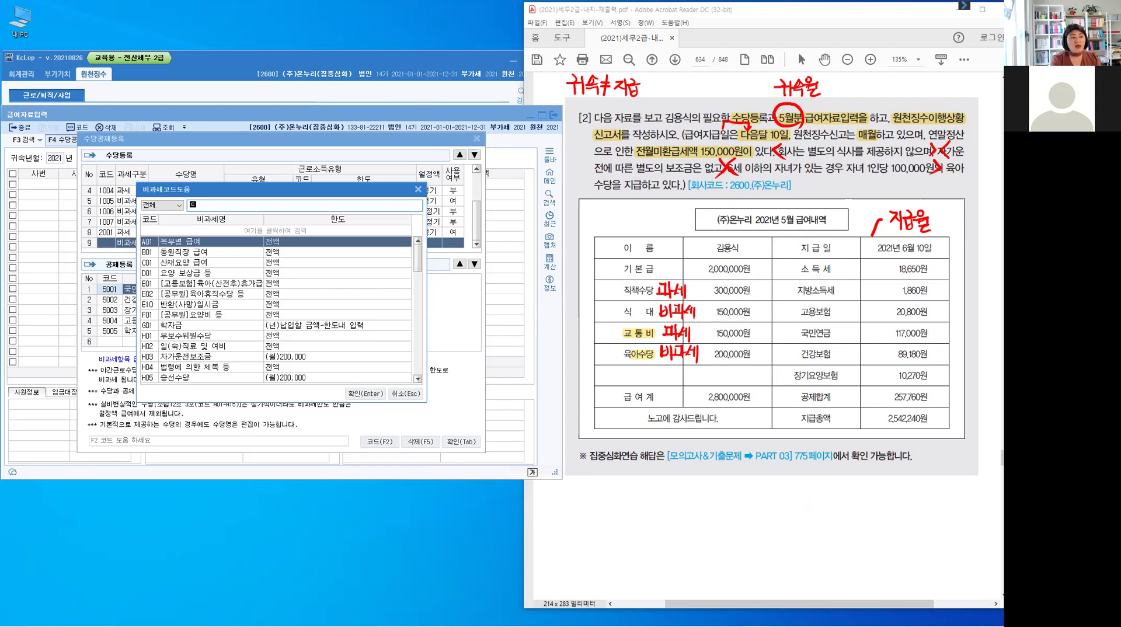
type("육")
key("Return")
type("아")
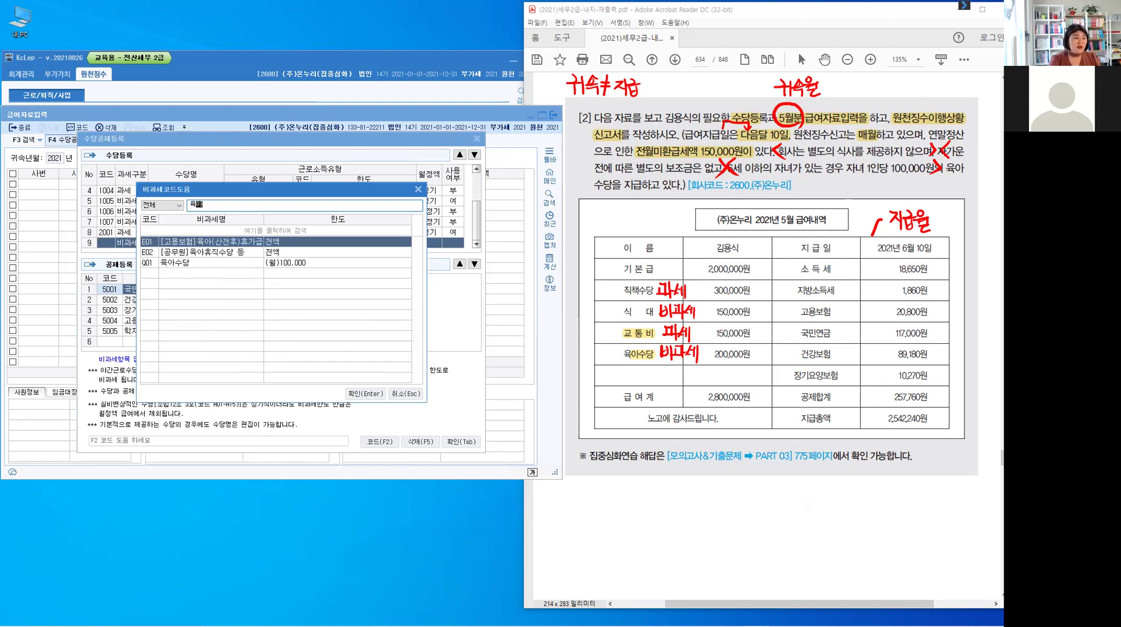
key("Down")
key("Down")
key("Return")
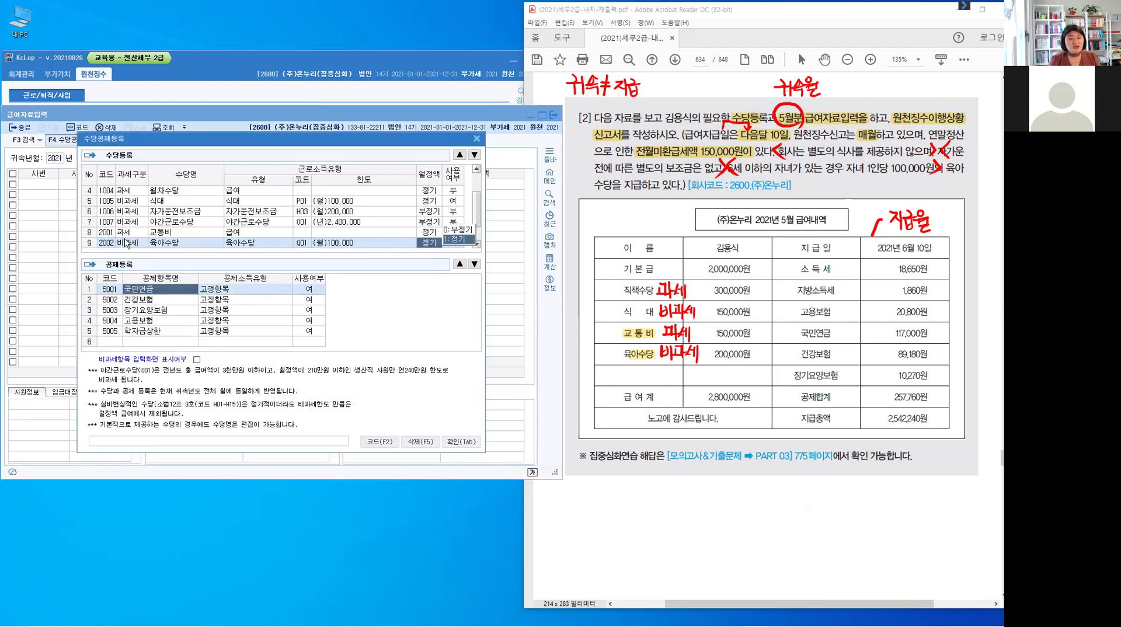
key("Return")
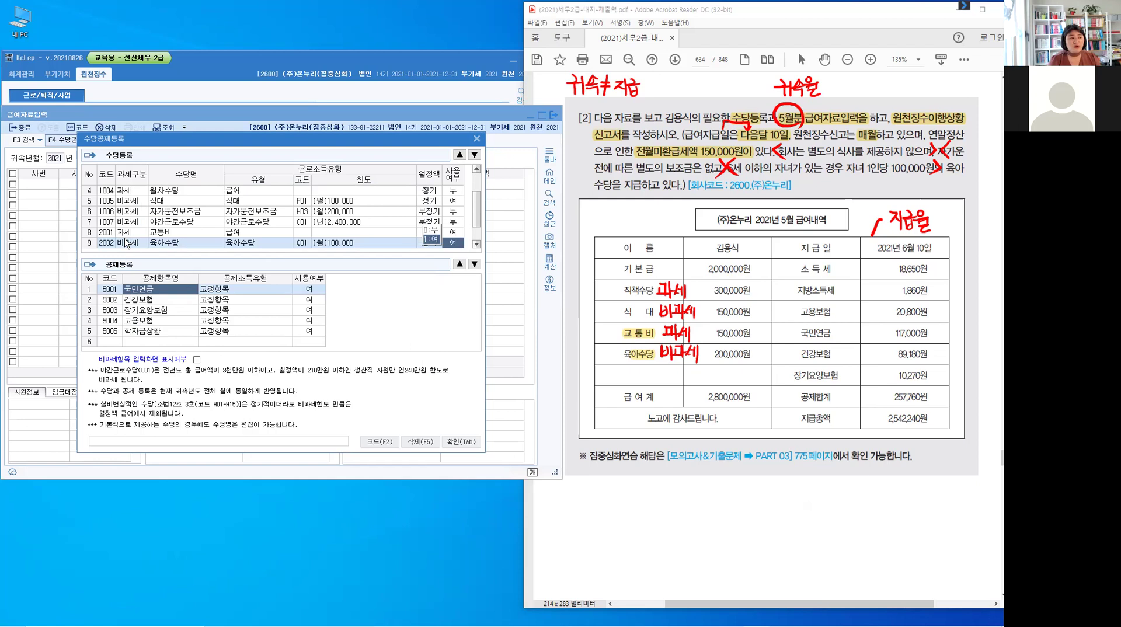
key("Return")
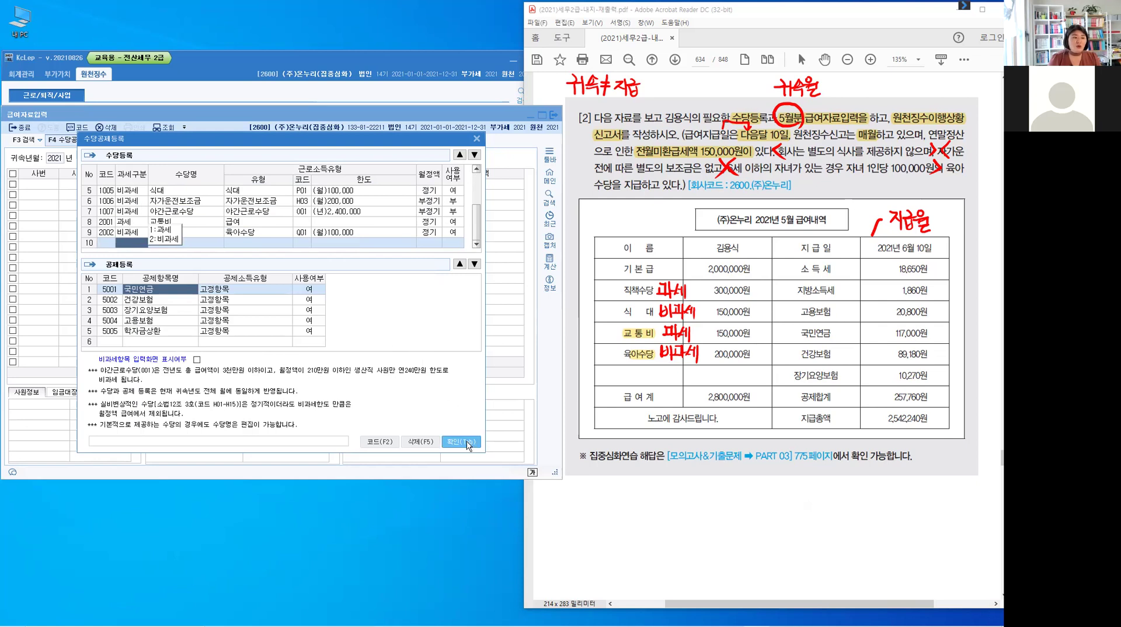
key("Tab")
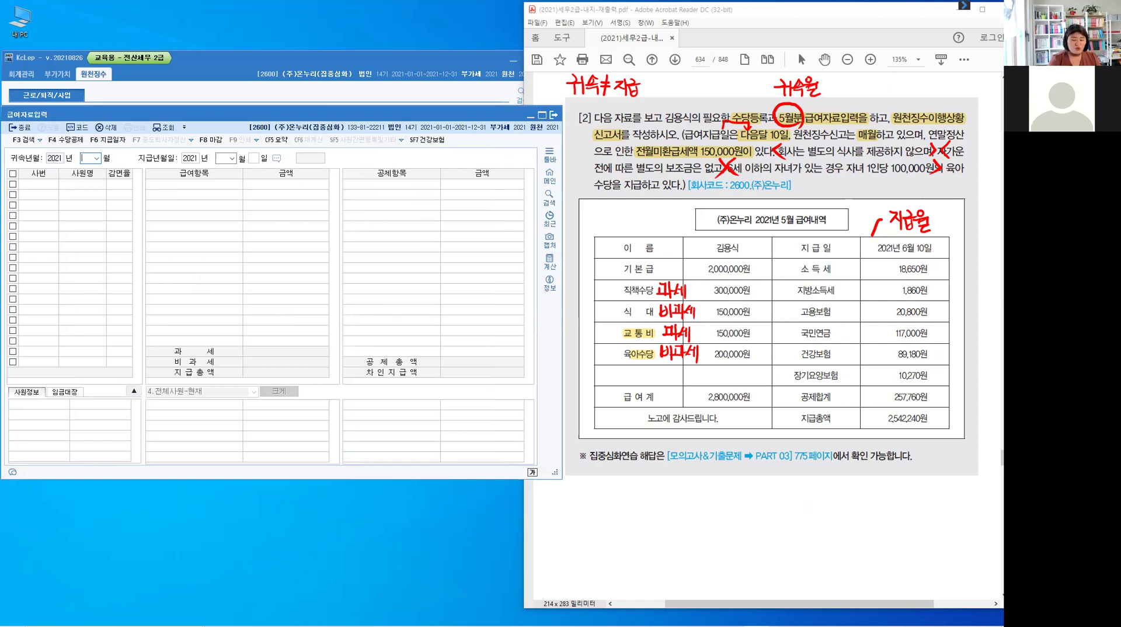
Step: Load the payroll entry for 귀속년월 2021년 5월 with 지급년월일 2021년 6월 10일
type("5")
key("Return")
type("6")
key("Return")
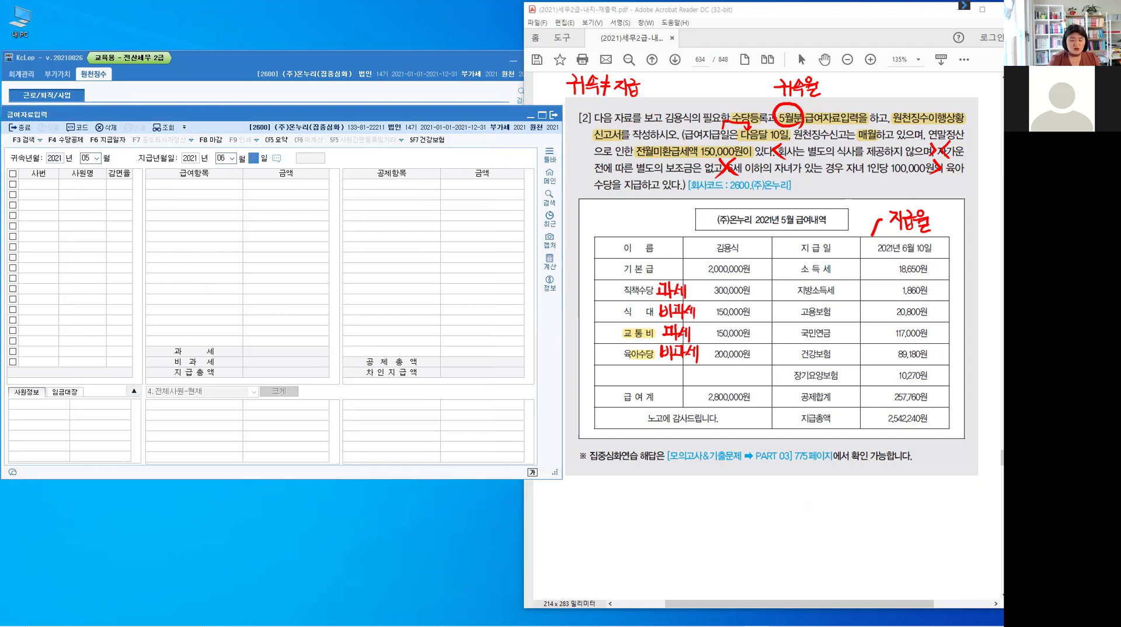
type("10")
key("Return")
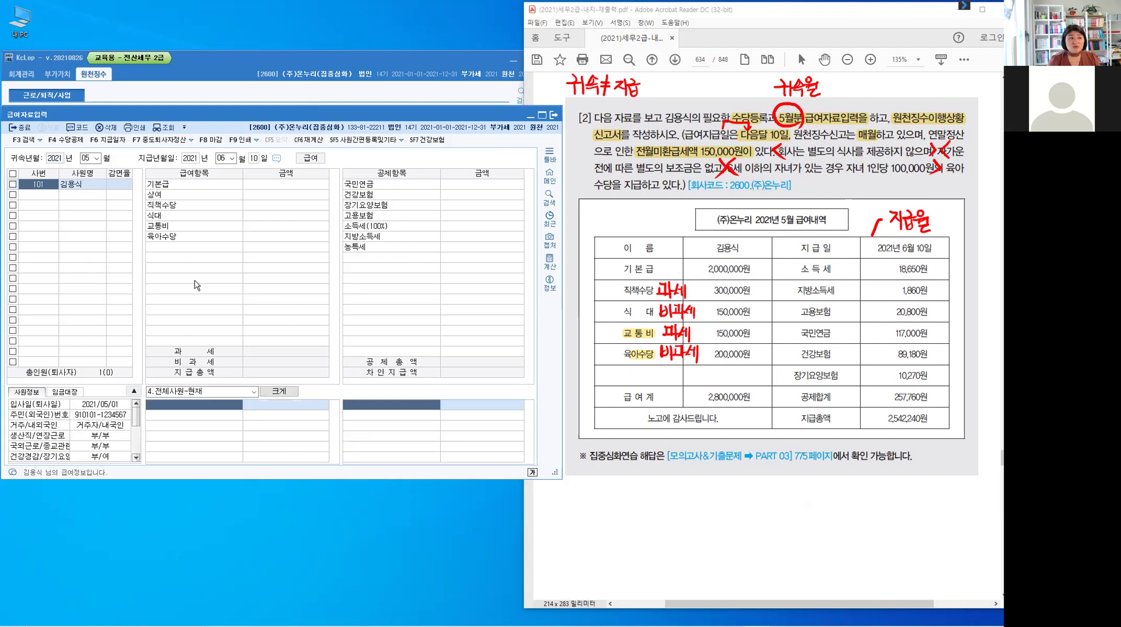
Step: Enter the employee's 기본급 as 2,000,000 and 직책수당 as 300,000, leaving 상여 blank
key("Return")
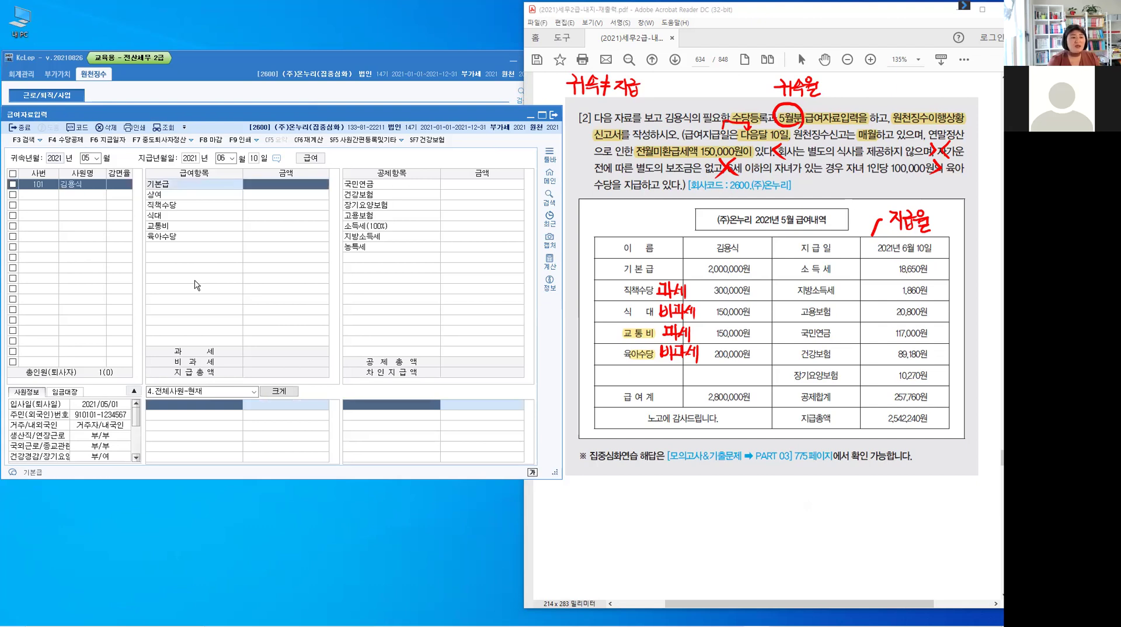
type("2000000")
key("Return")
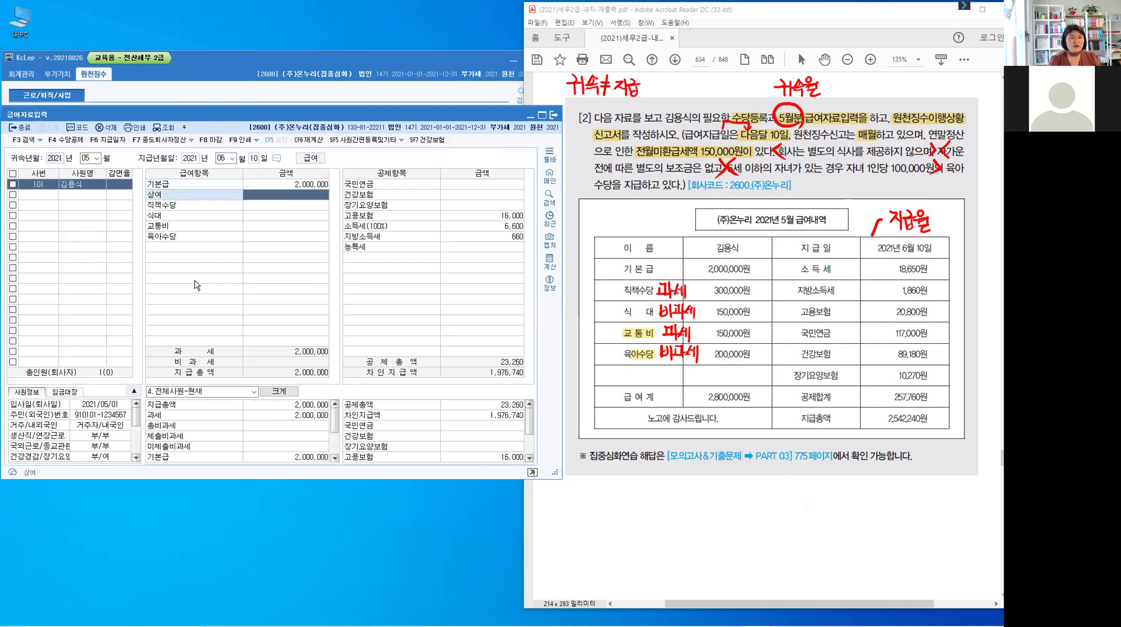
key("Return")
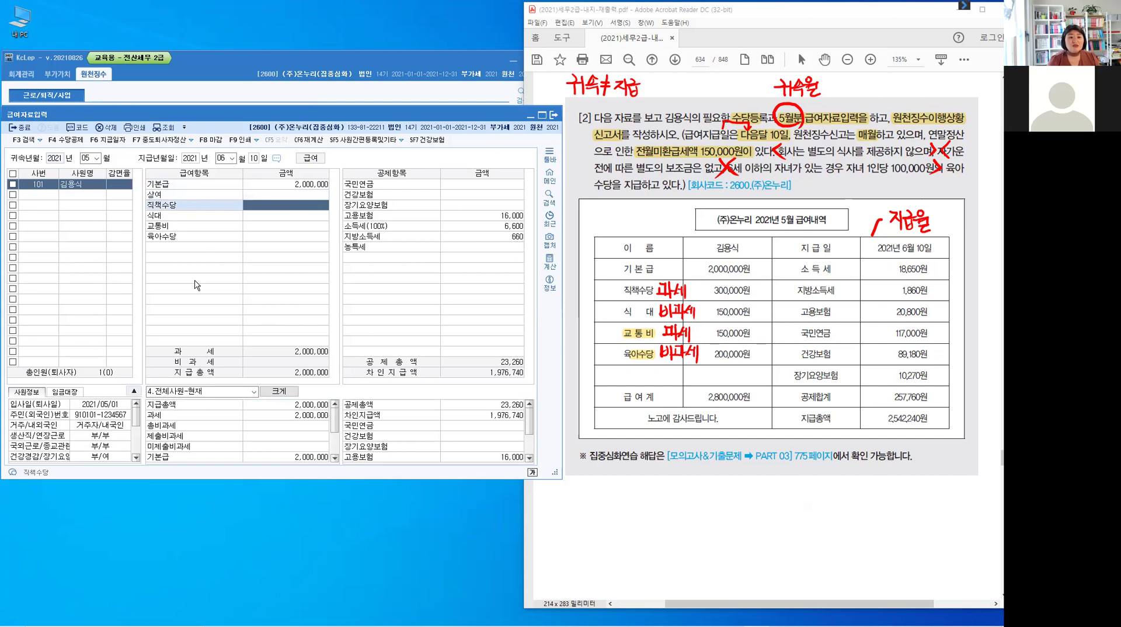
type("3000000")
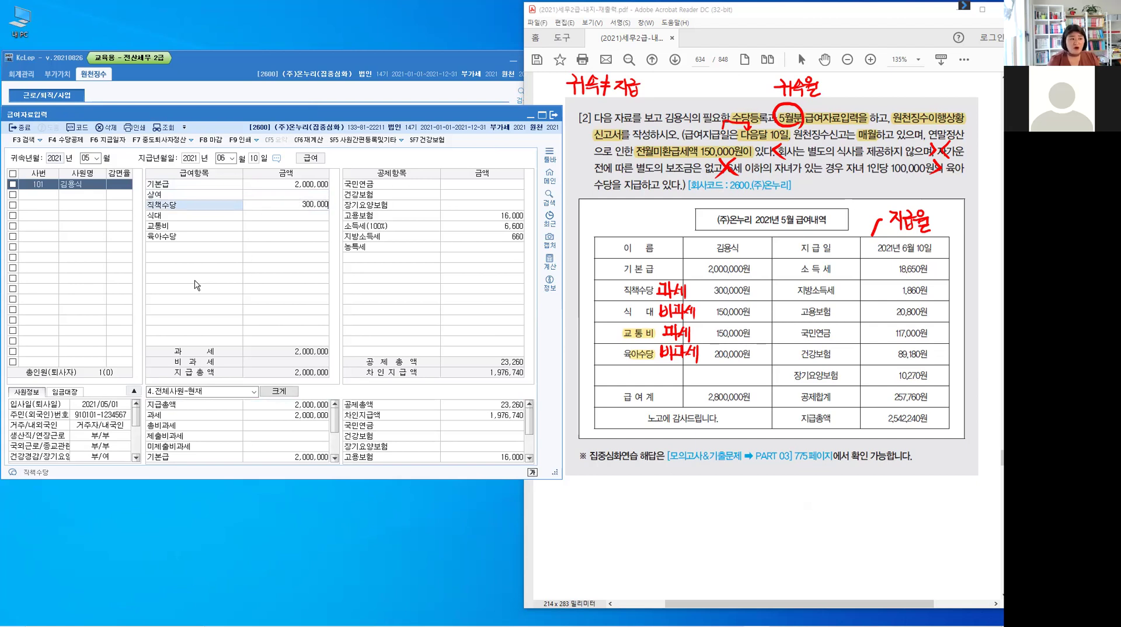
key("Return")
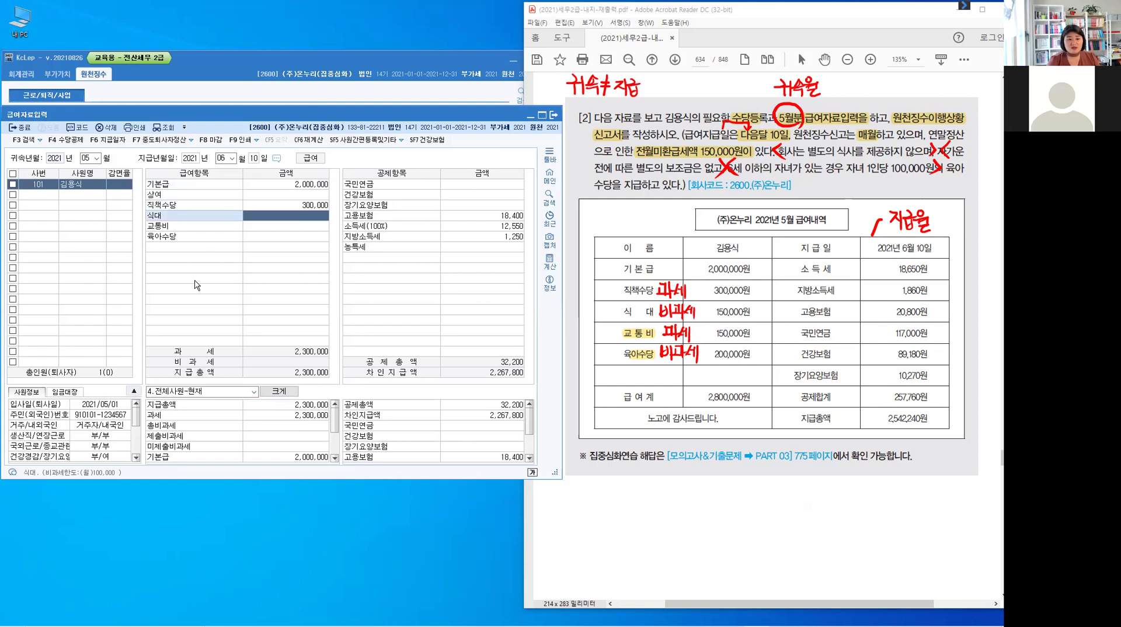
Step: Enter 식대 150,000, 교통비 150,000 and 육아수당 200,000 in the employee's pay items
type("150,000")
key("Return")
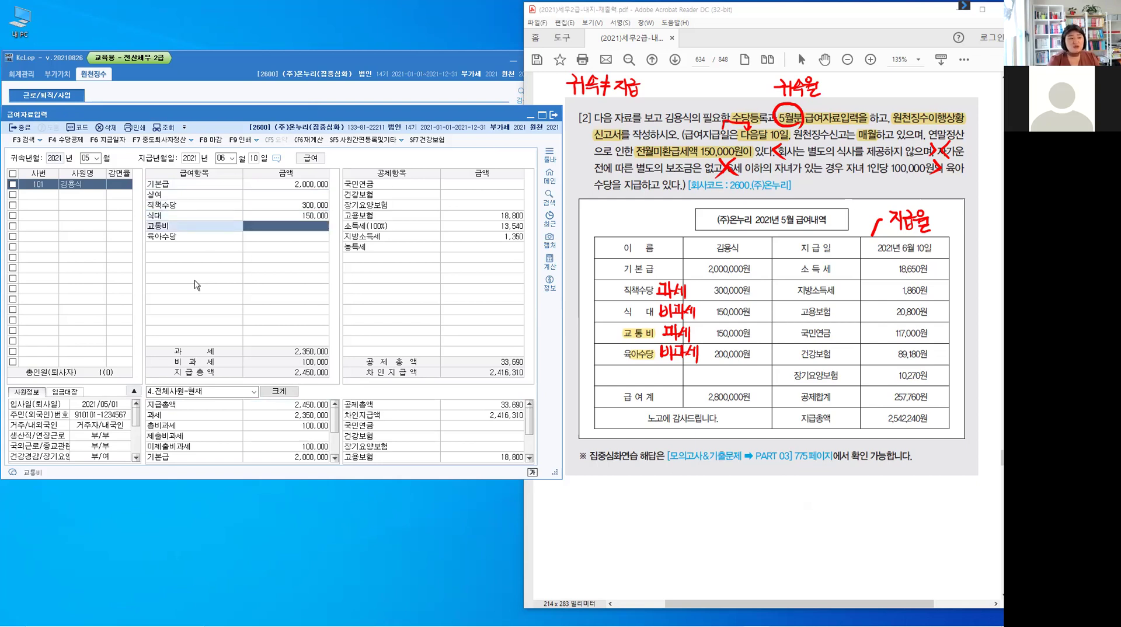
type("1500000")
key("Return")
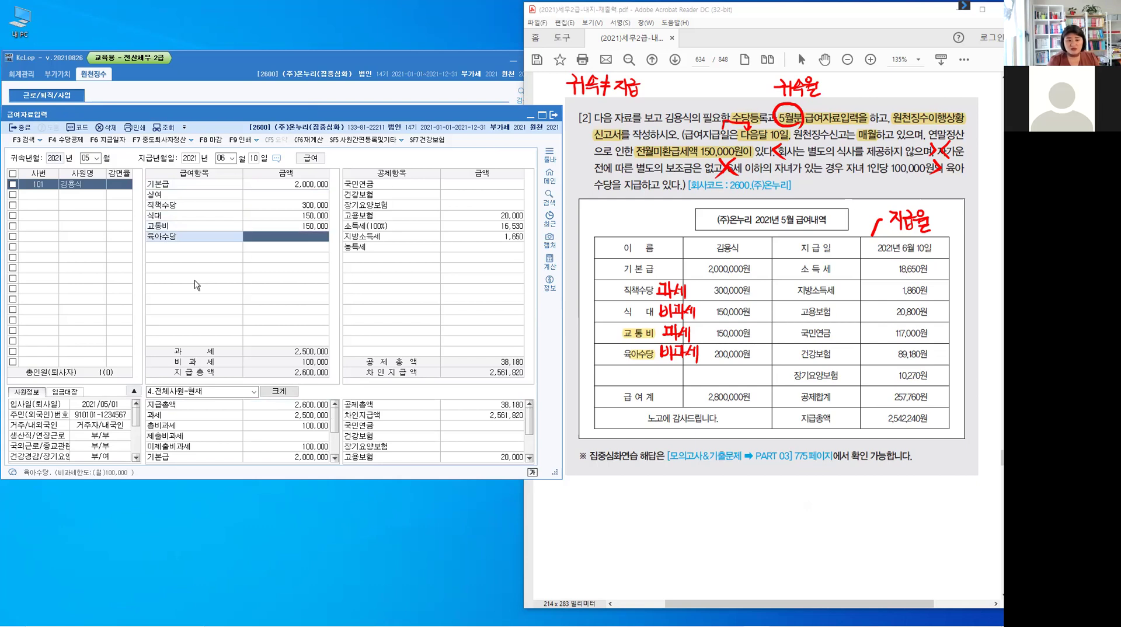
type("200,000")
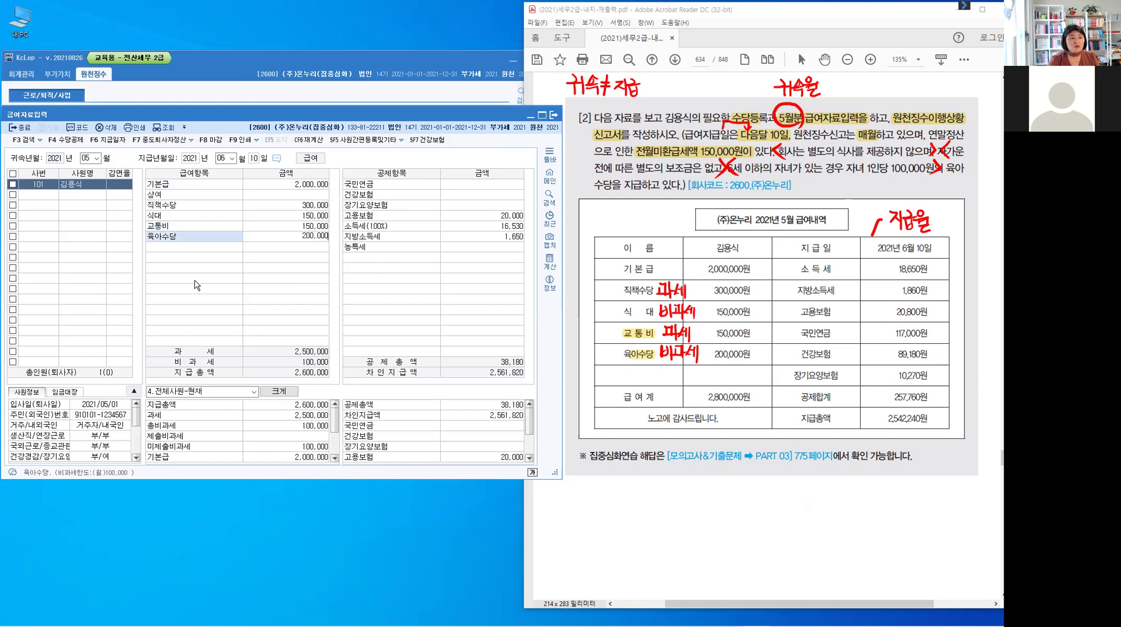
key("Return")
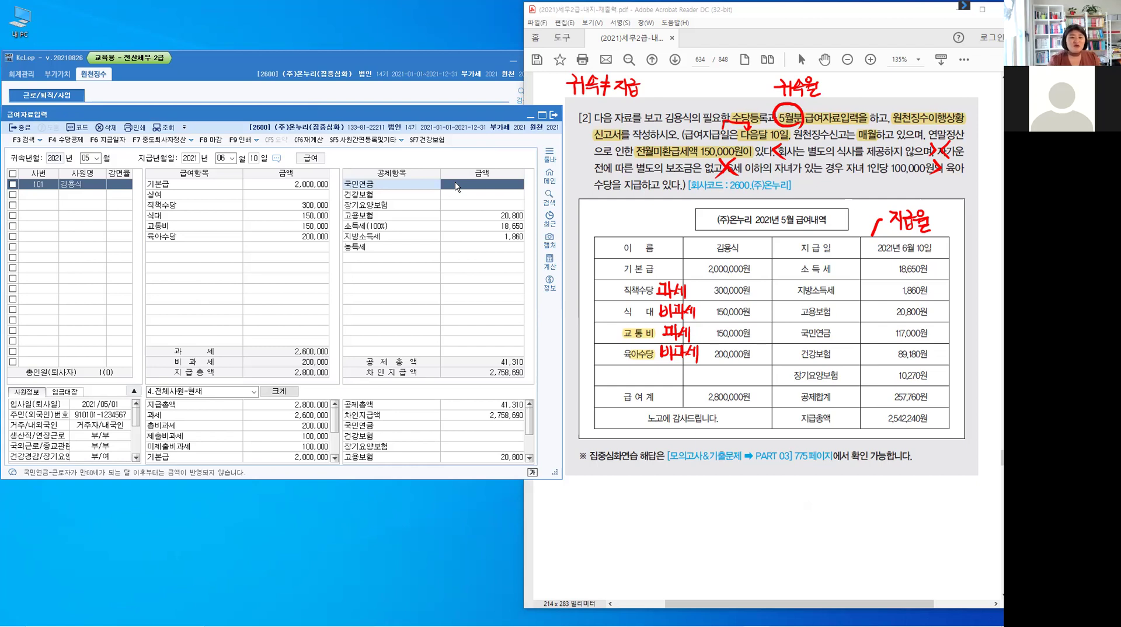
Step: Enter deductions of 117,000 for 국민연금 and 89,180 for 건강보험, check the remaining deduction rows and close the payroll entry
type("117000")
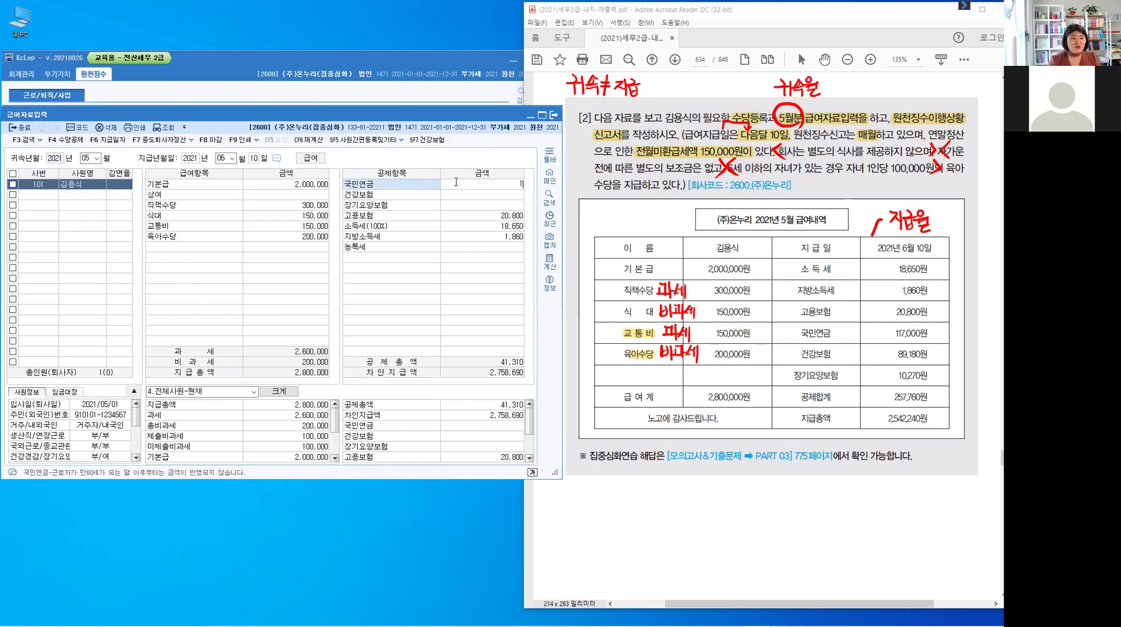
key("Return")
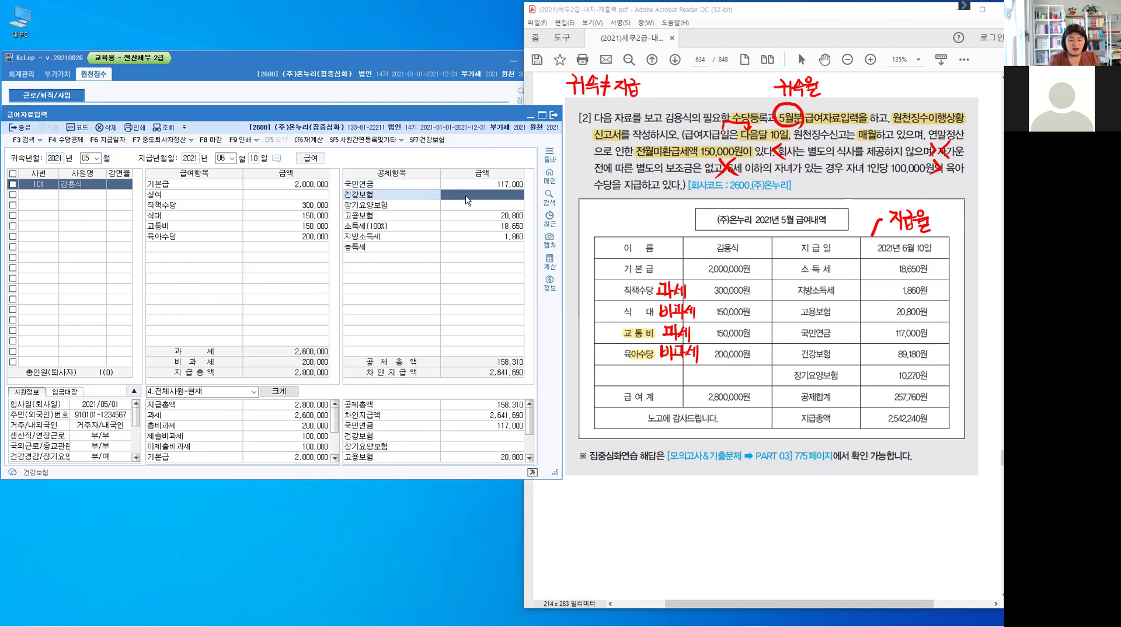
type("89,")
type("18")
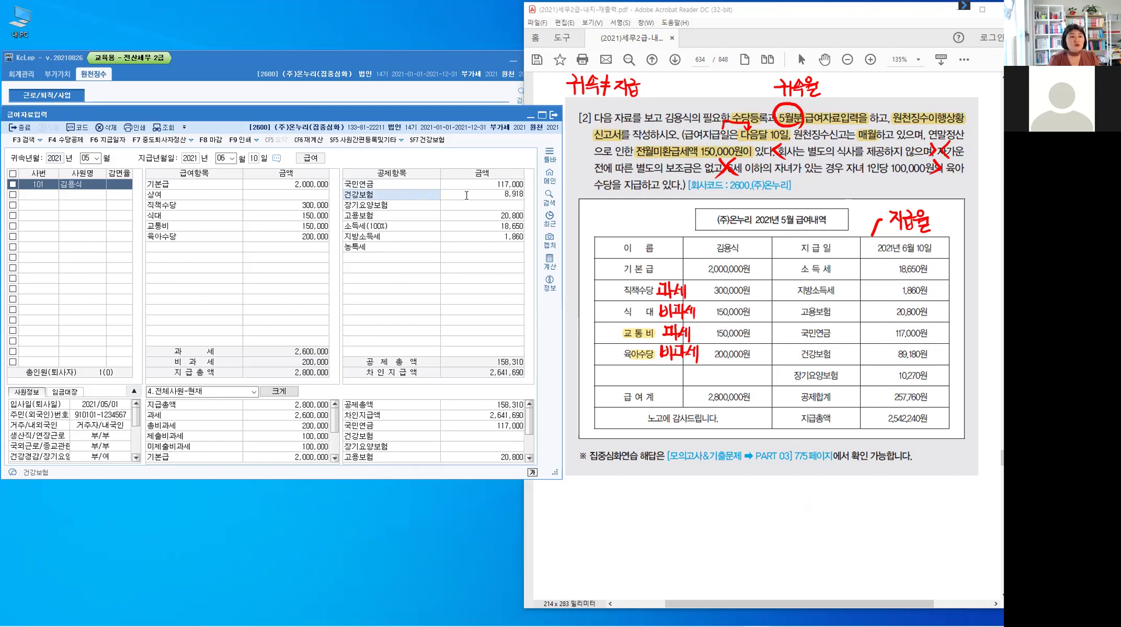
type("0")
key("Return")
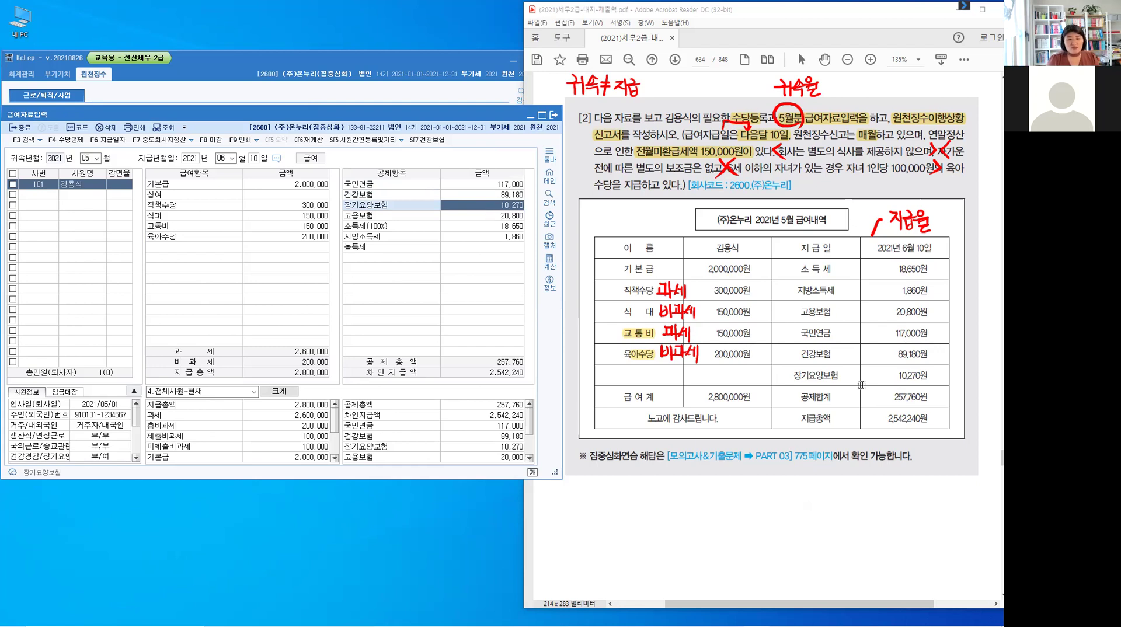
key("ctrl")
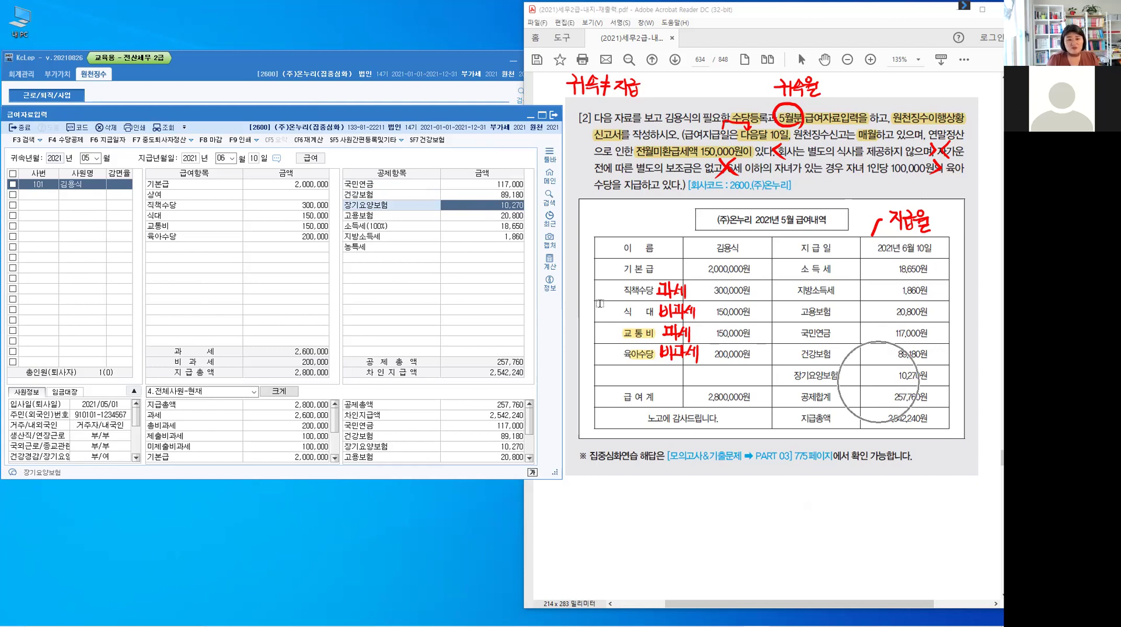
left_click(472, 217)
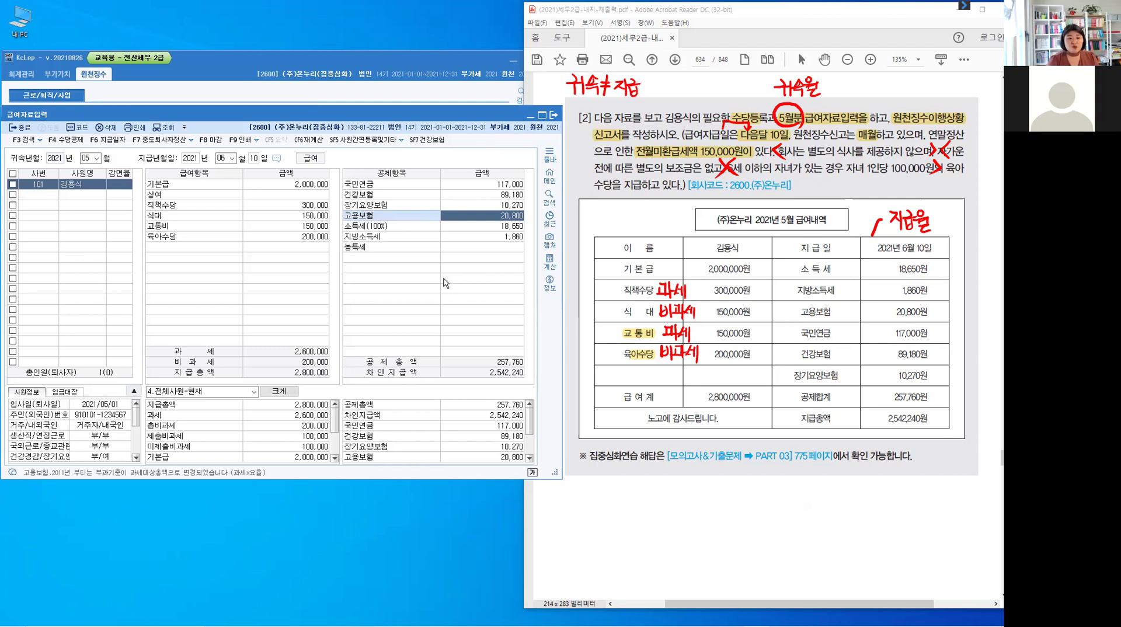
key("Down")
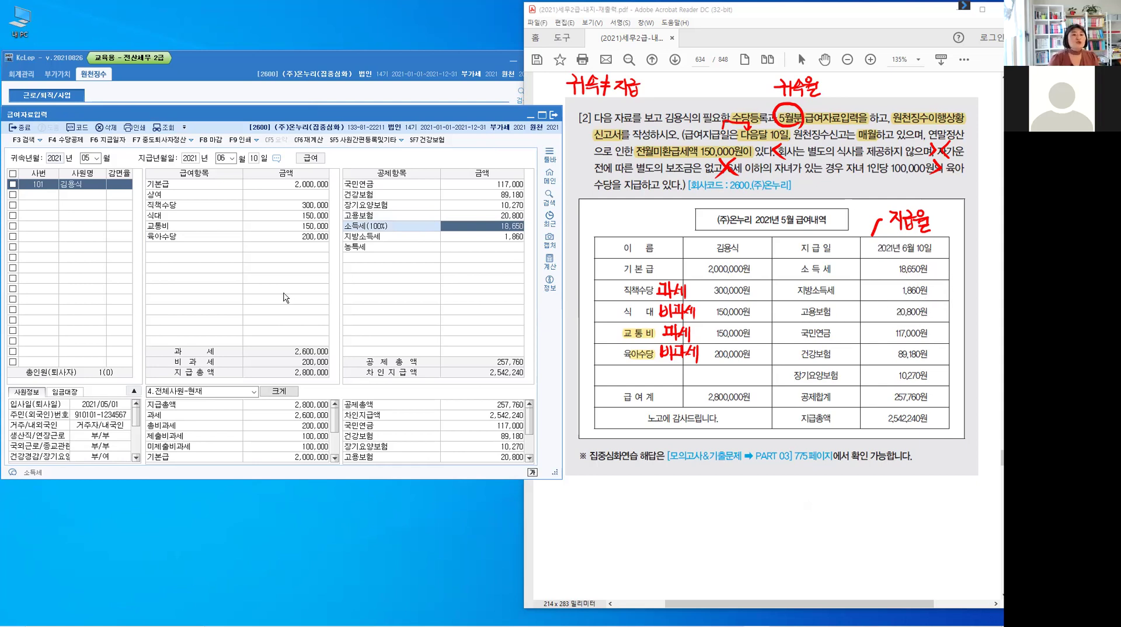
key("Down")
key("Down")
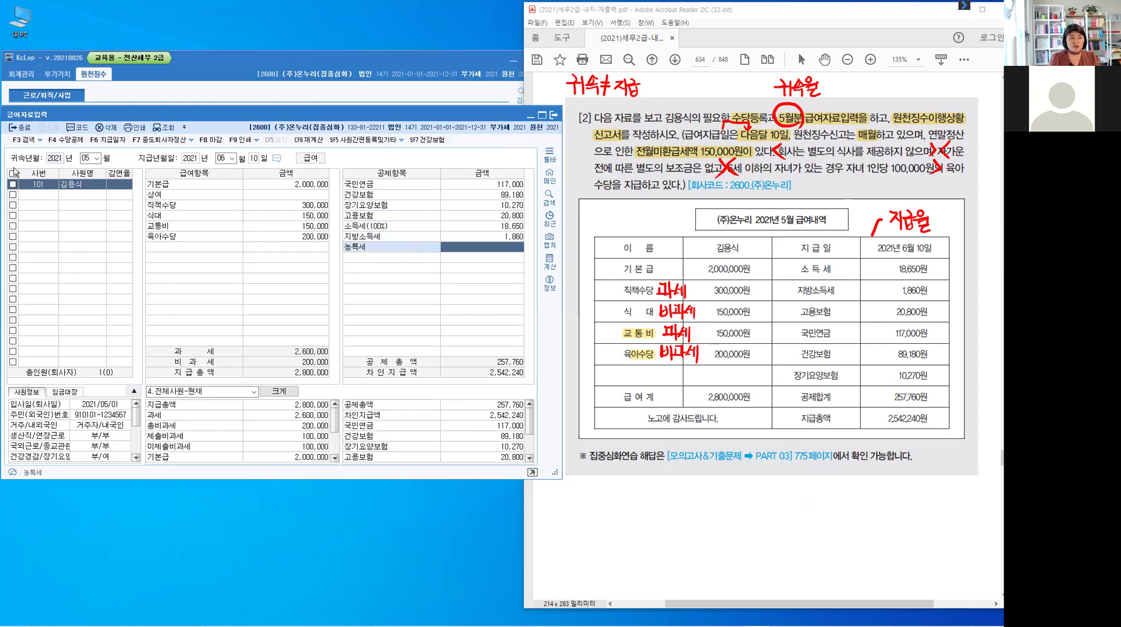
left_click(18, 129)
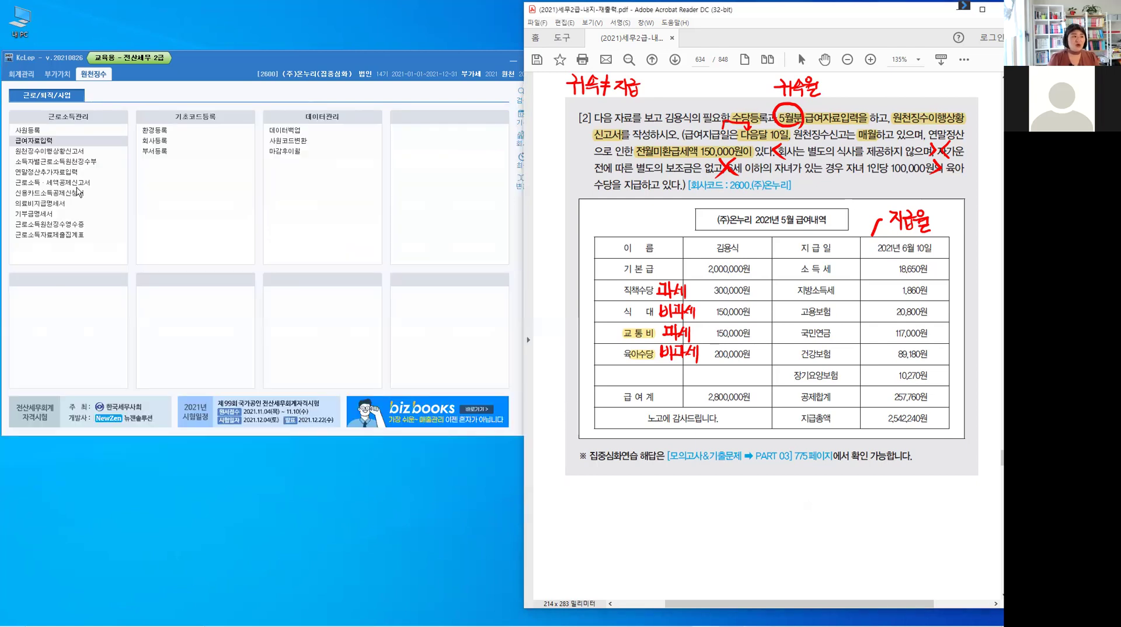
left_click(73, 171)
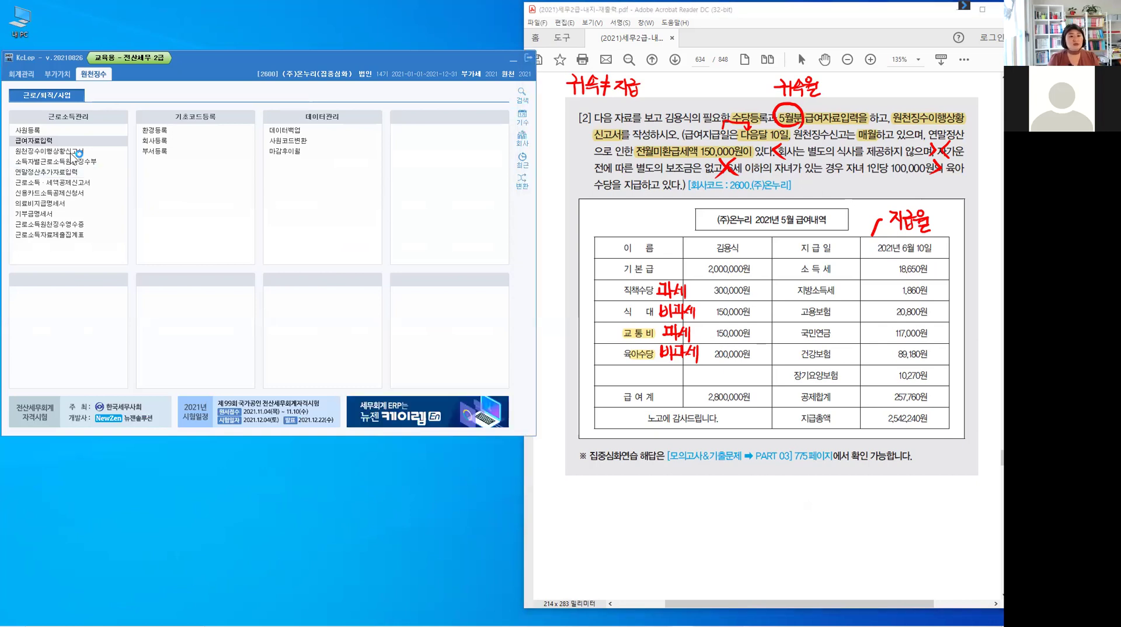
left_click(70, 152)
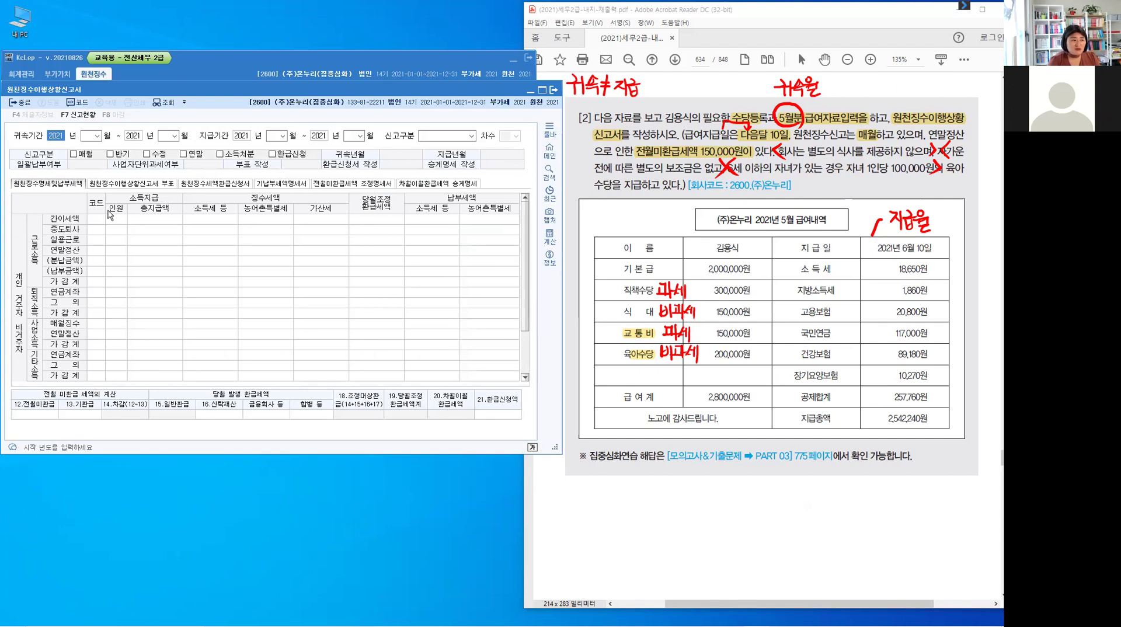
key("Return")
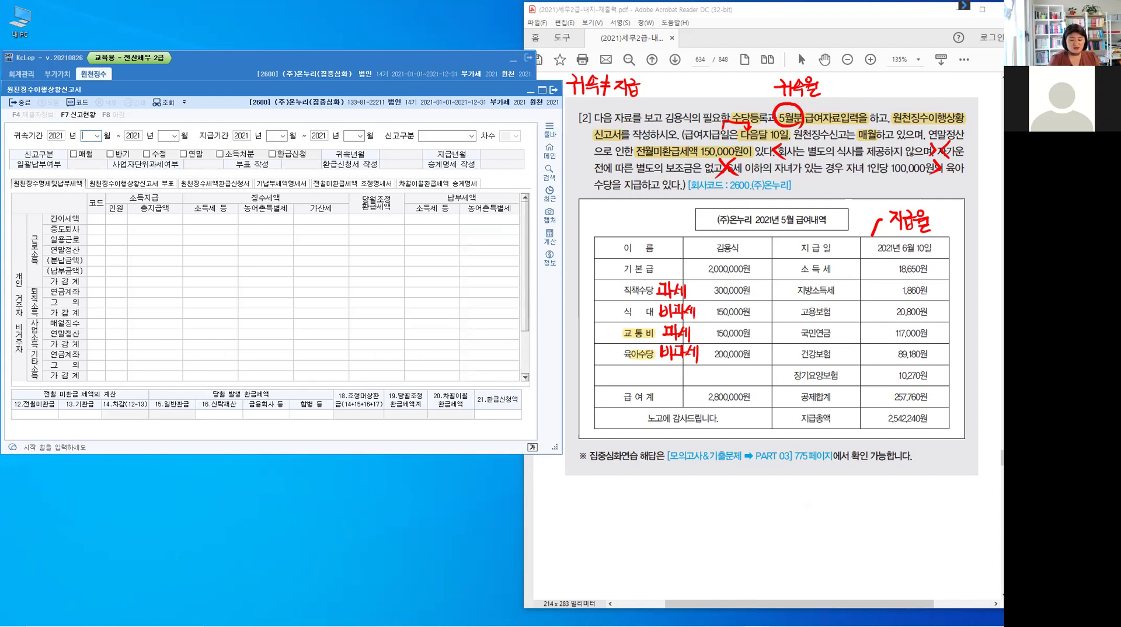
type("5")
key("Return")
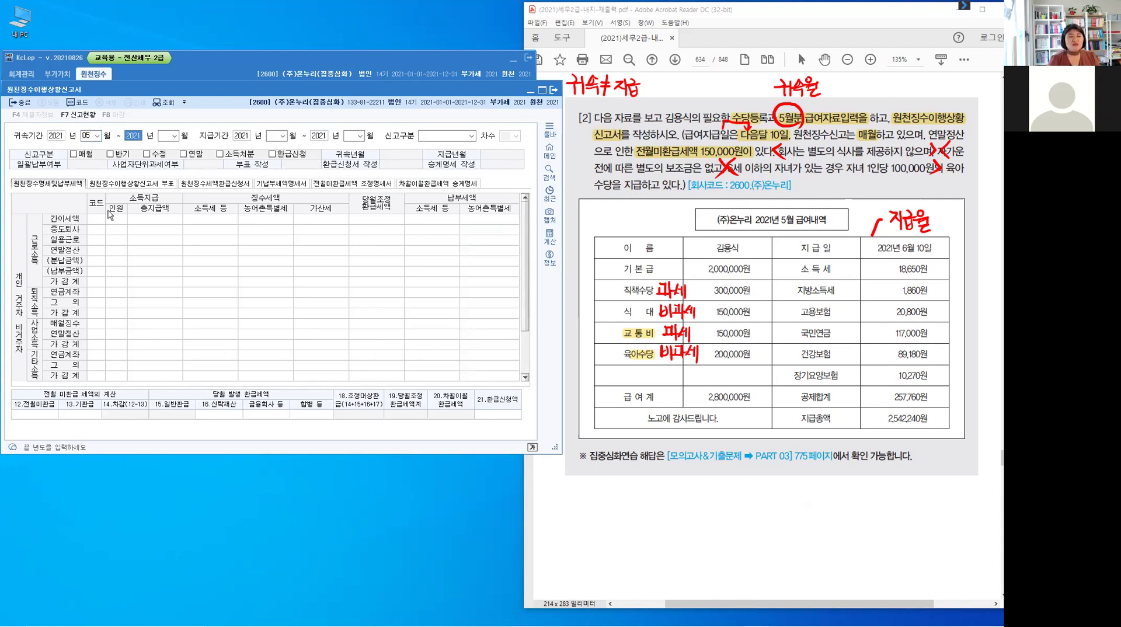
key("Return")
type("5")
key("Return")
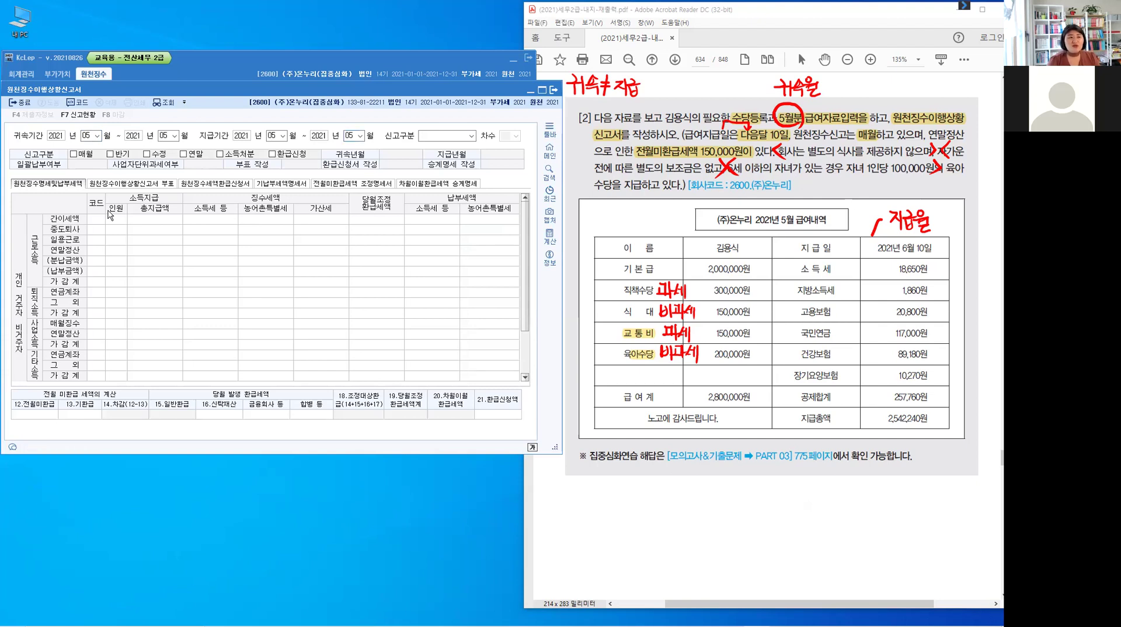
key("Return")
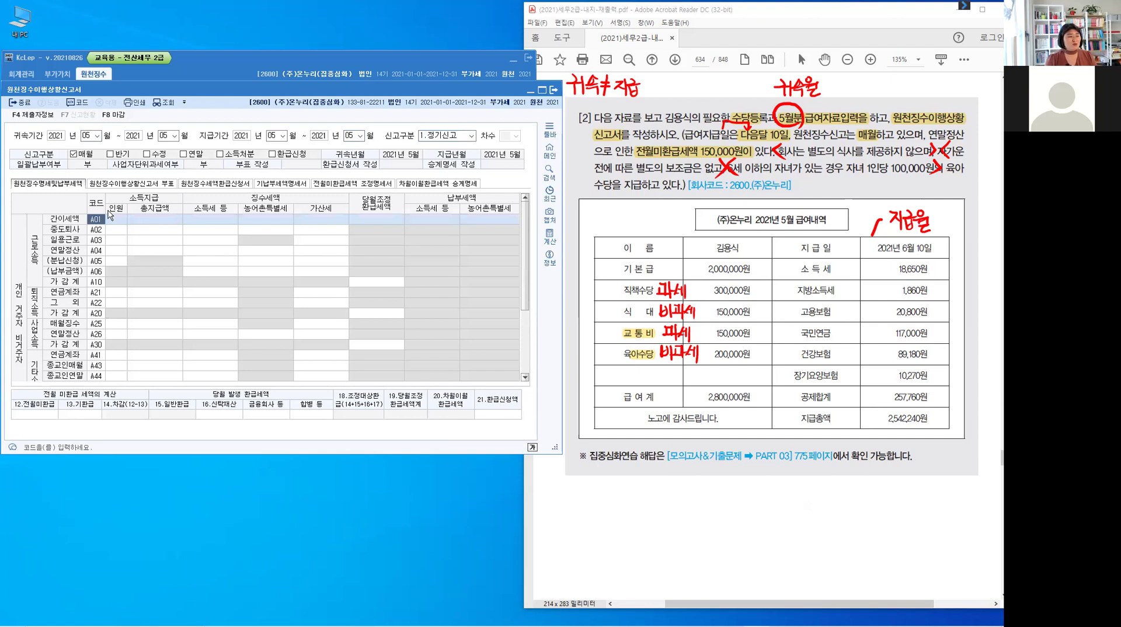
left_click(21, 102)
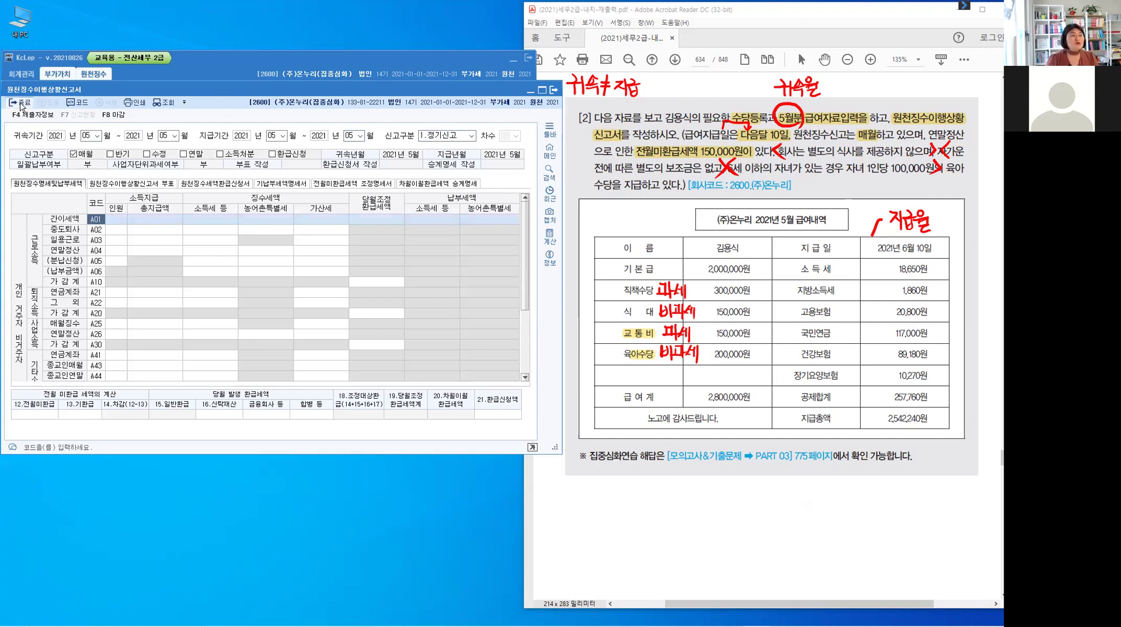
left_click(325, 286)
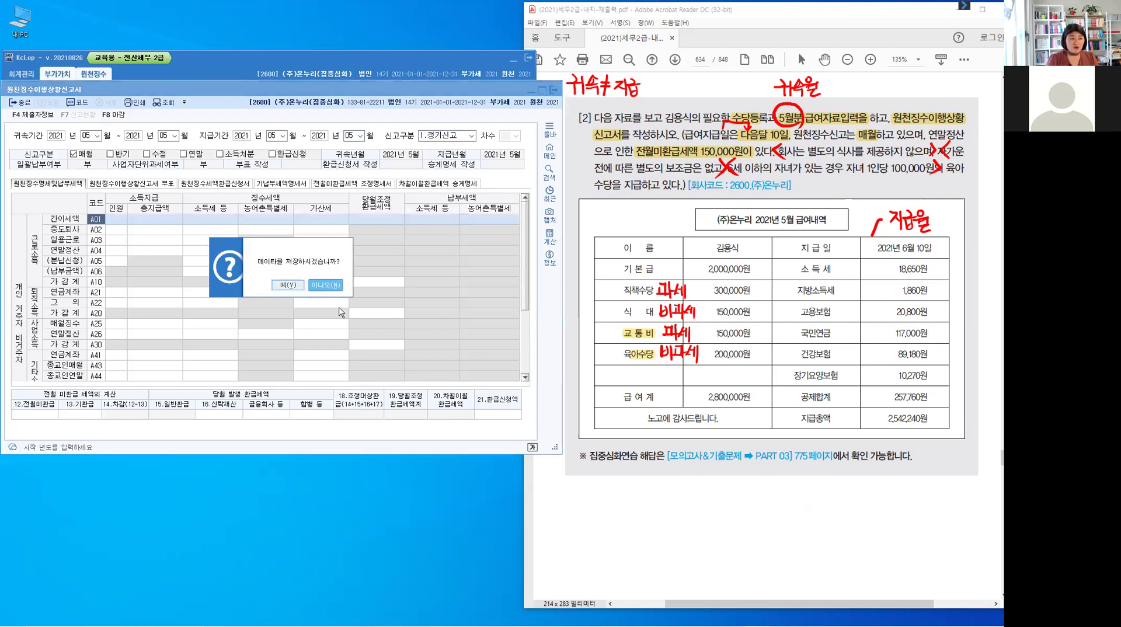
left_click(22, 103)
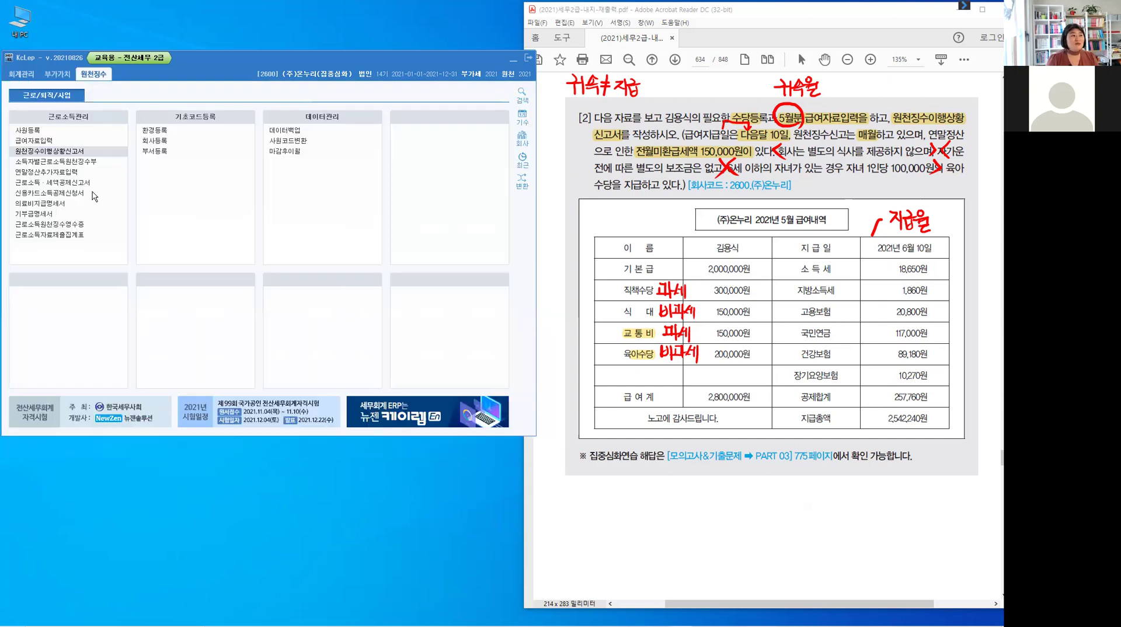
Step: Open 원천징수이행상황신고서 and set its 귀속기간 from 2021년 5월 to 2021년 5월
left_click(68, 153)
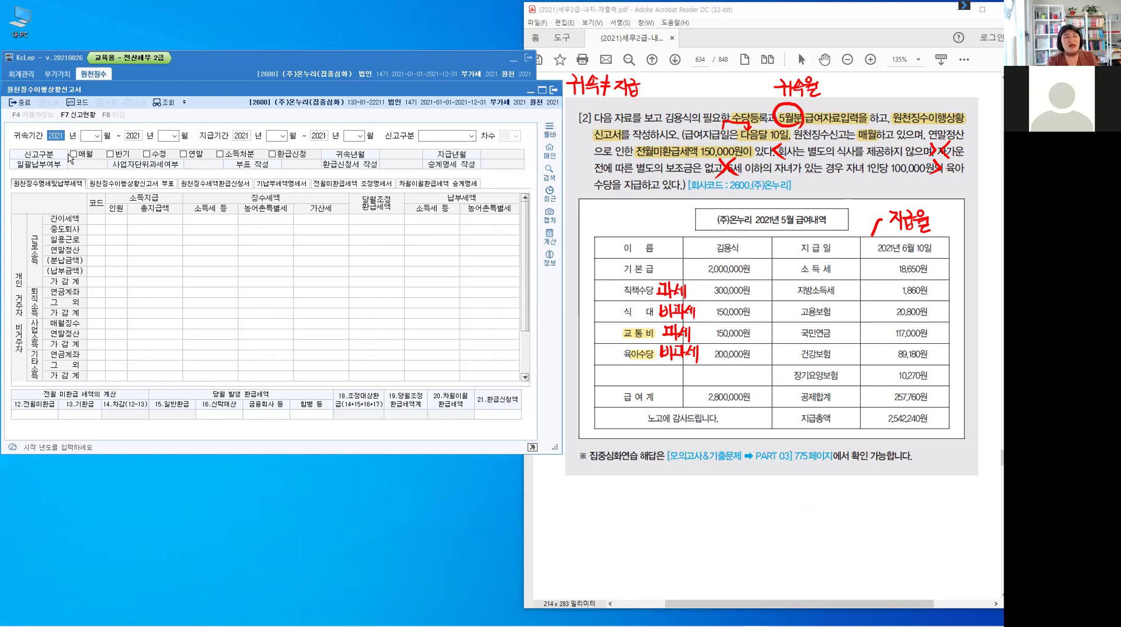
key("Return")
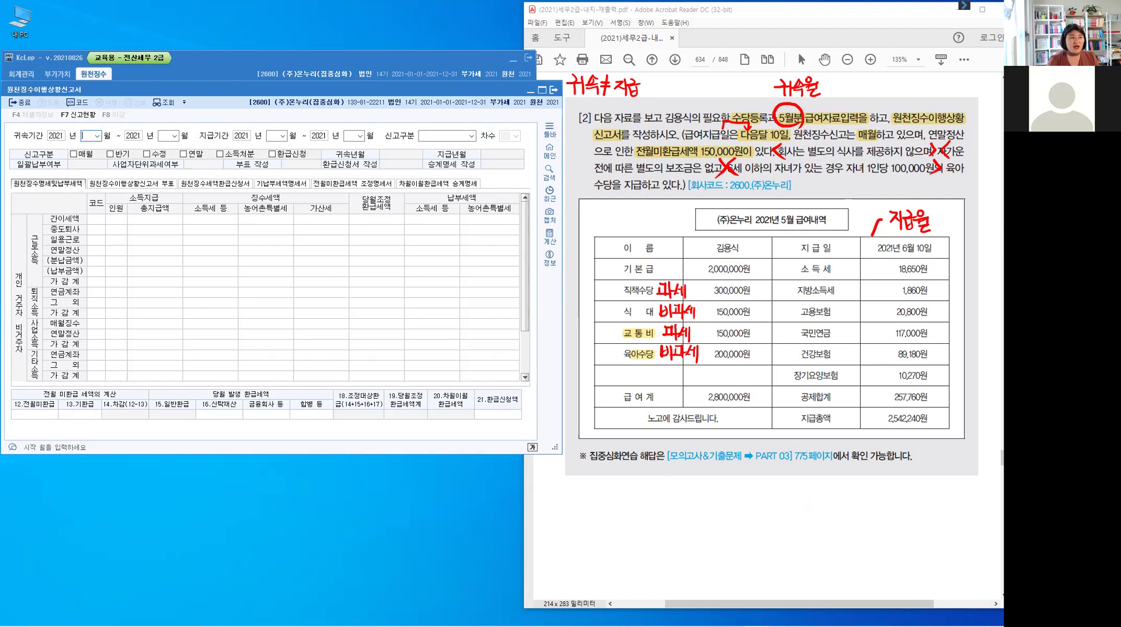
type("5")
key("Return")
key("Return")
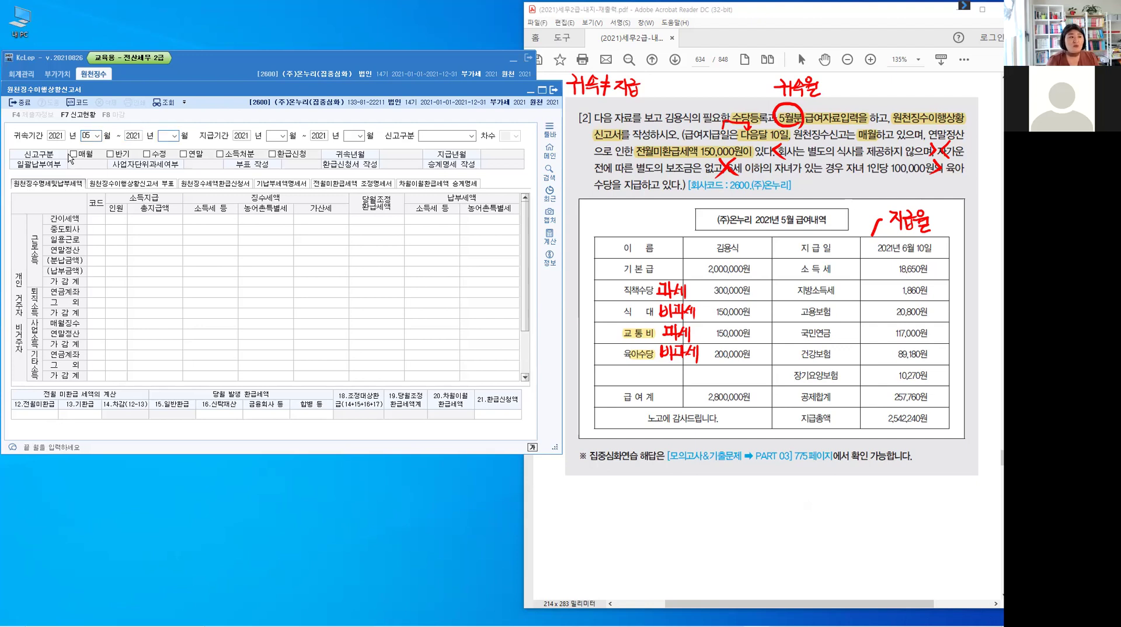
type("05")
key("Return")
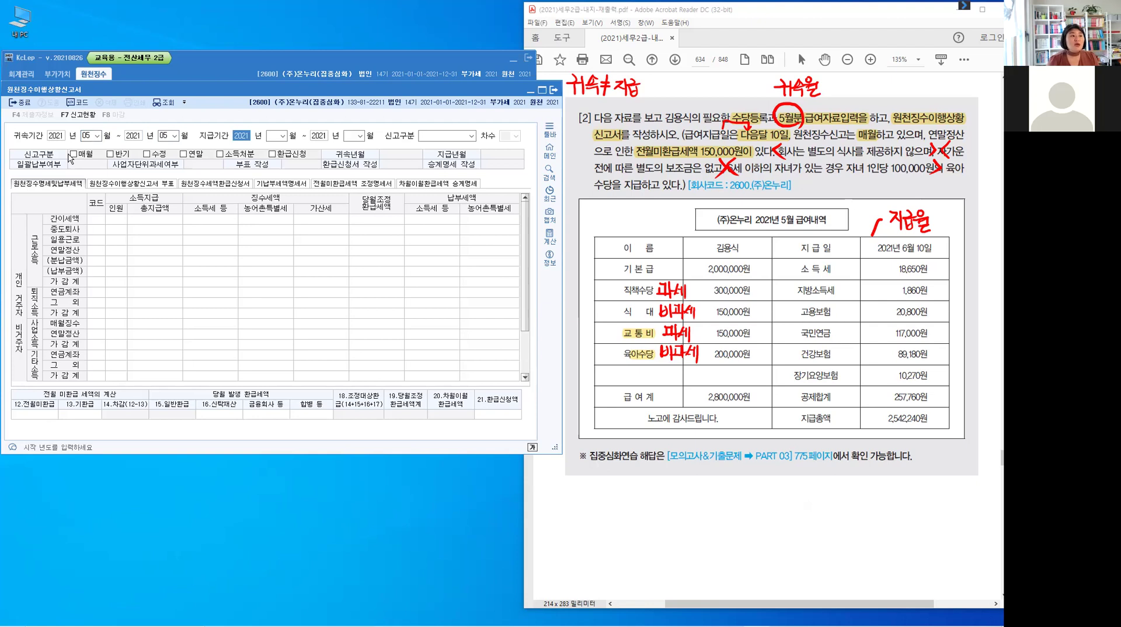
Step: Set the 지급기간 from 2021년 6월 to 2021년 6월 and load the 매월 return with 신고구분 1.정기신고
key("Return")
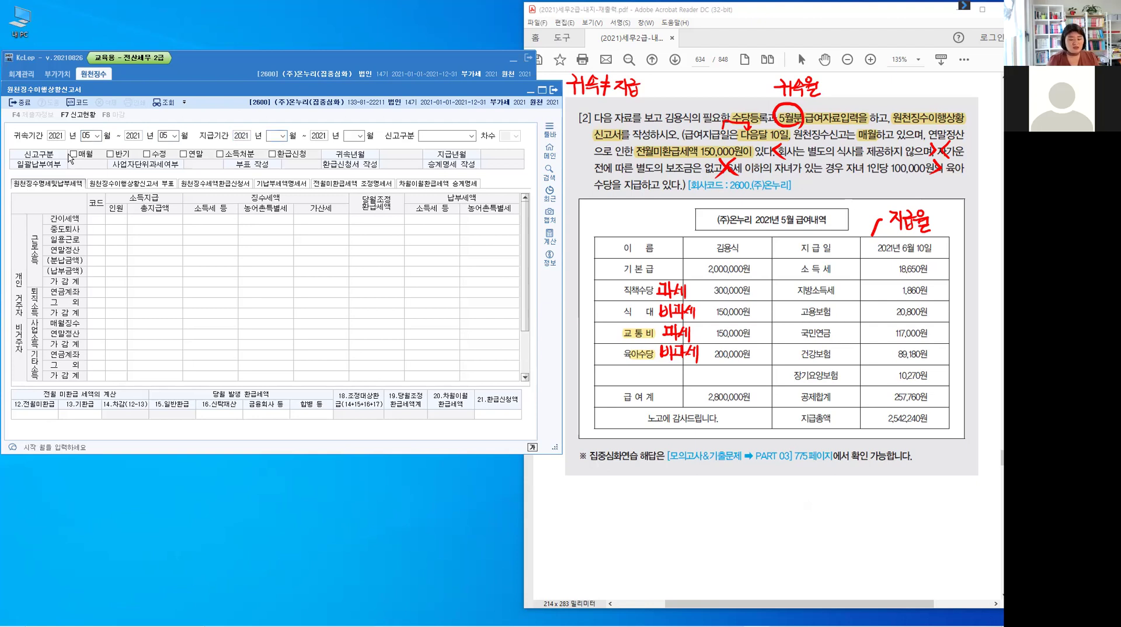
type("06")
key("Return")
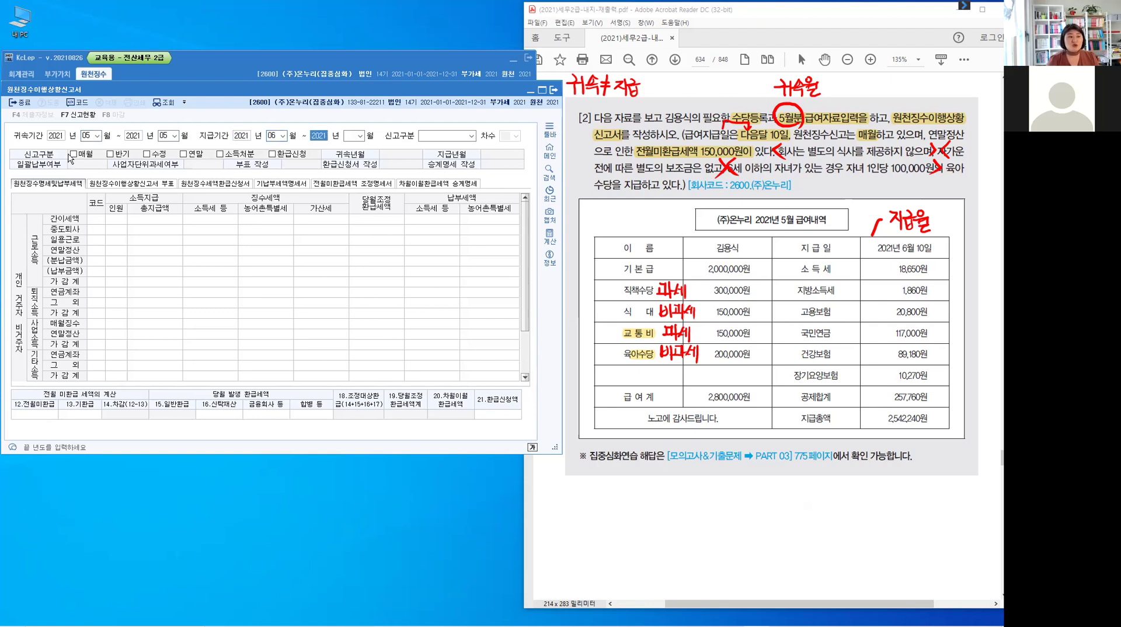
key("Return")
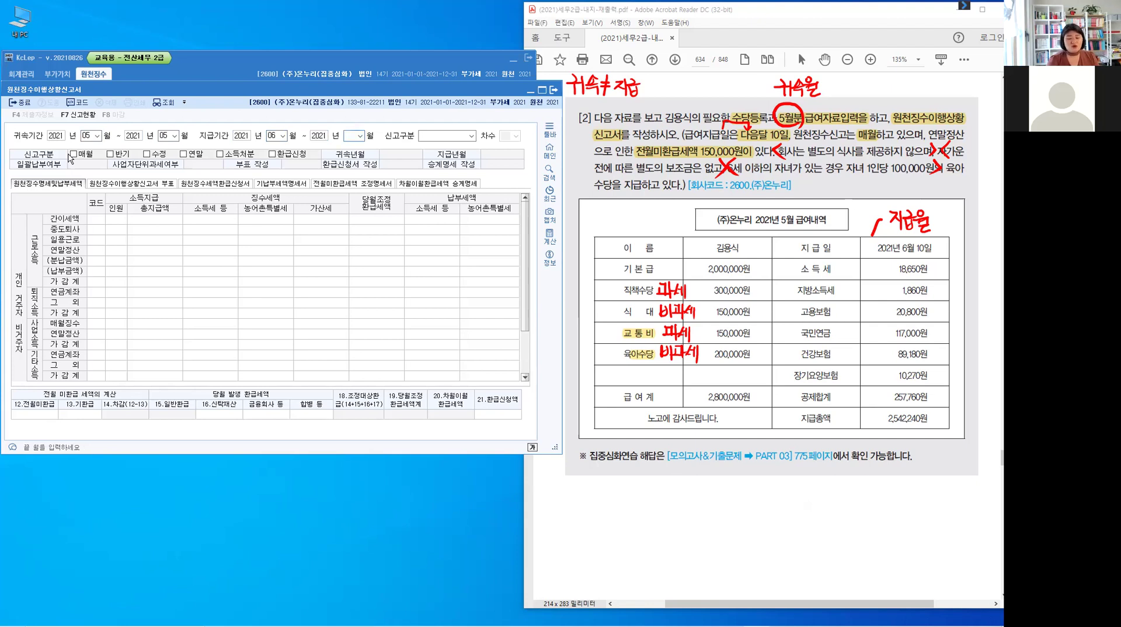
type("06")
key("Return")
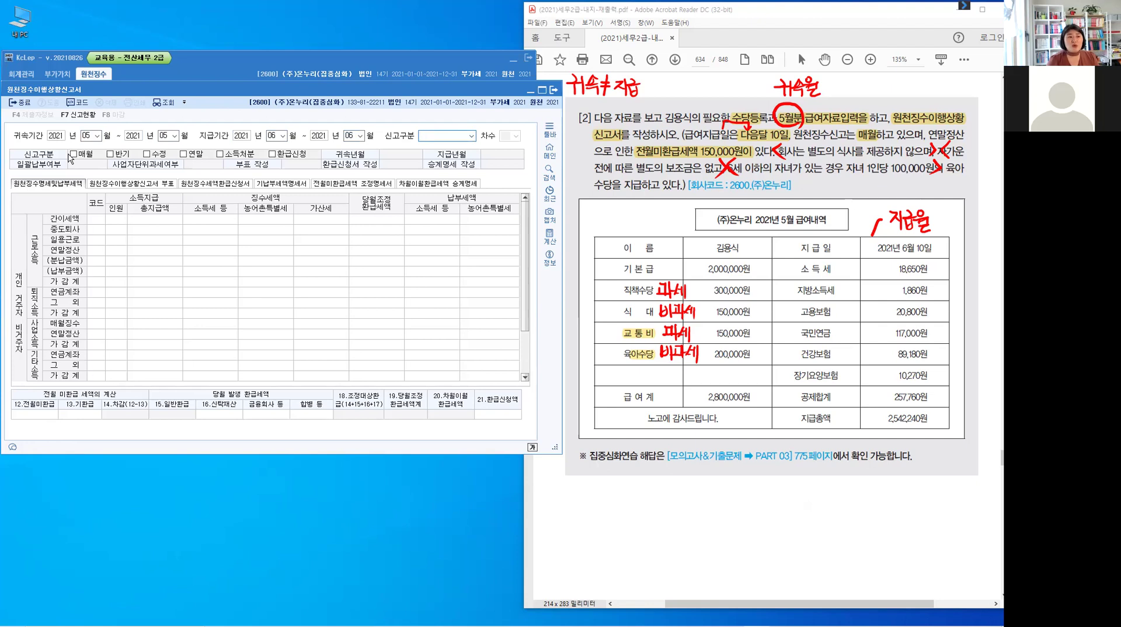
key("1")
key("Return")
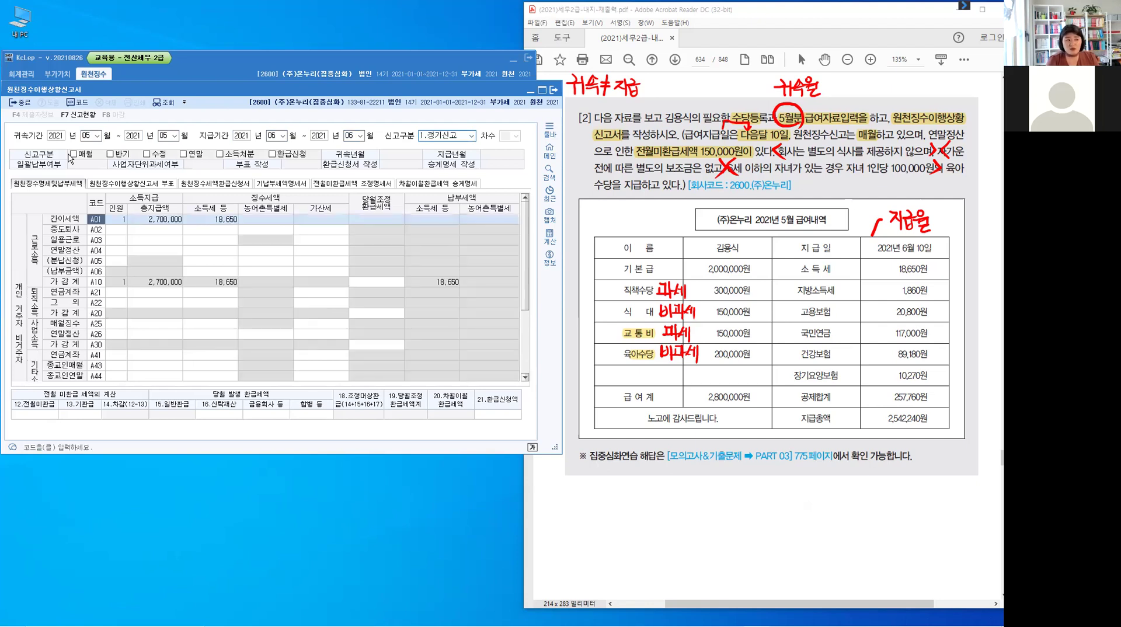
left_click(71, 154)
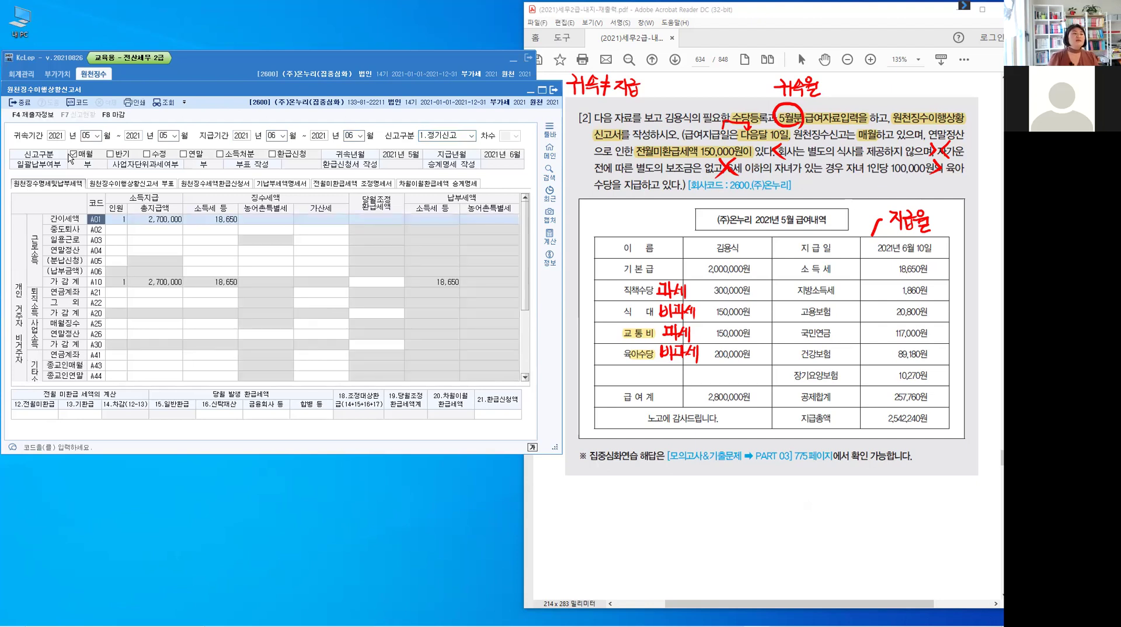
Step: Check the 총지급액 and 소득세 등 amounts in the A01 간이세액 row
left_click(173, 221)
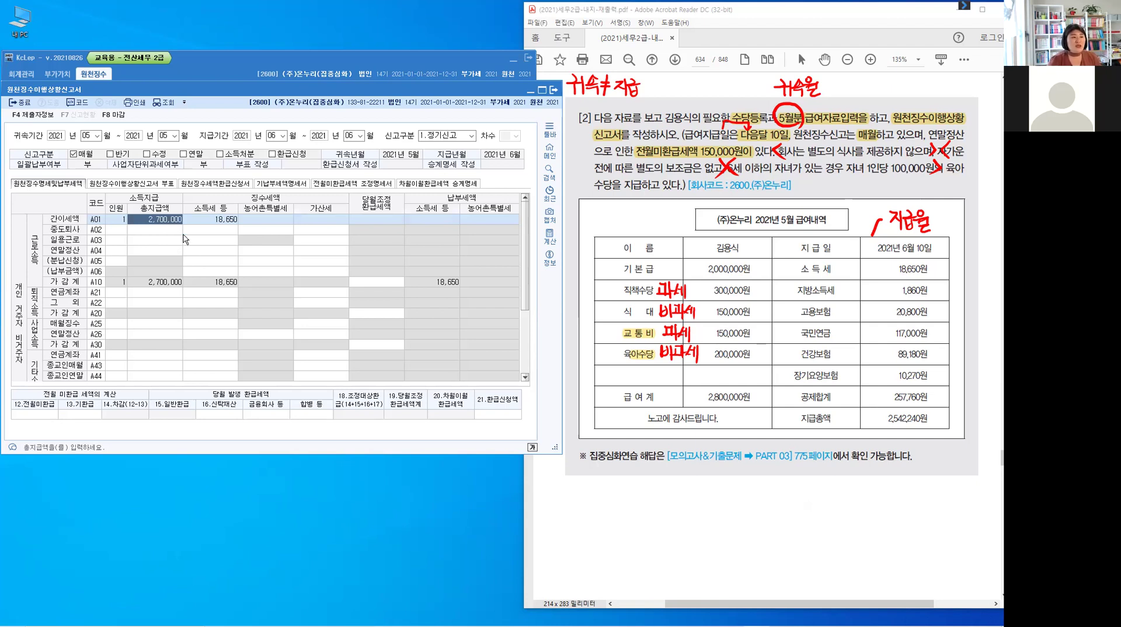
key("Return")
key("Return")
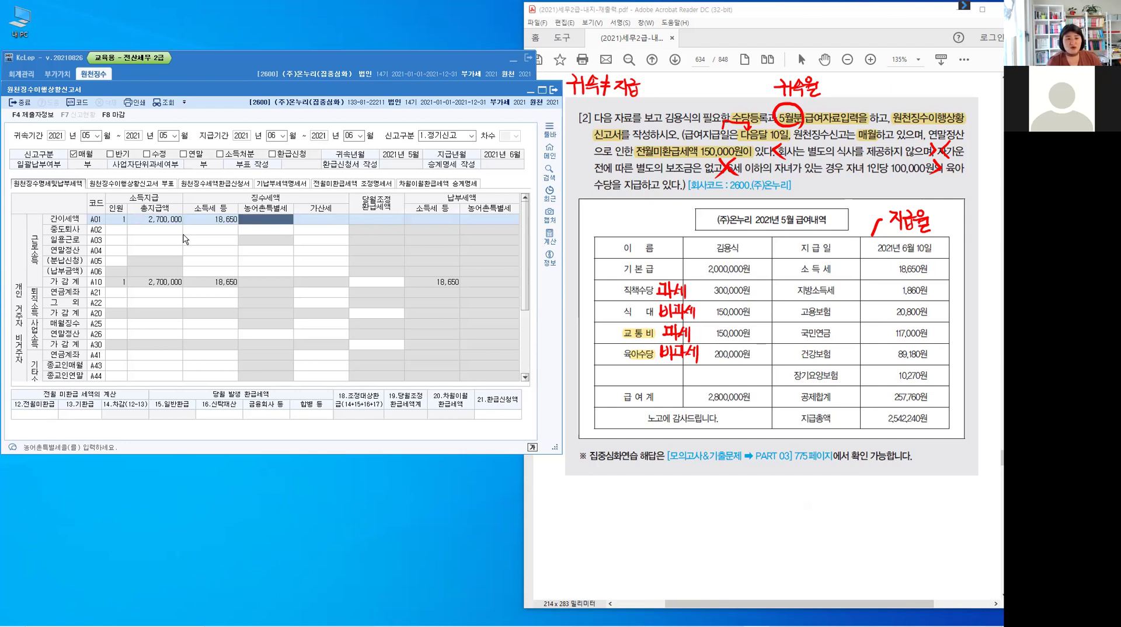